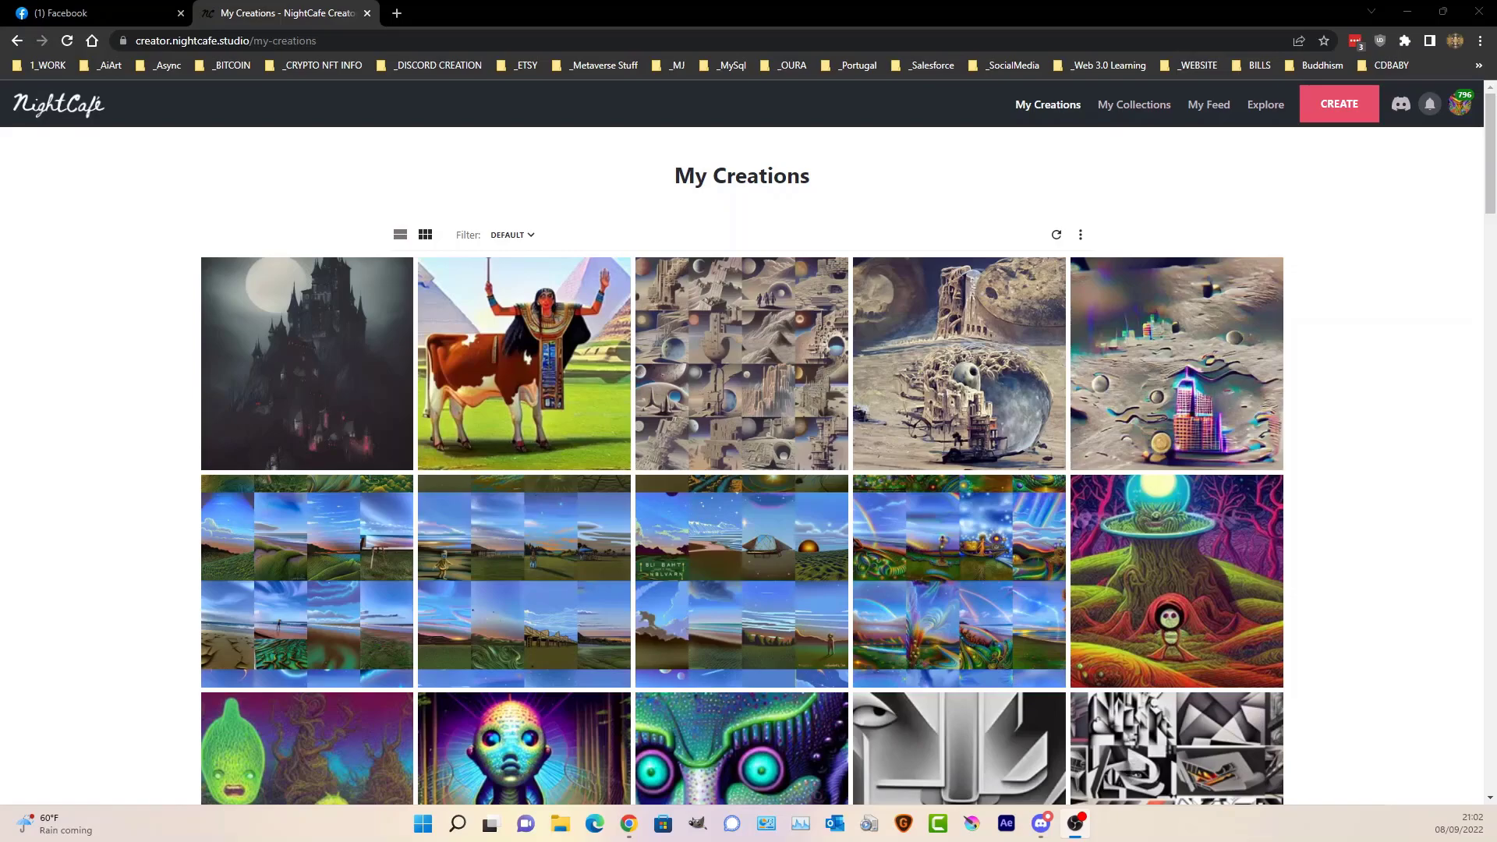
- Start a new Stable text-to-image creation and close the Facebook browser tab
click(1338, 104)
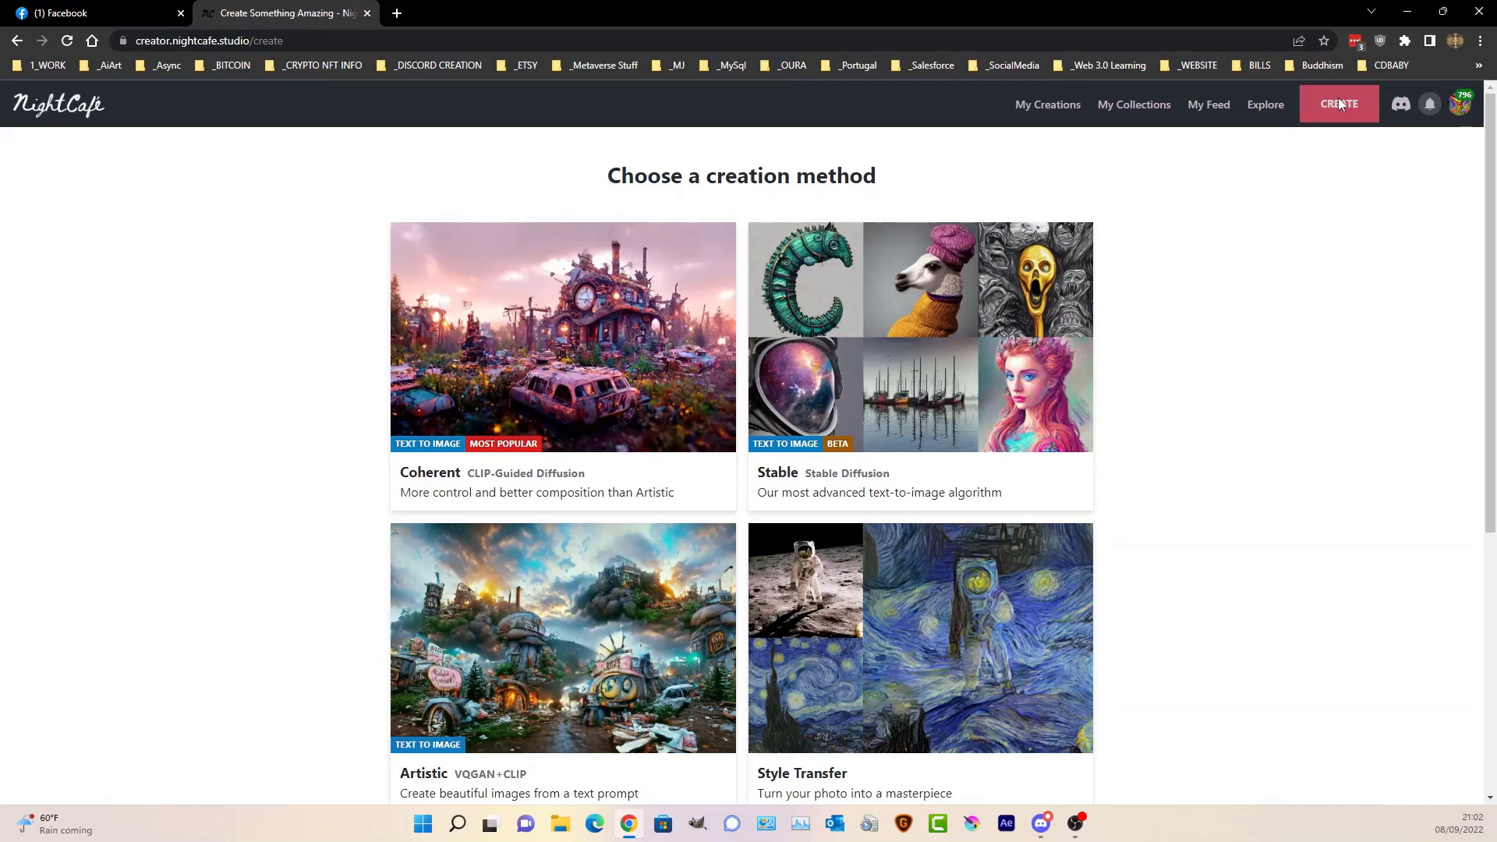
click(857, 360)
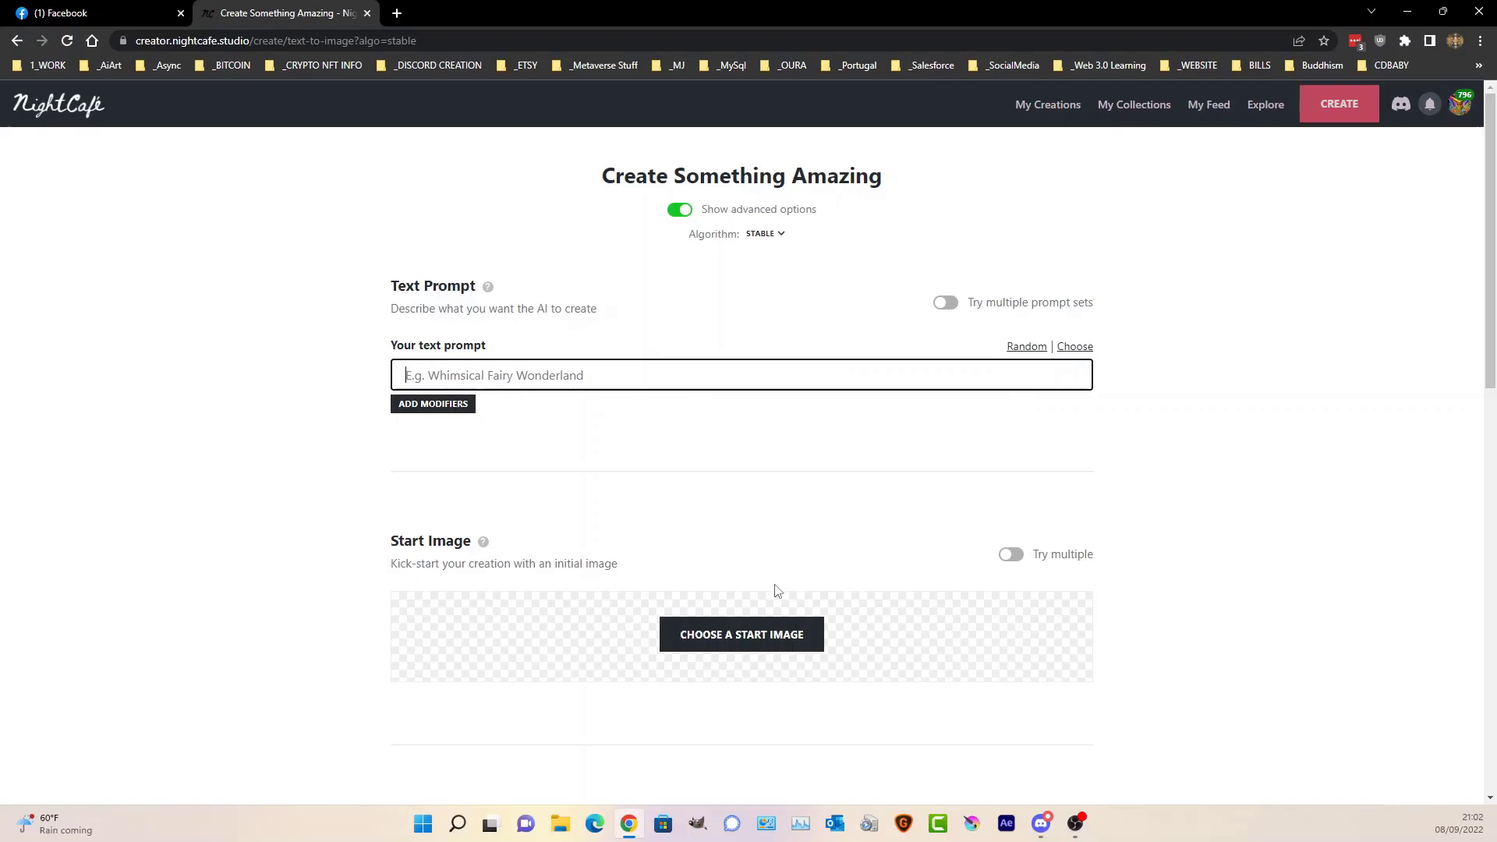
click(181, 13)
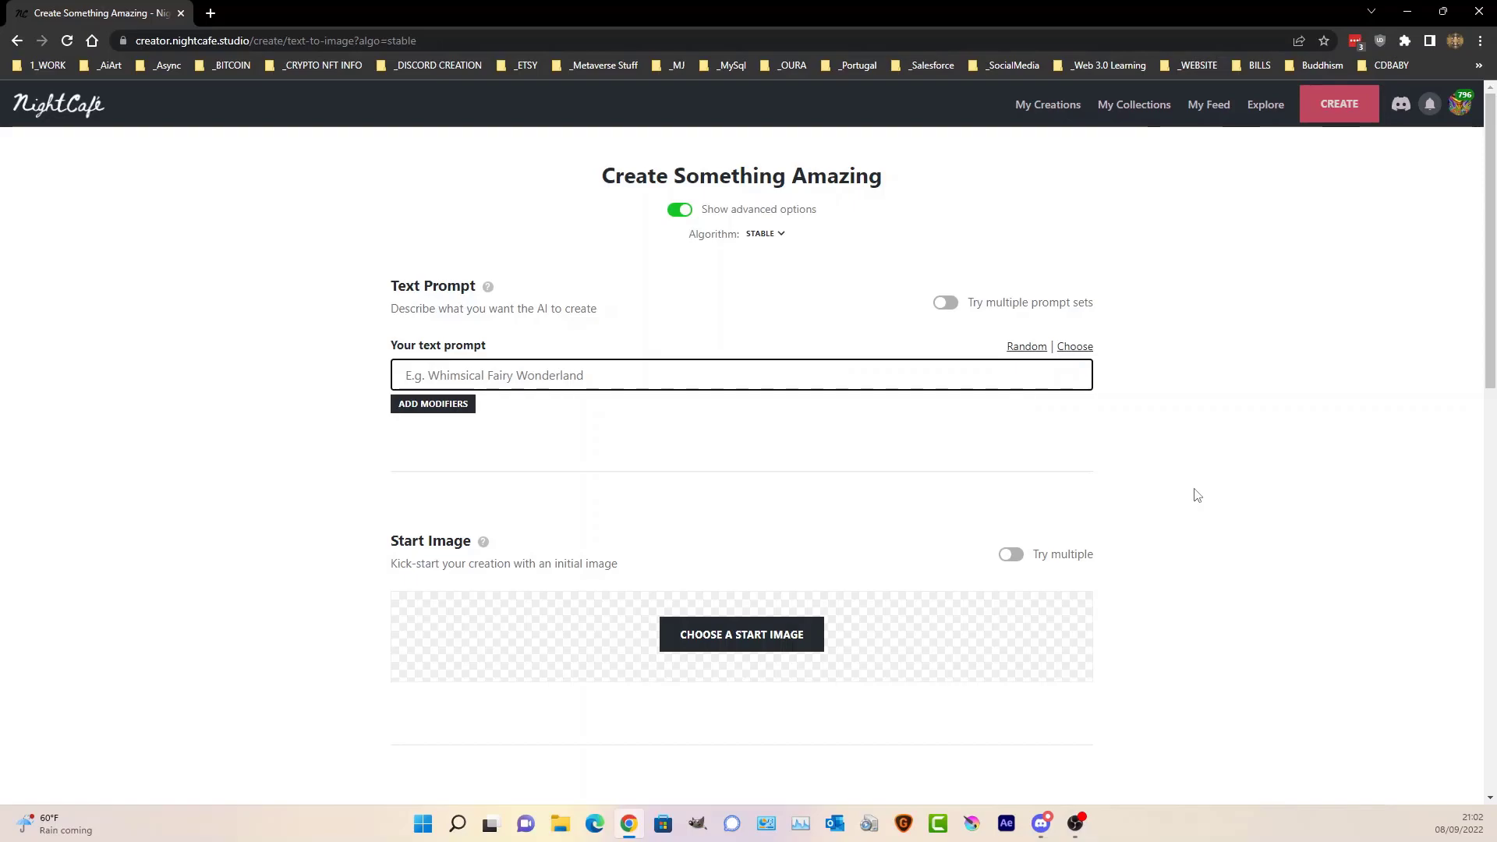
scroll(1283, 418, down, 3)
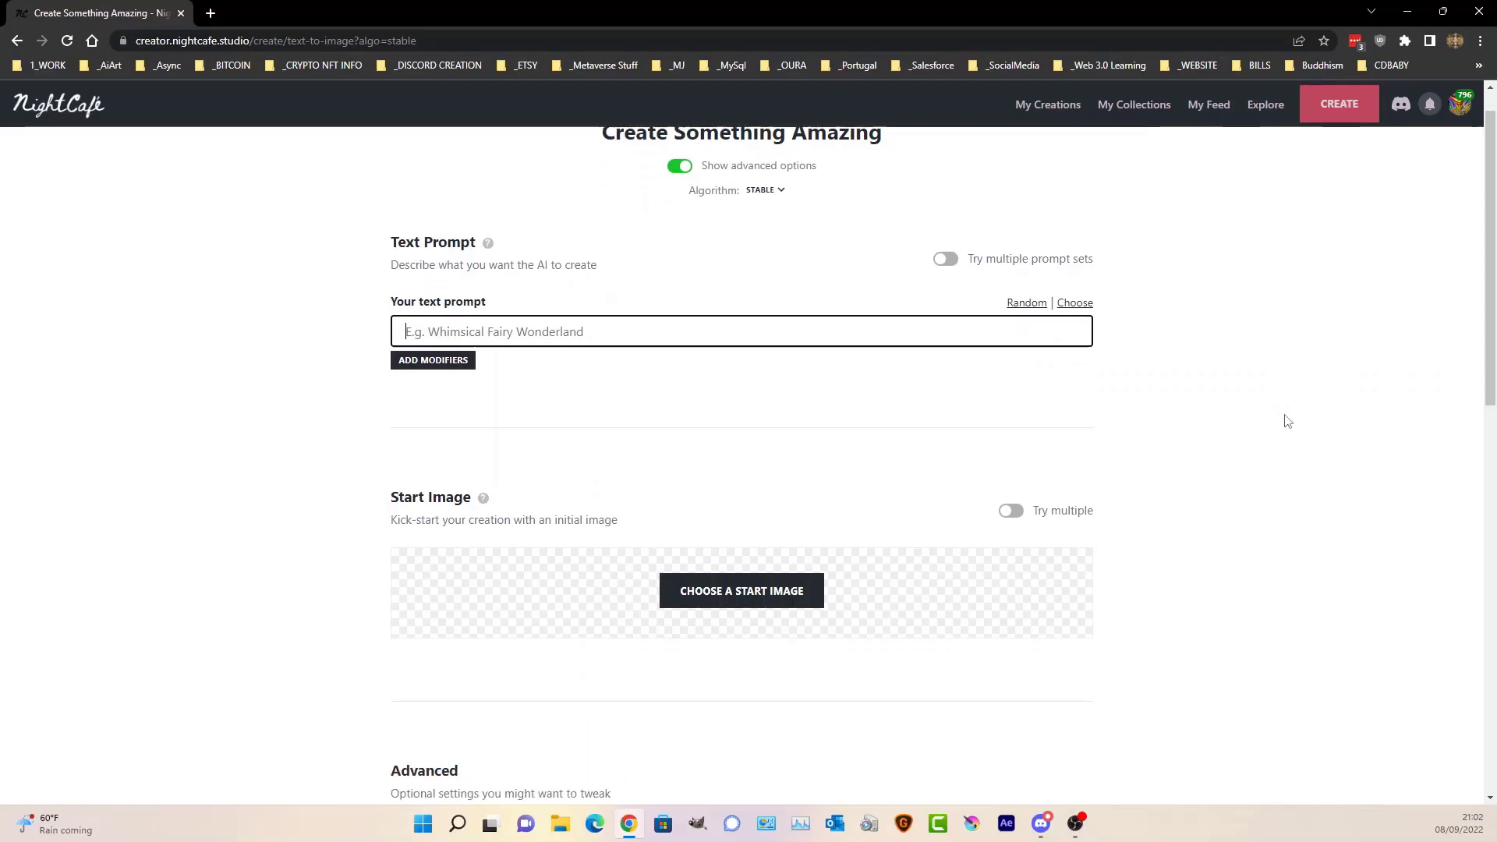
scroll(1283, 418, up, 3)
scroll(1287, 421, down, 1)
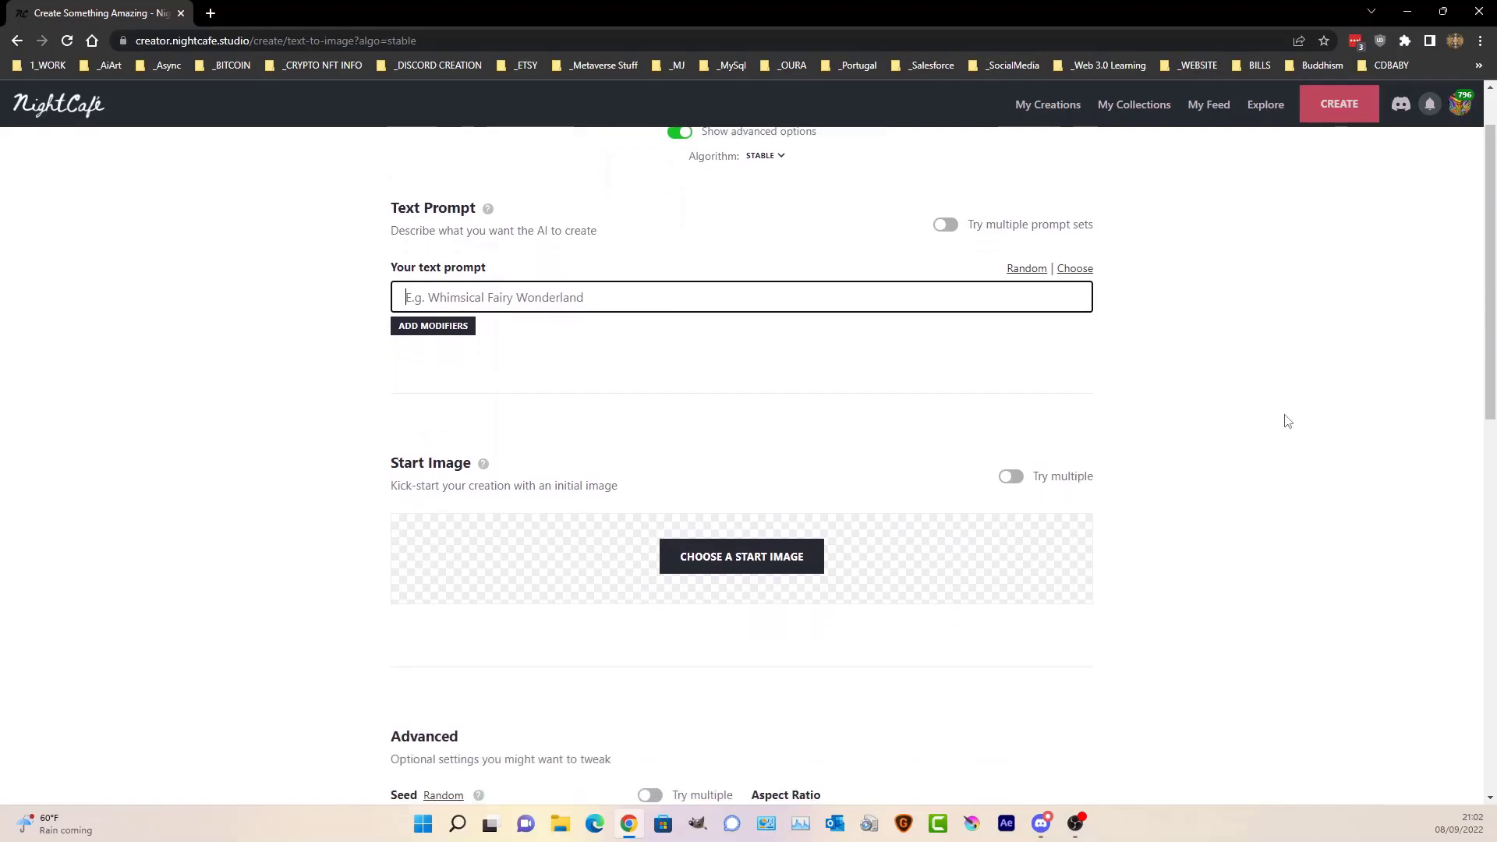
scroll(1287, 421, up, 1)
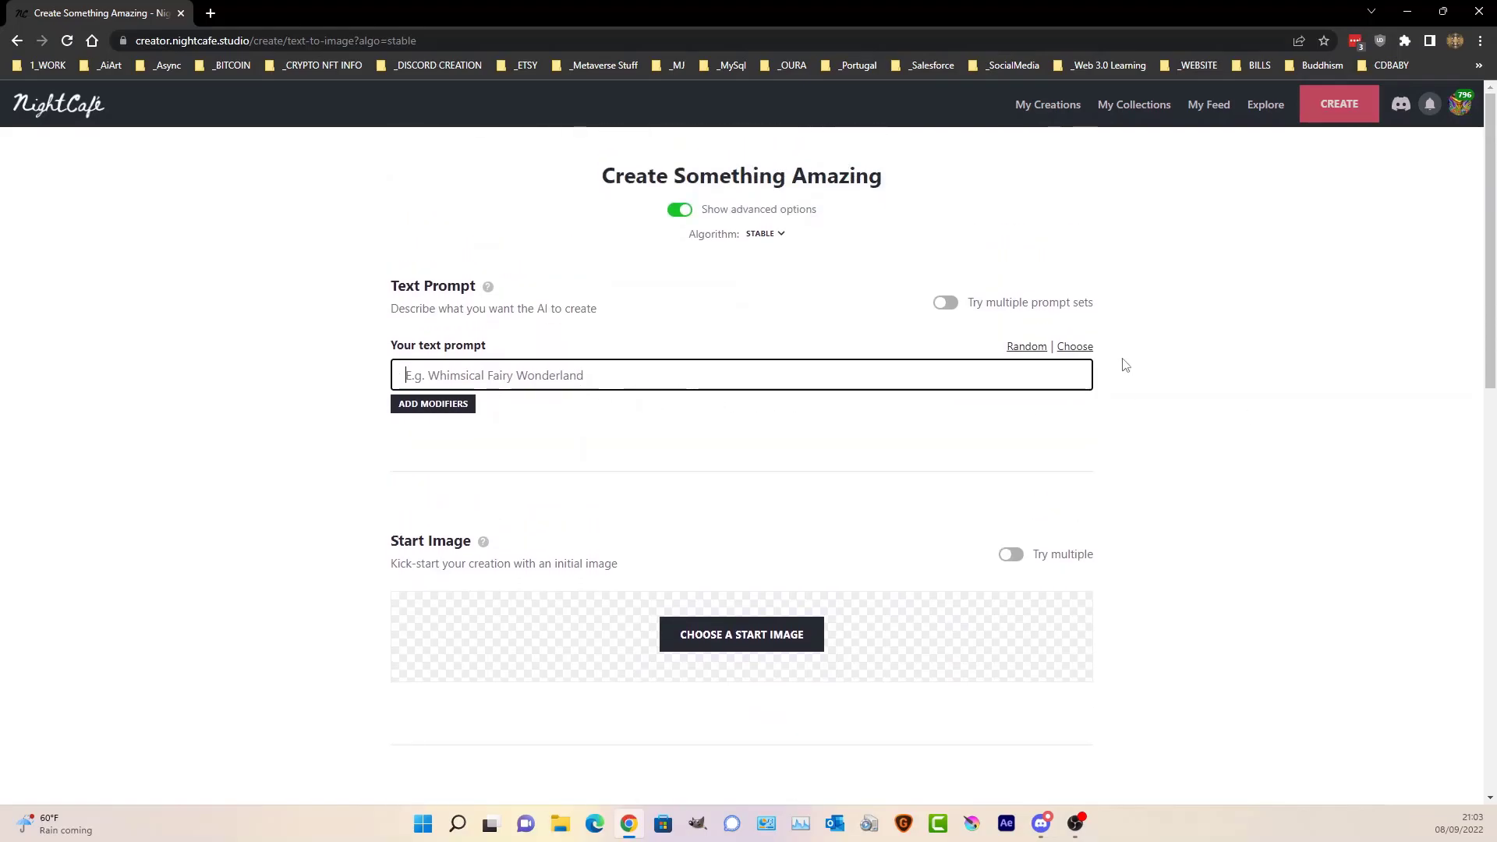
- Set the prompt to the example 'Desert ghost town'
click(1073, 347)
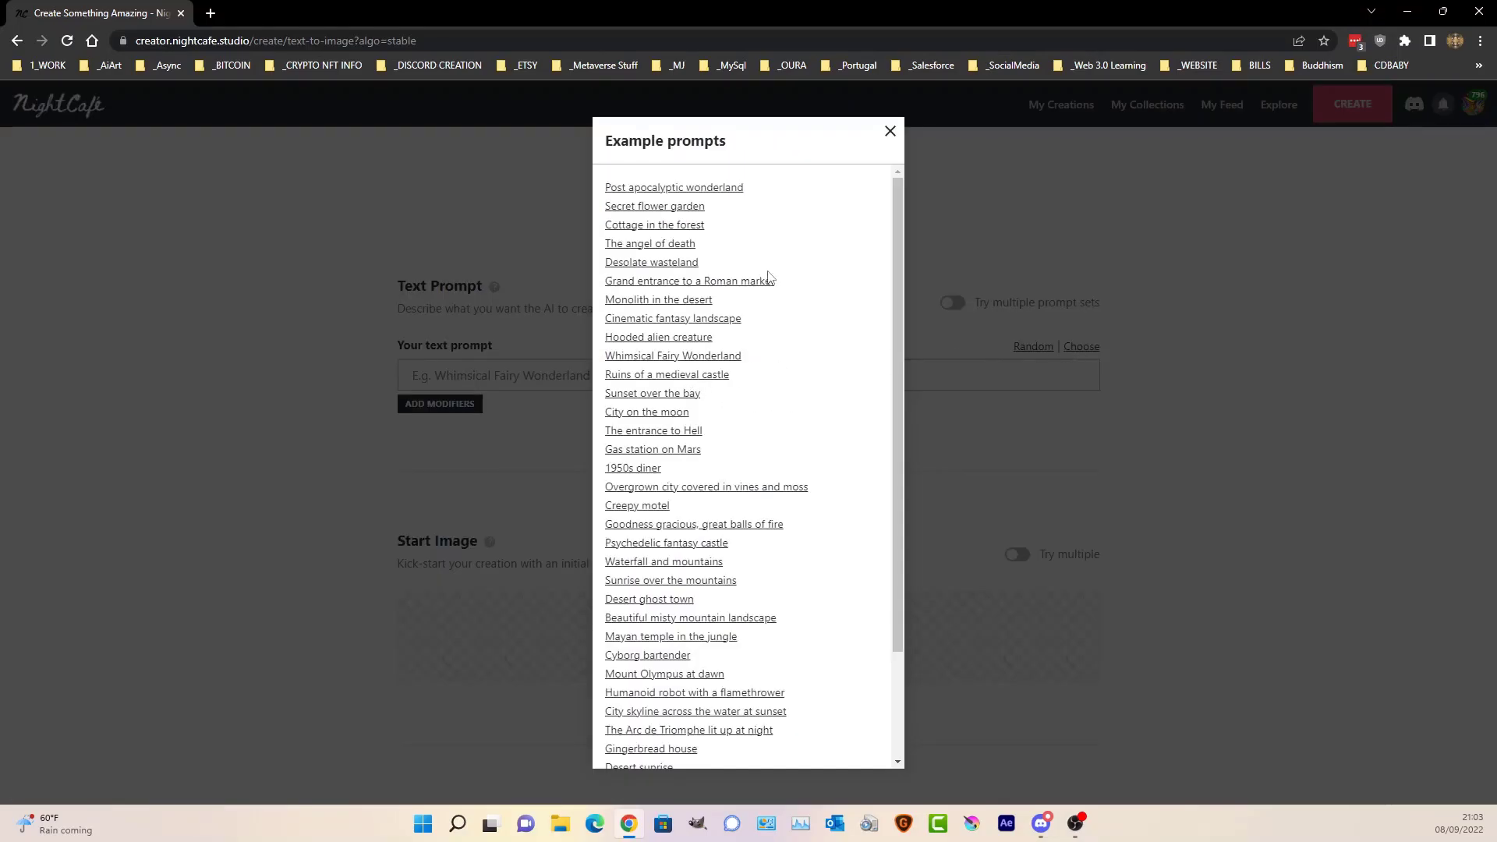
scroll(748, 337, down, 2)
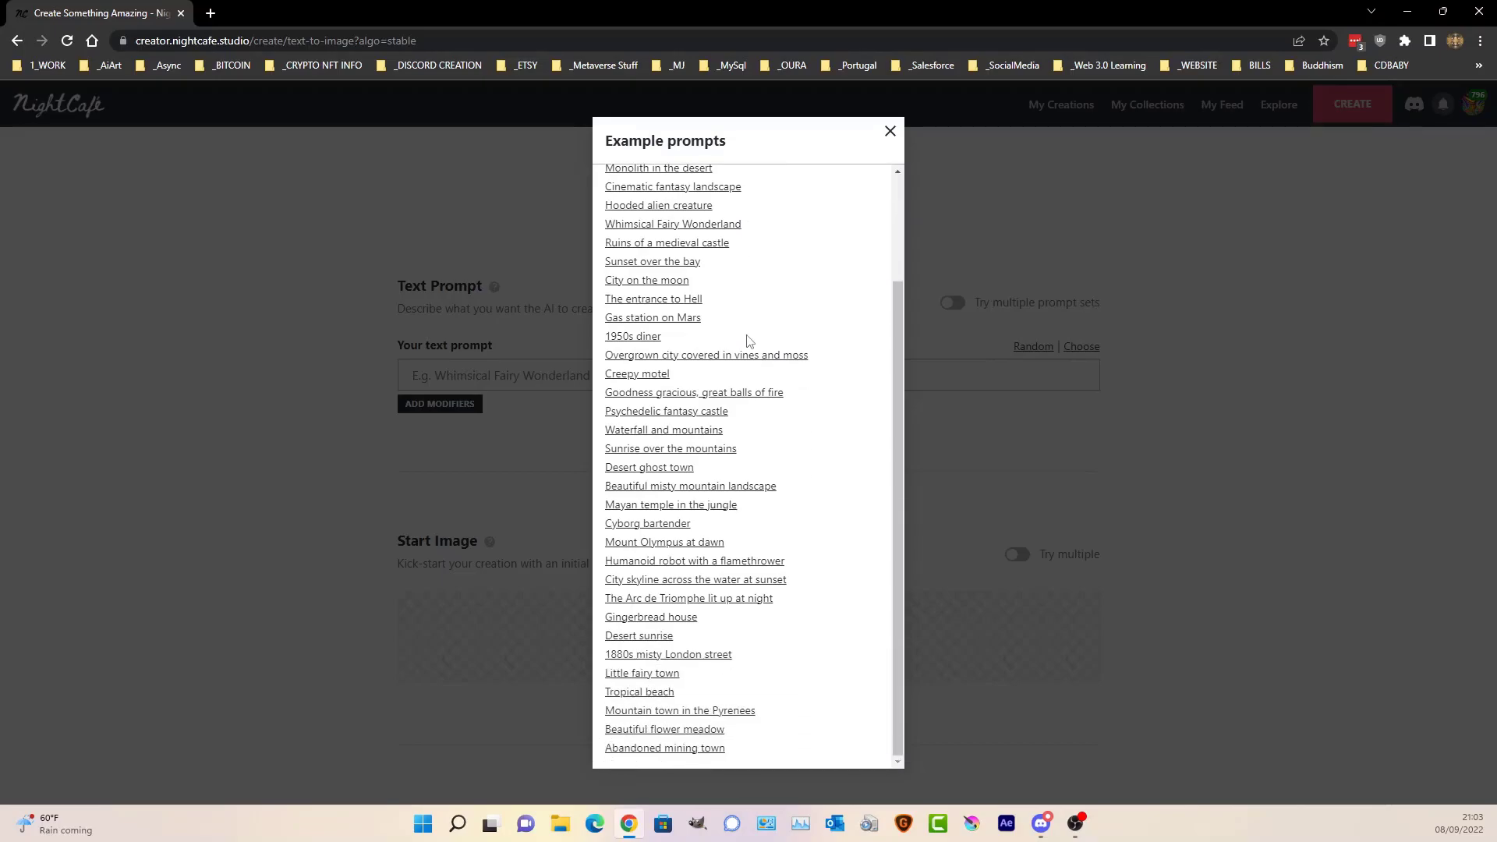
click(655, 467)
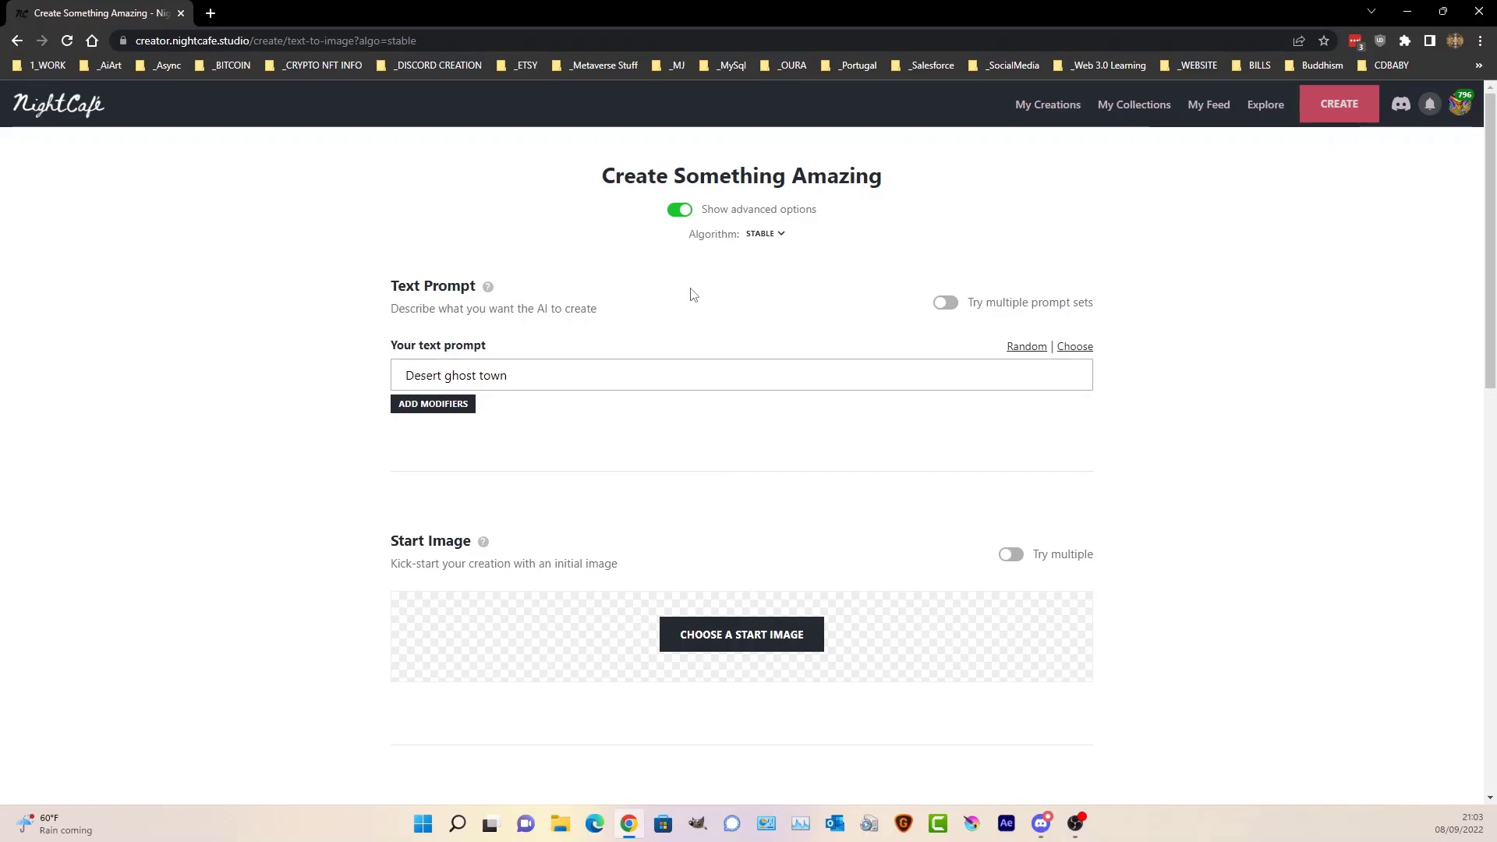
- Search Free Images for 'ghost town' and choose the rock-cut cliff tombs photo as start image
click(761, 642)
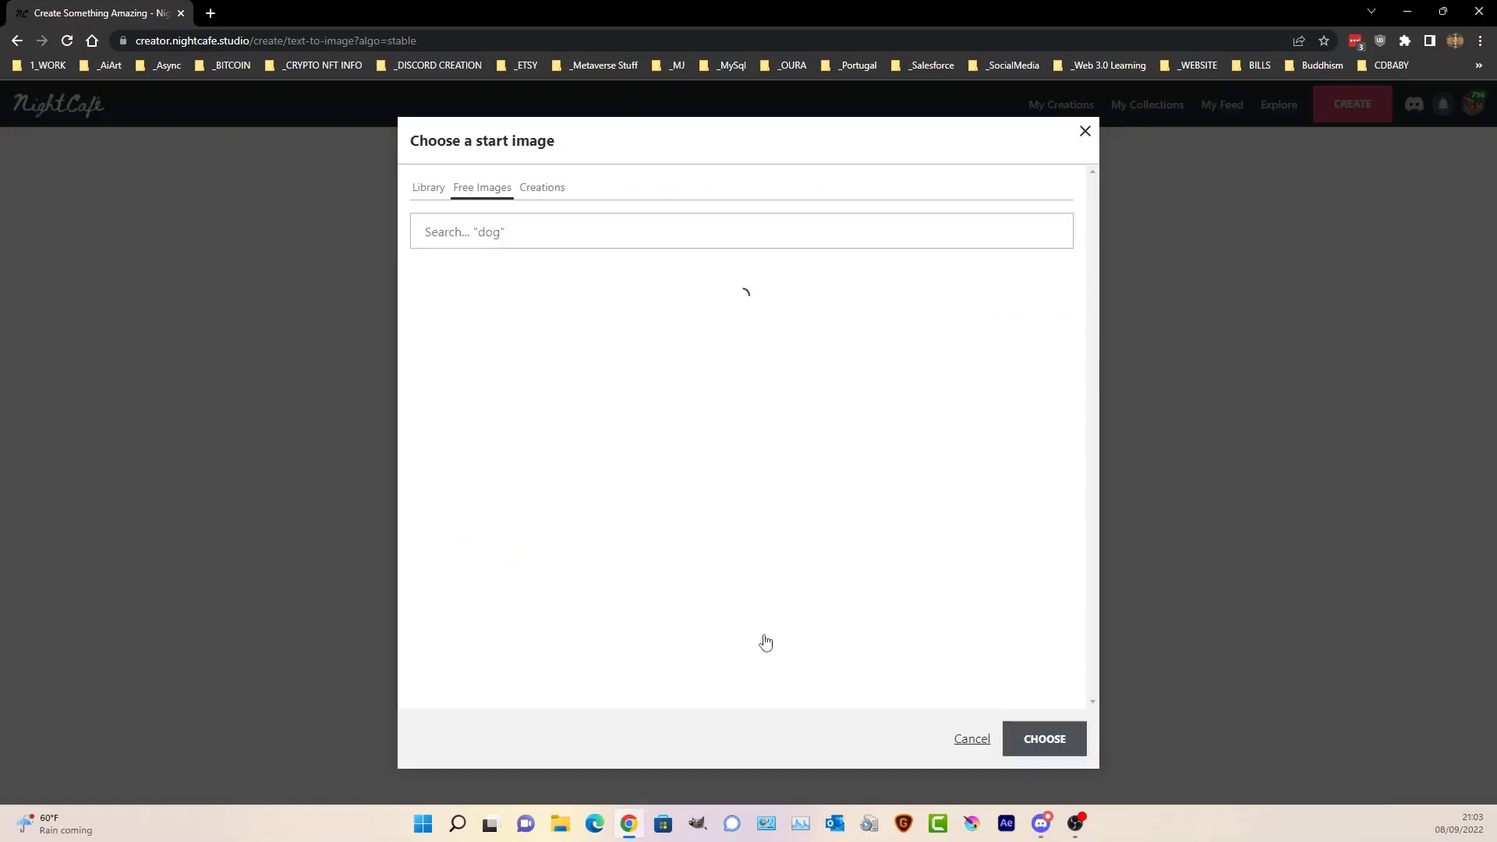
click(505, 232)
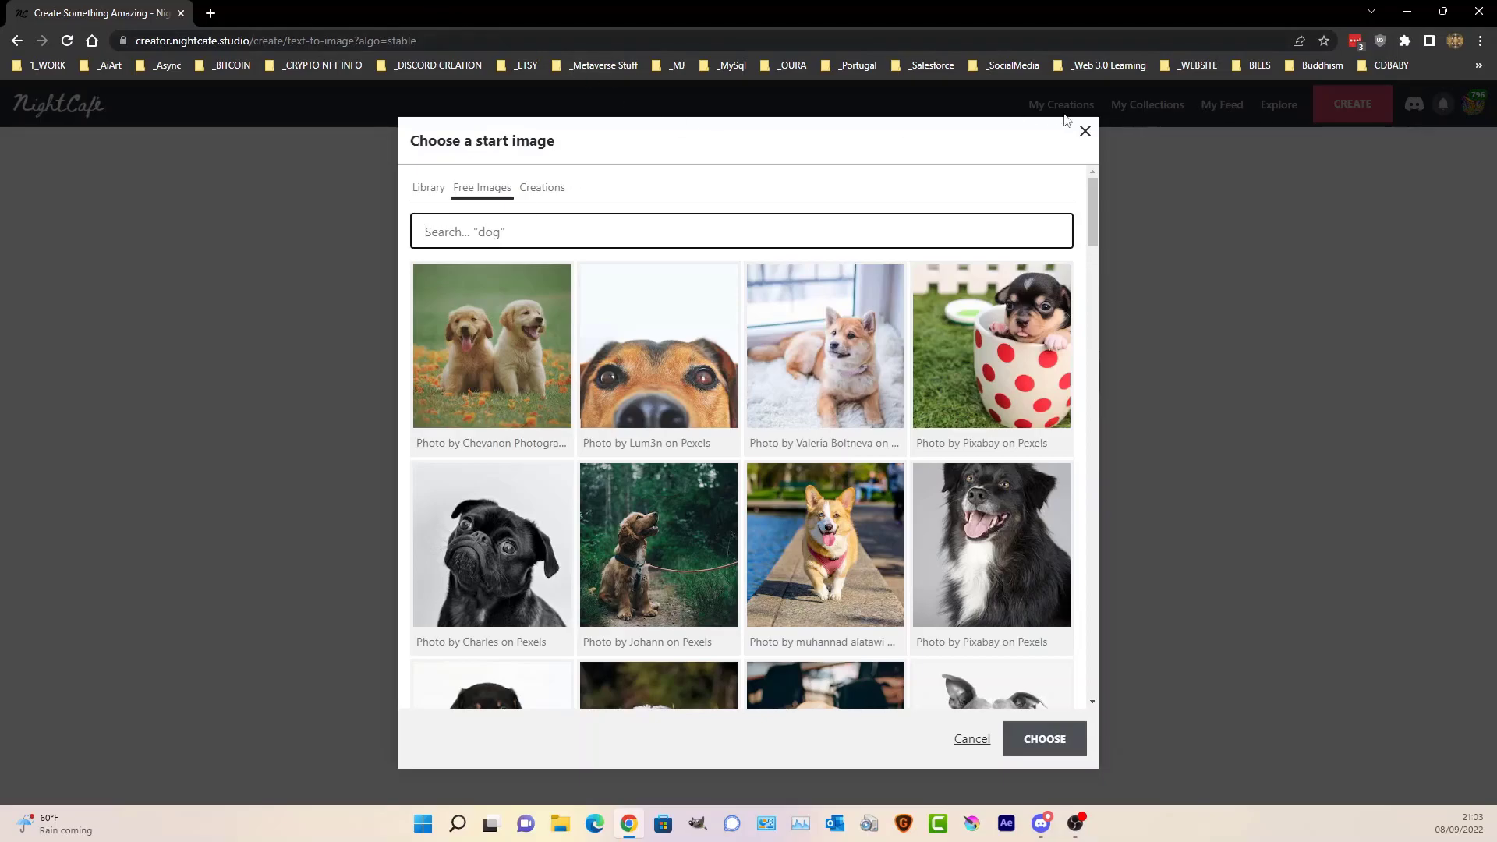
click(1085, 131)
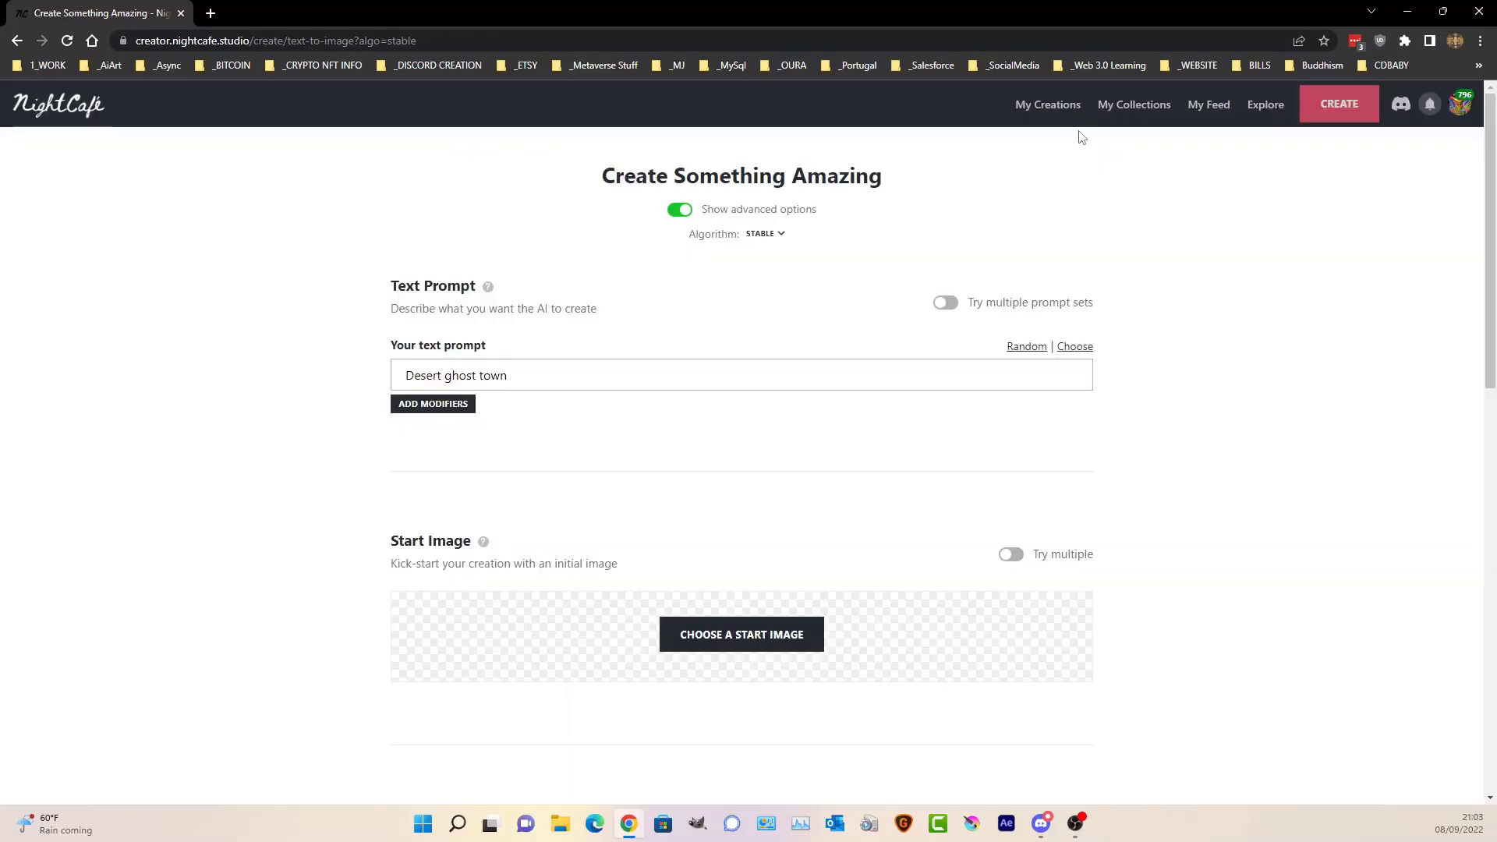
click(753, 649)
click(513, 234)
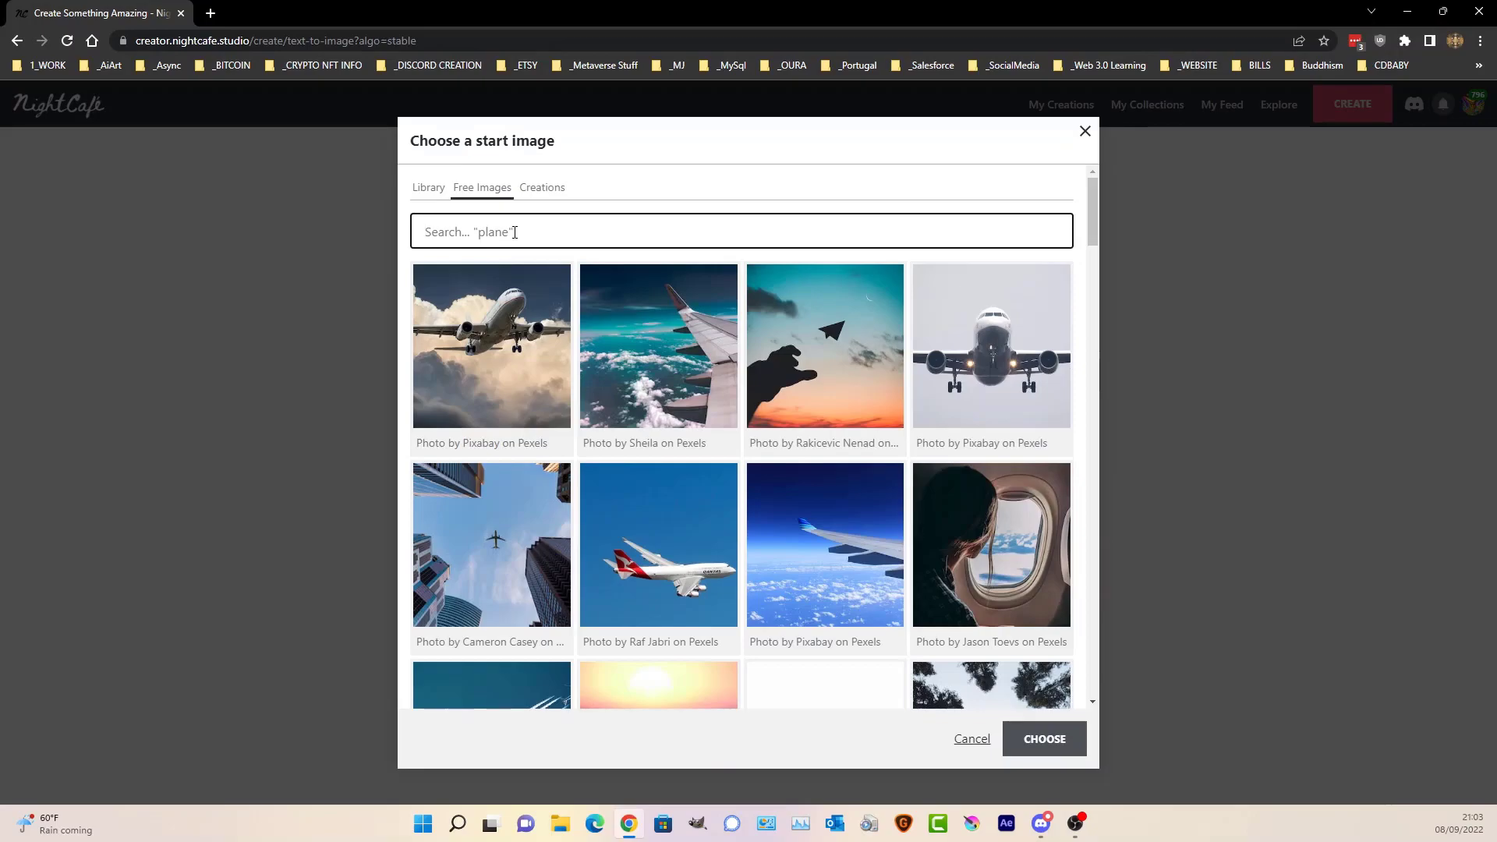
text(ghost town)
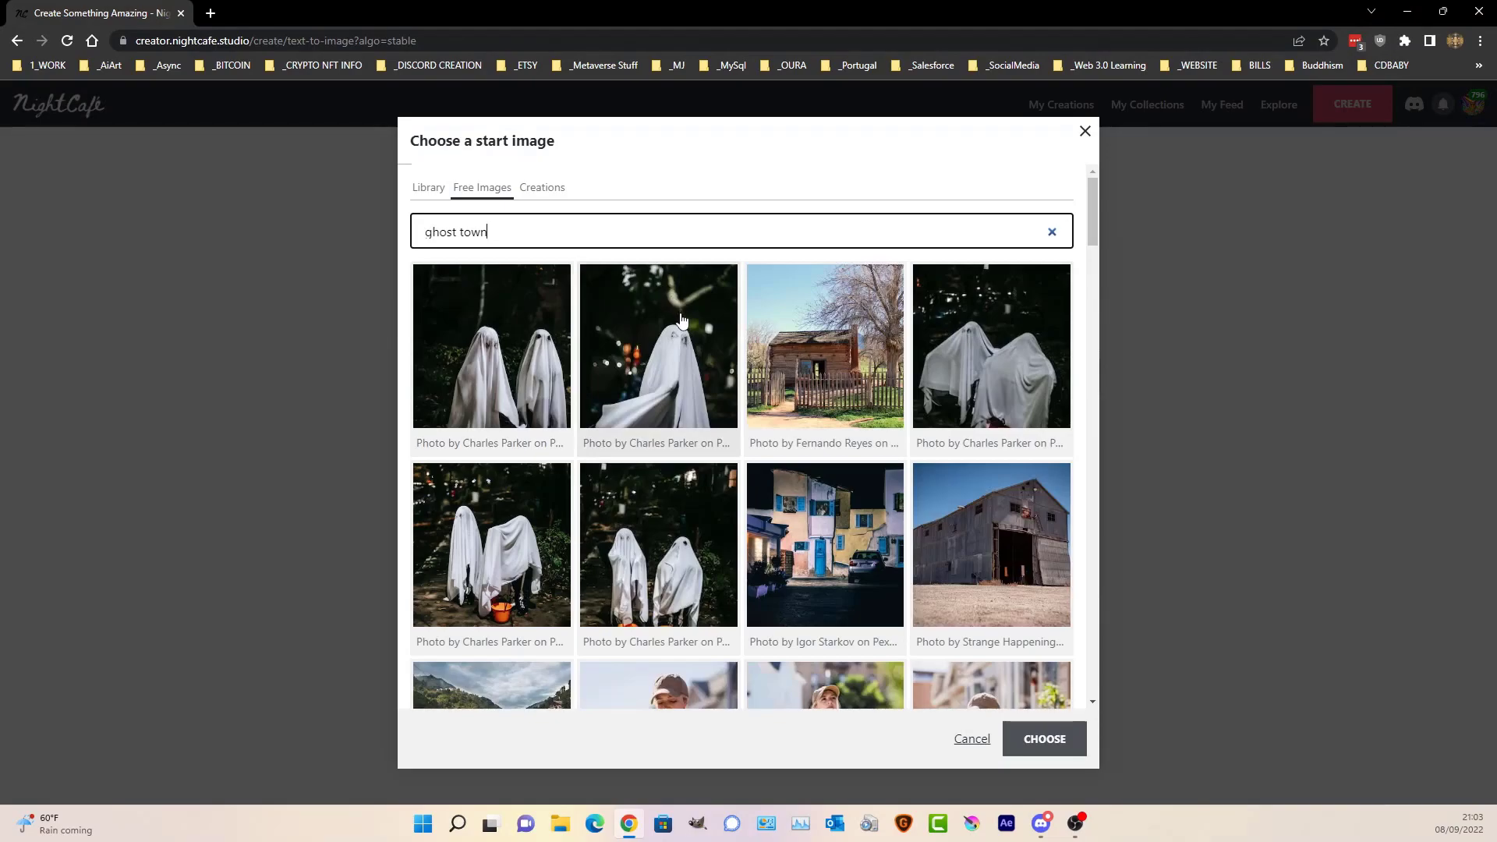
scroll(681, 319, down, 7)
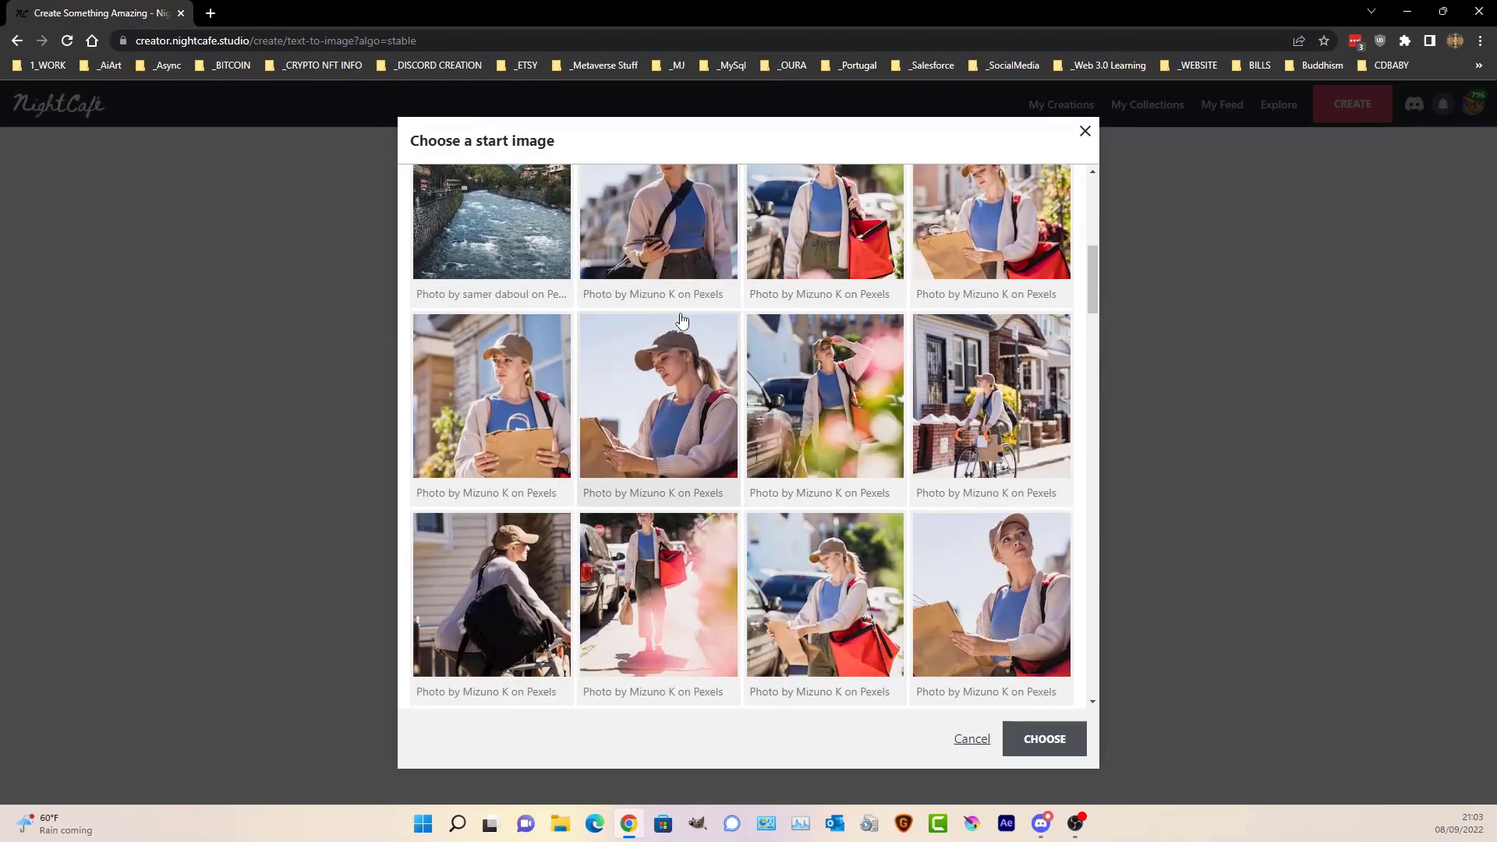
scroll(836, 442, down, 5)
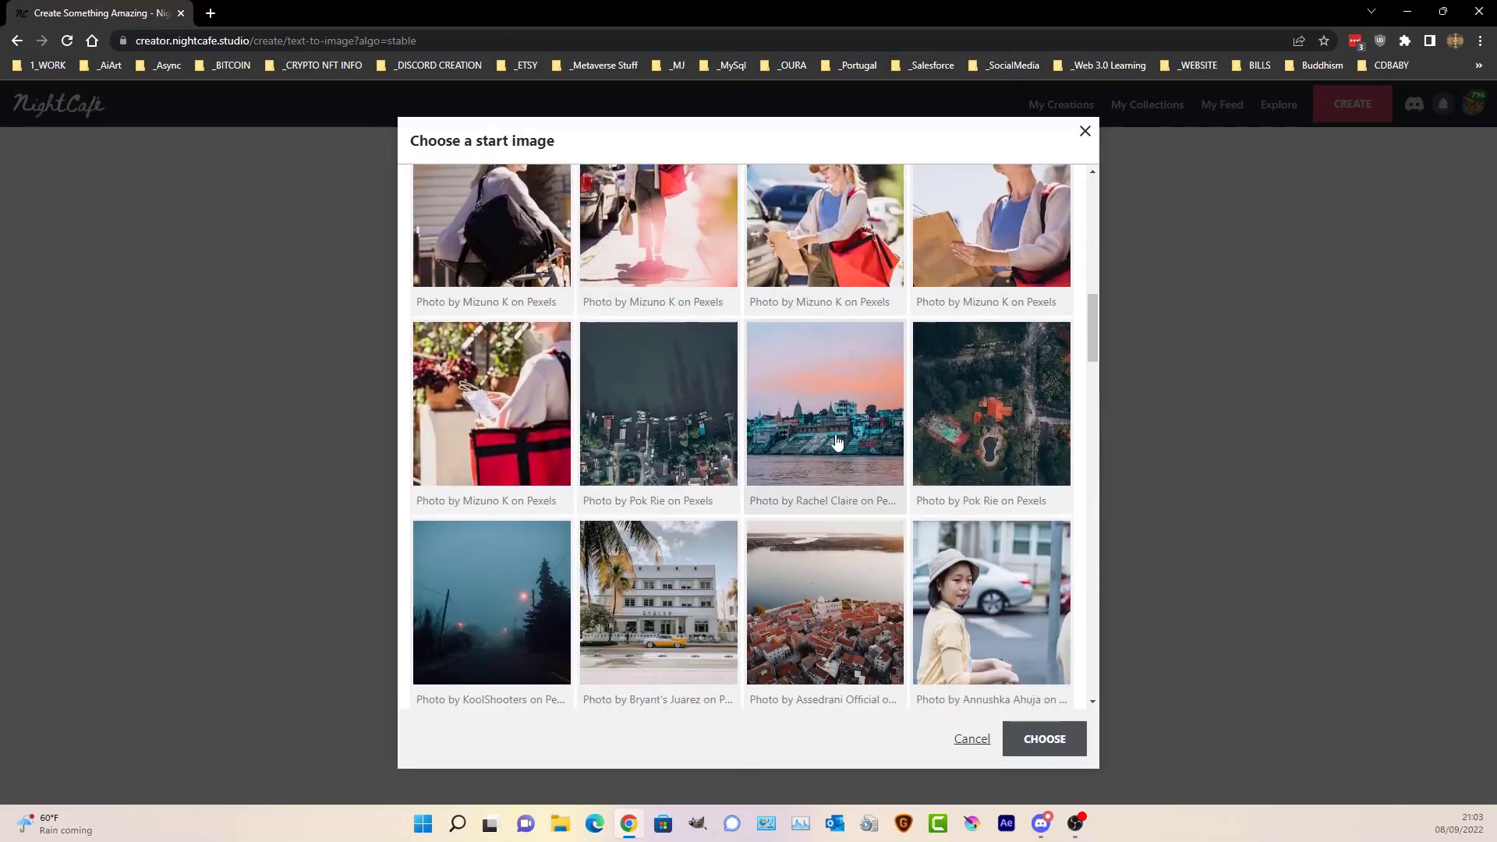
scroll(837, 442, down, 5)
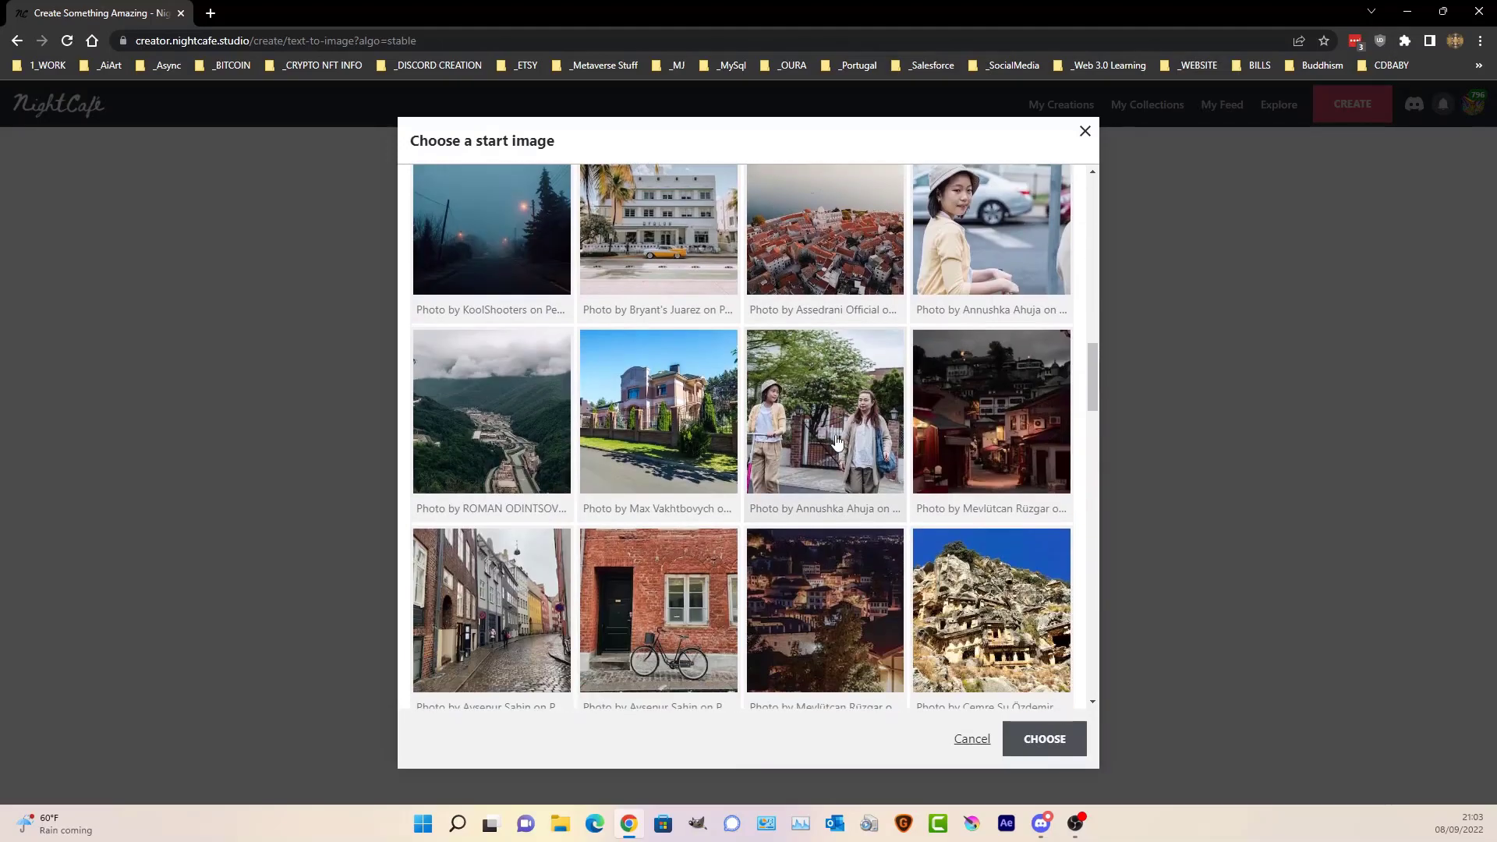
scroll(837, 442, down, 5)
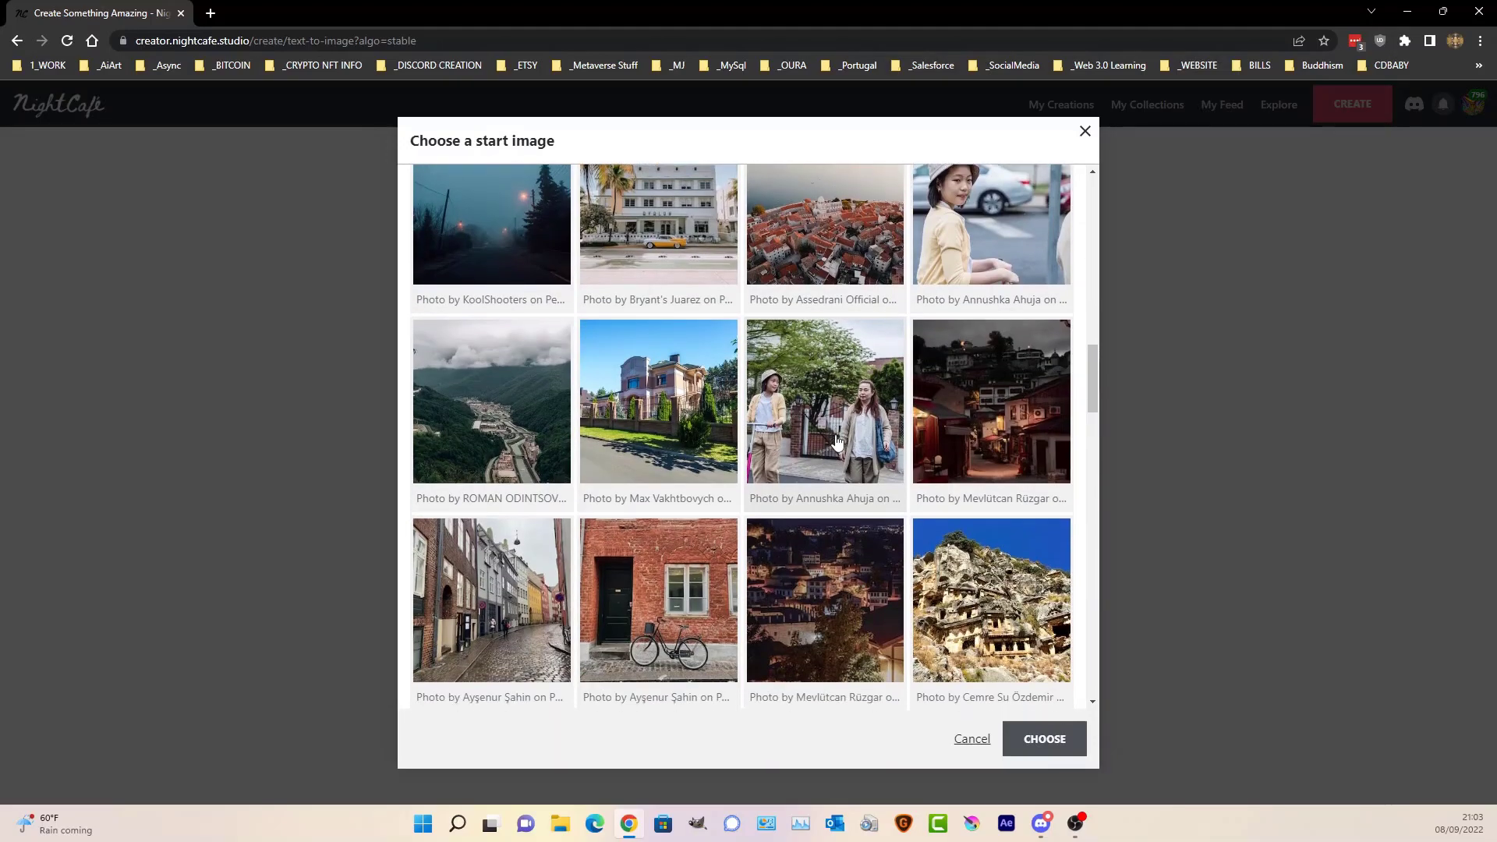
scroll(941, 468, up, 3)
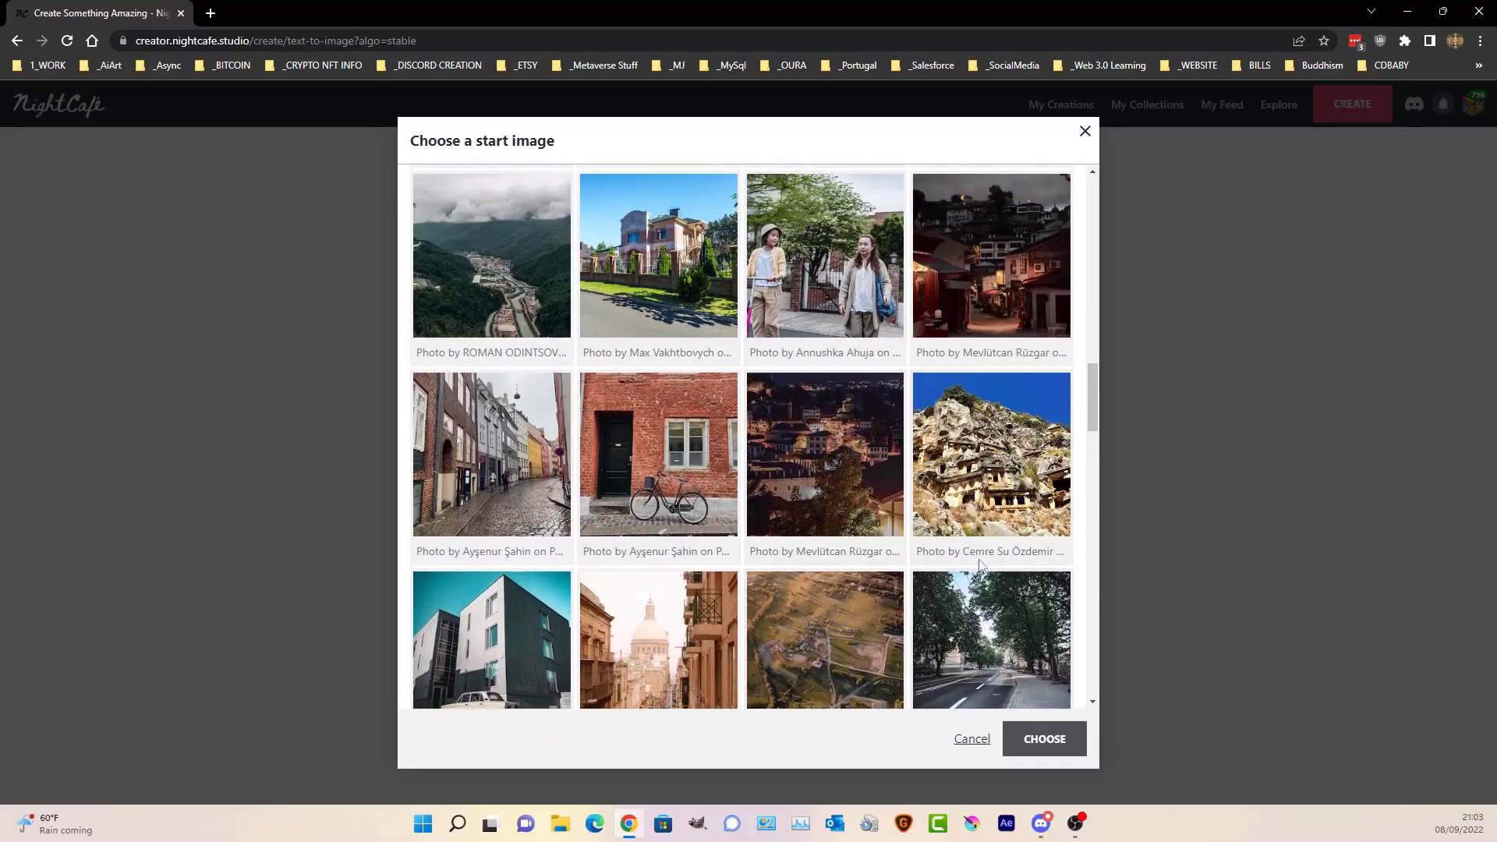
click(1009, 510)
click(1045, 739)
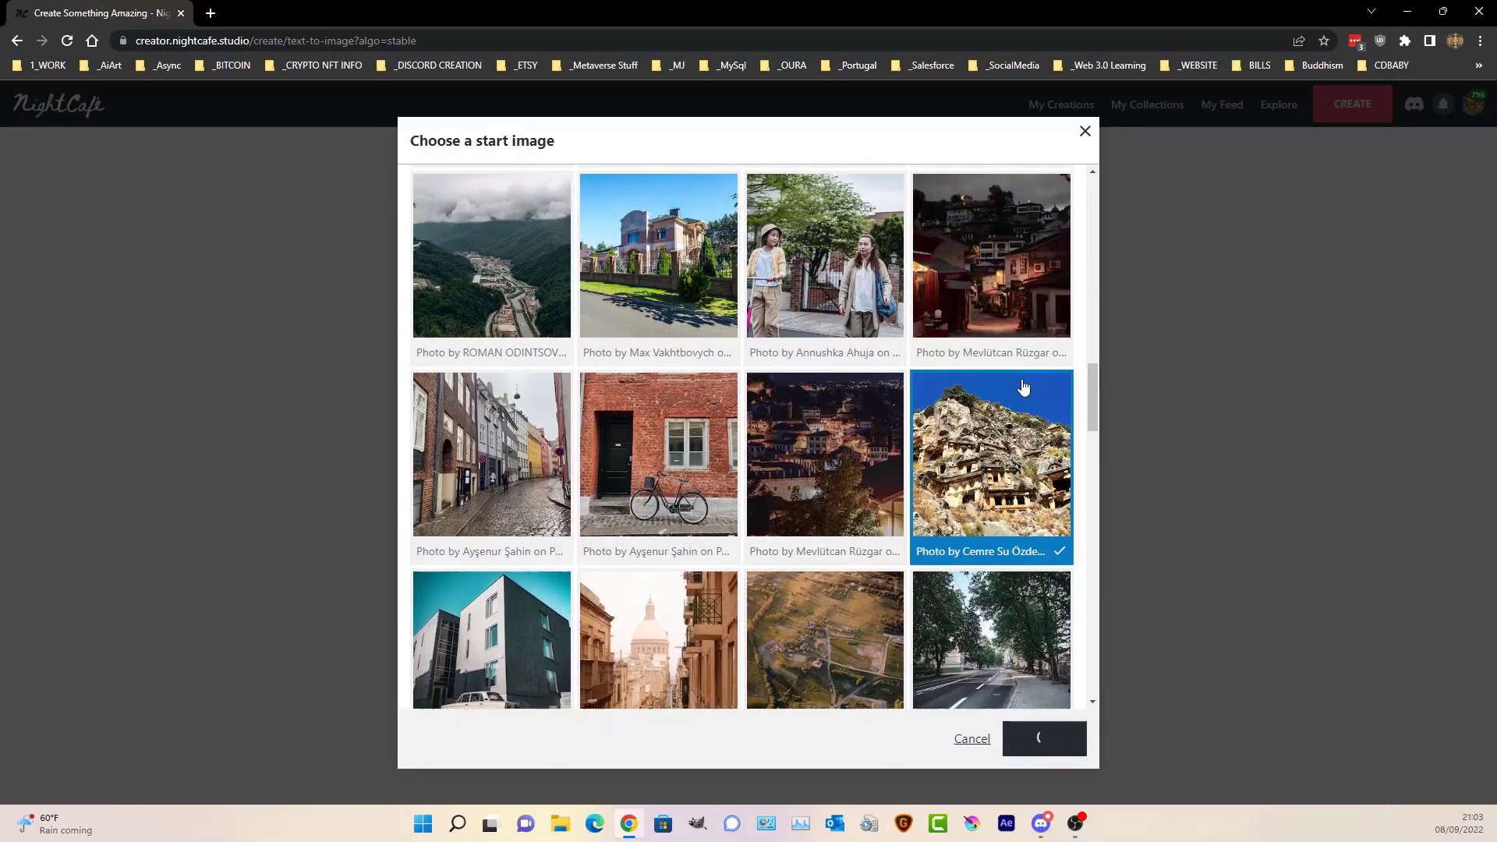
- Set prompt weight to 100% and noise weight to 0%
scroll(569, 427, down, 1)
scroll(570, 427, down, 2)
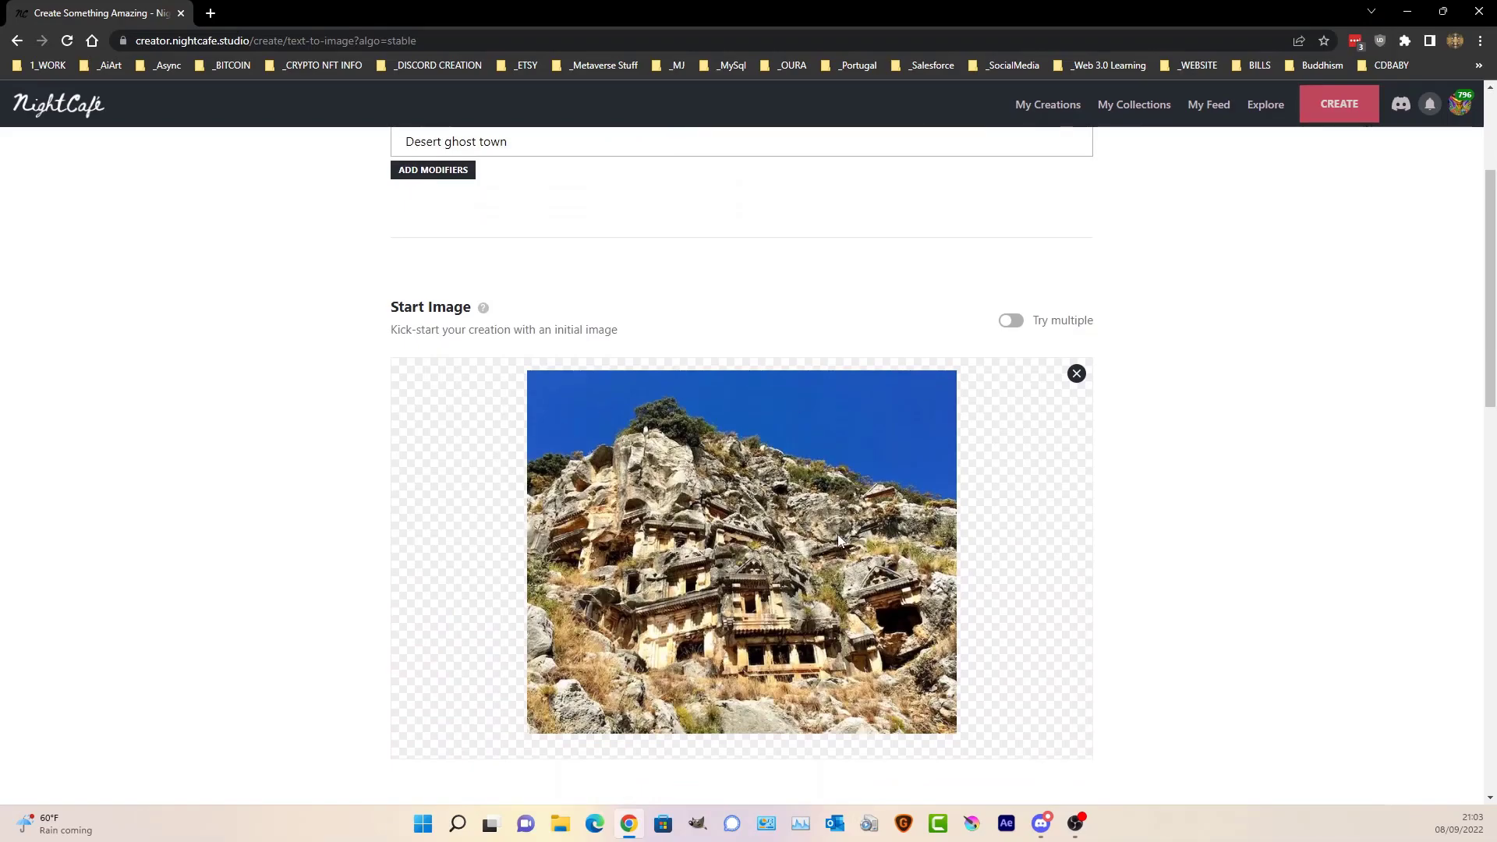
scroll(837, 534, up, 3)
scroll(651, 357, down, 1)
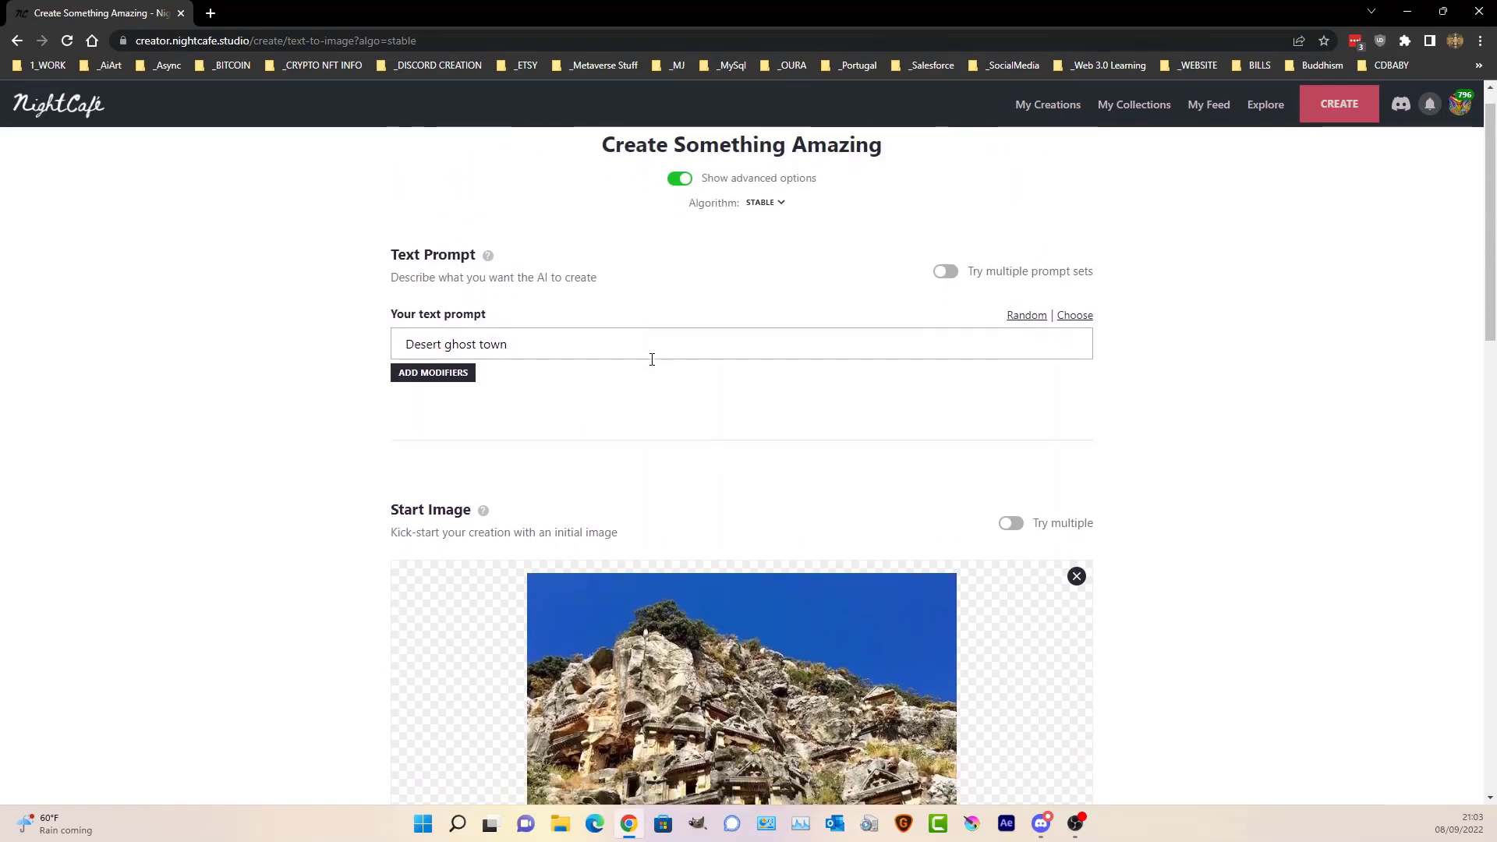
scroll(652, 358, down, 5)
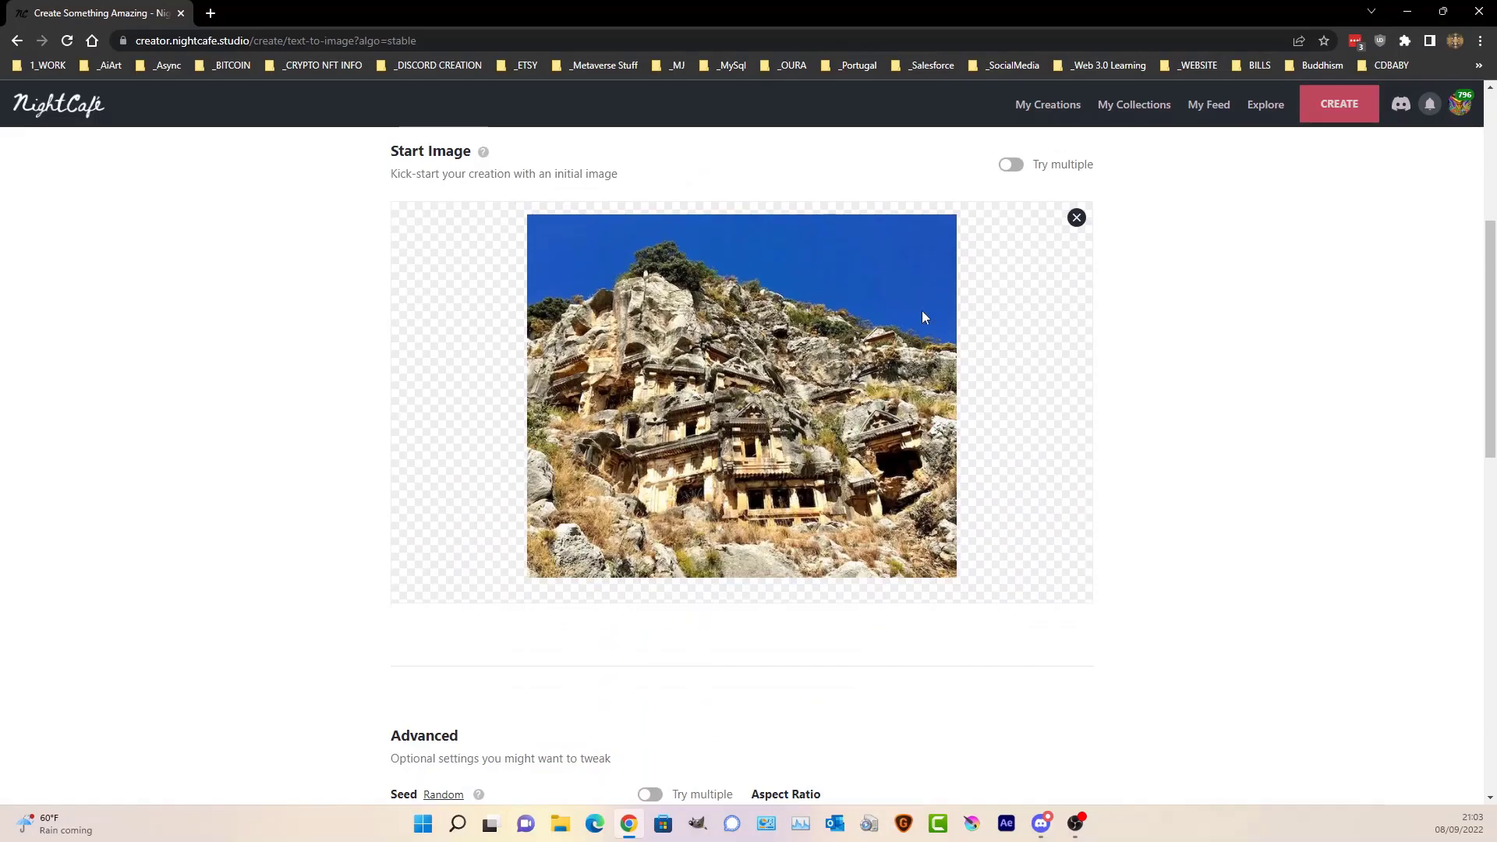
scroll(756, 439, down, 6)
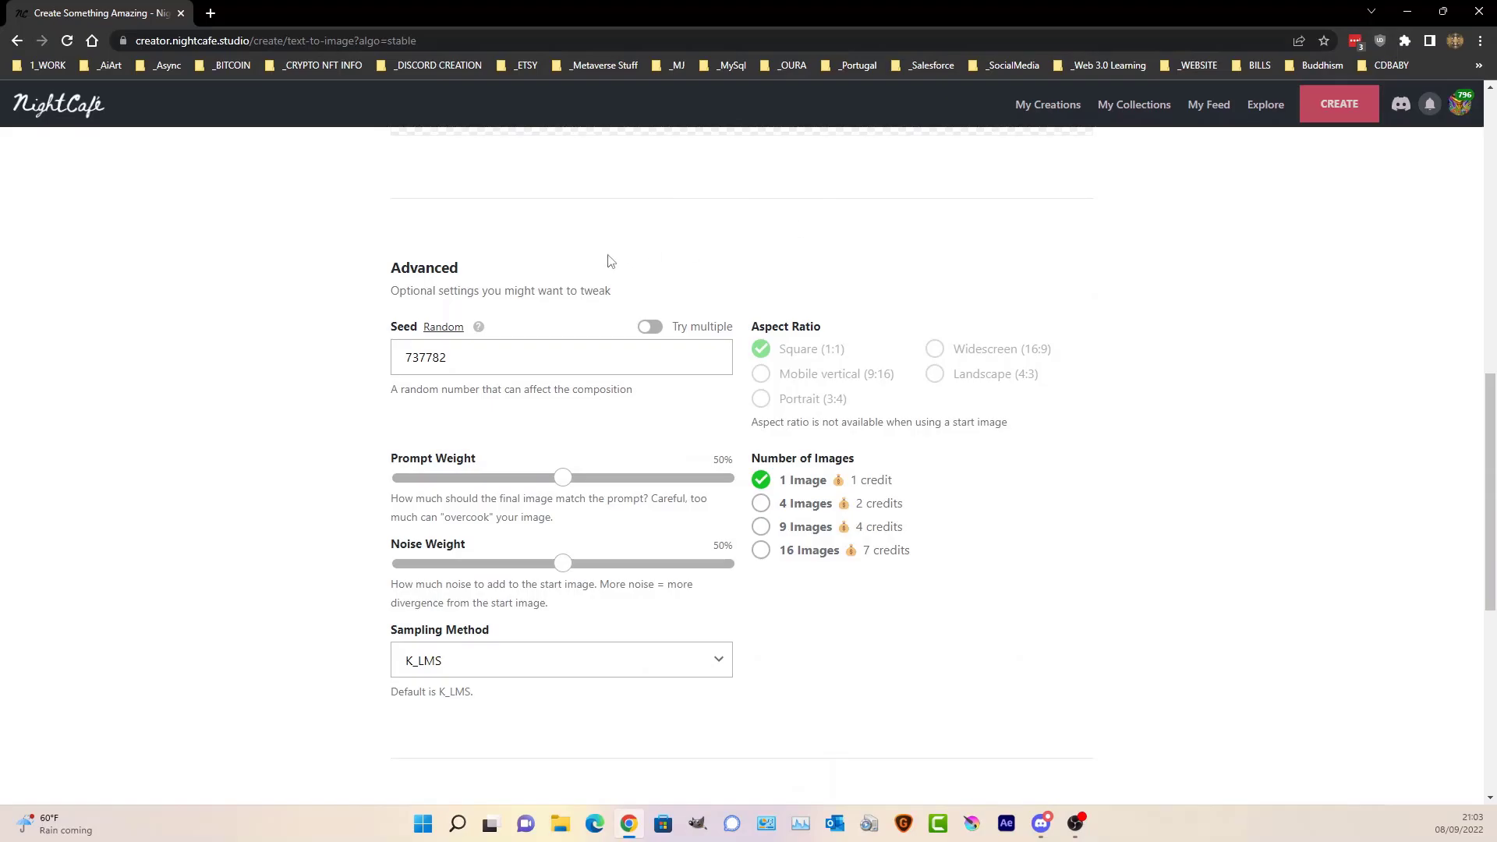
scroll(860, 398, up, 10)
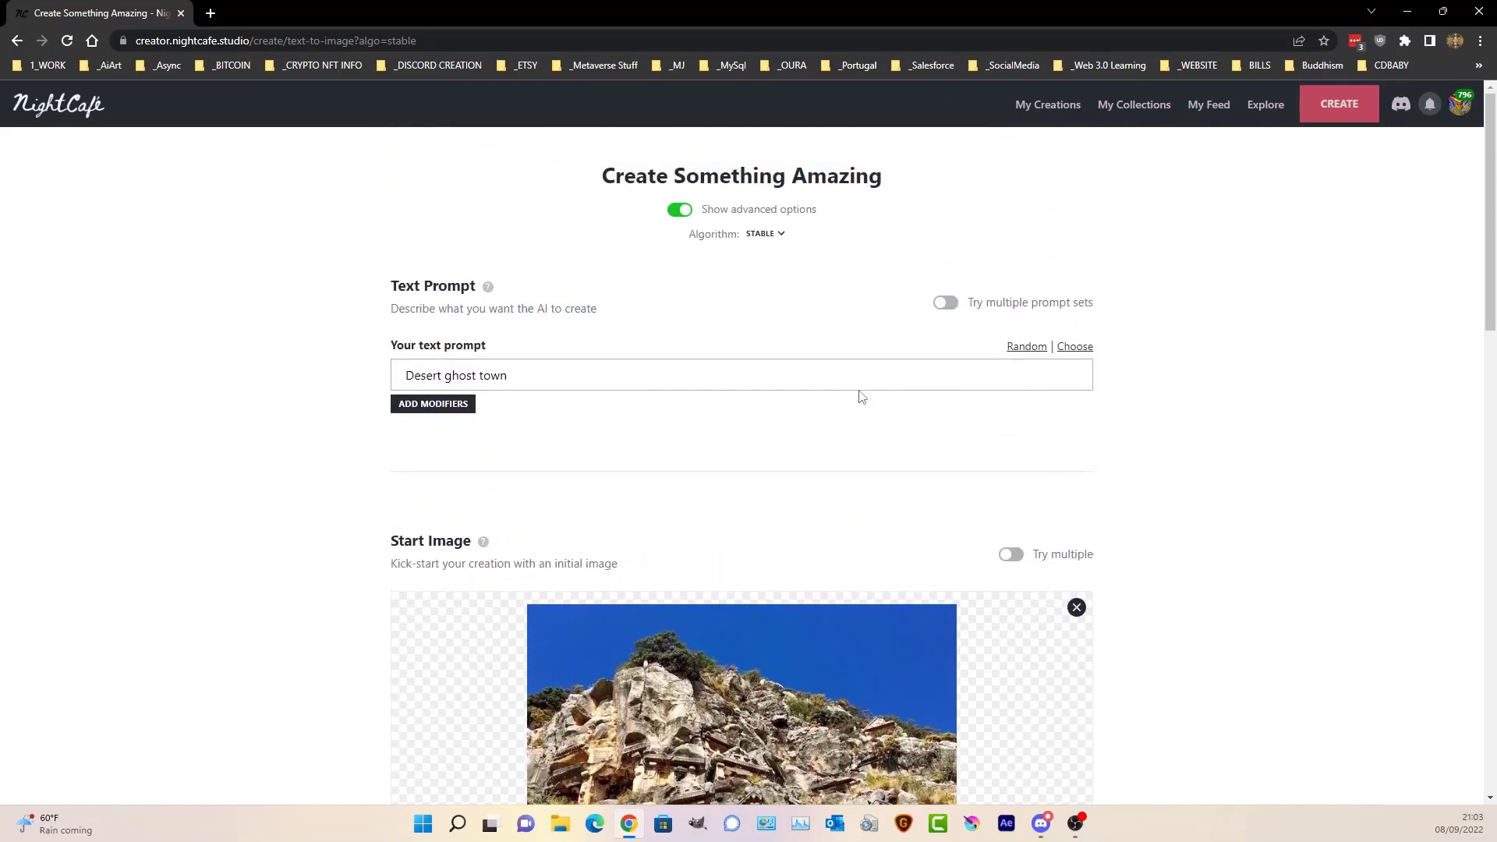
scroll(861, 398, down, 4)
scroll(858, 390, down, 13)
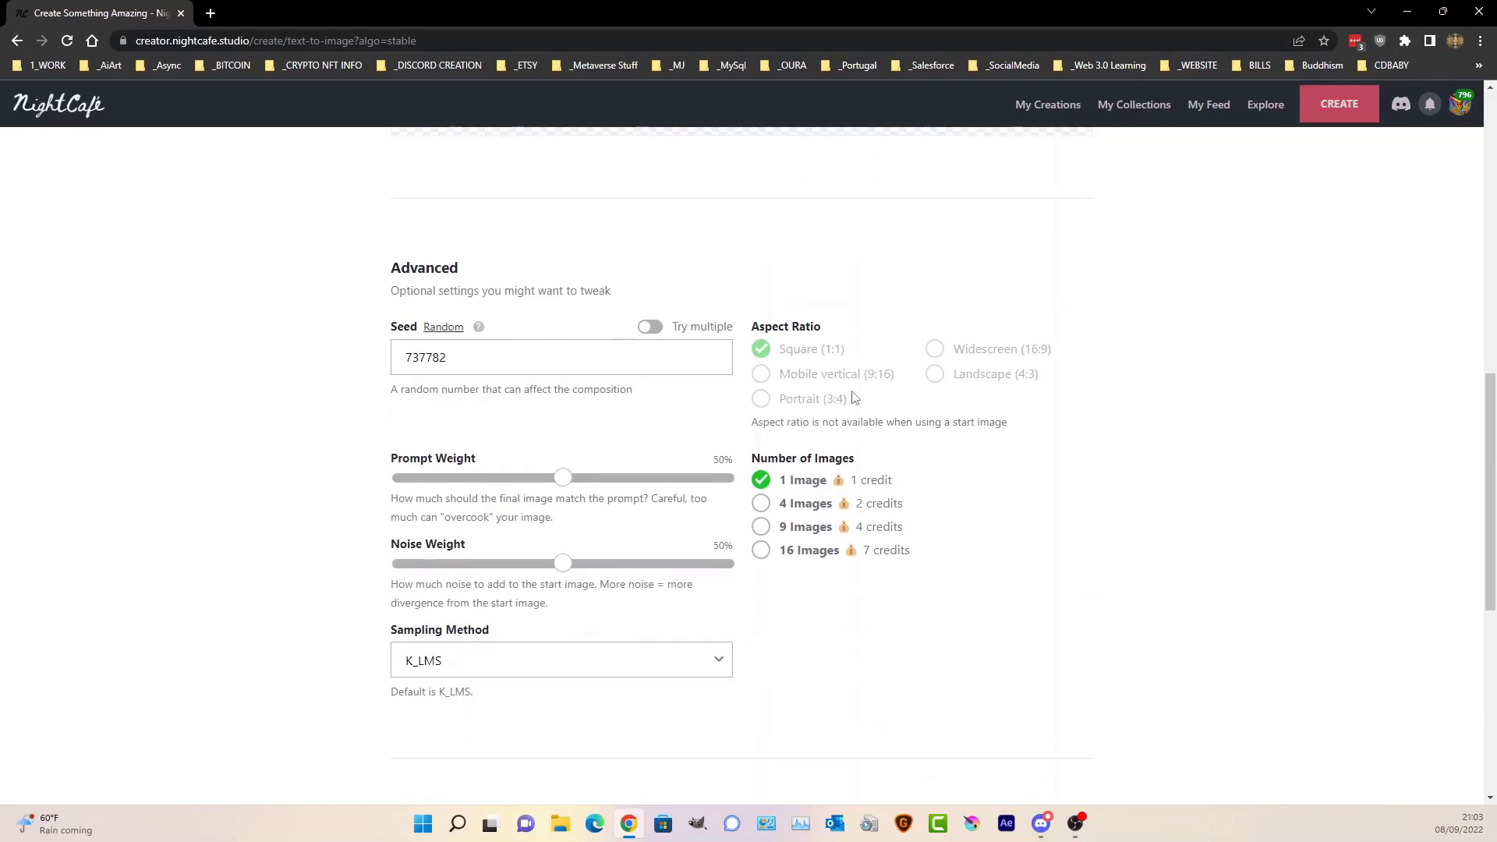
drag(658, 244, 729, 244)
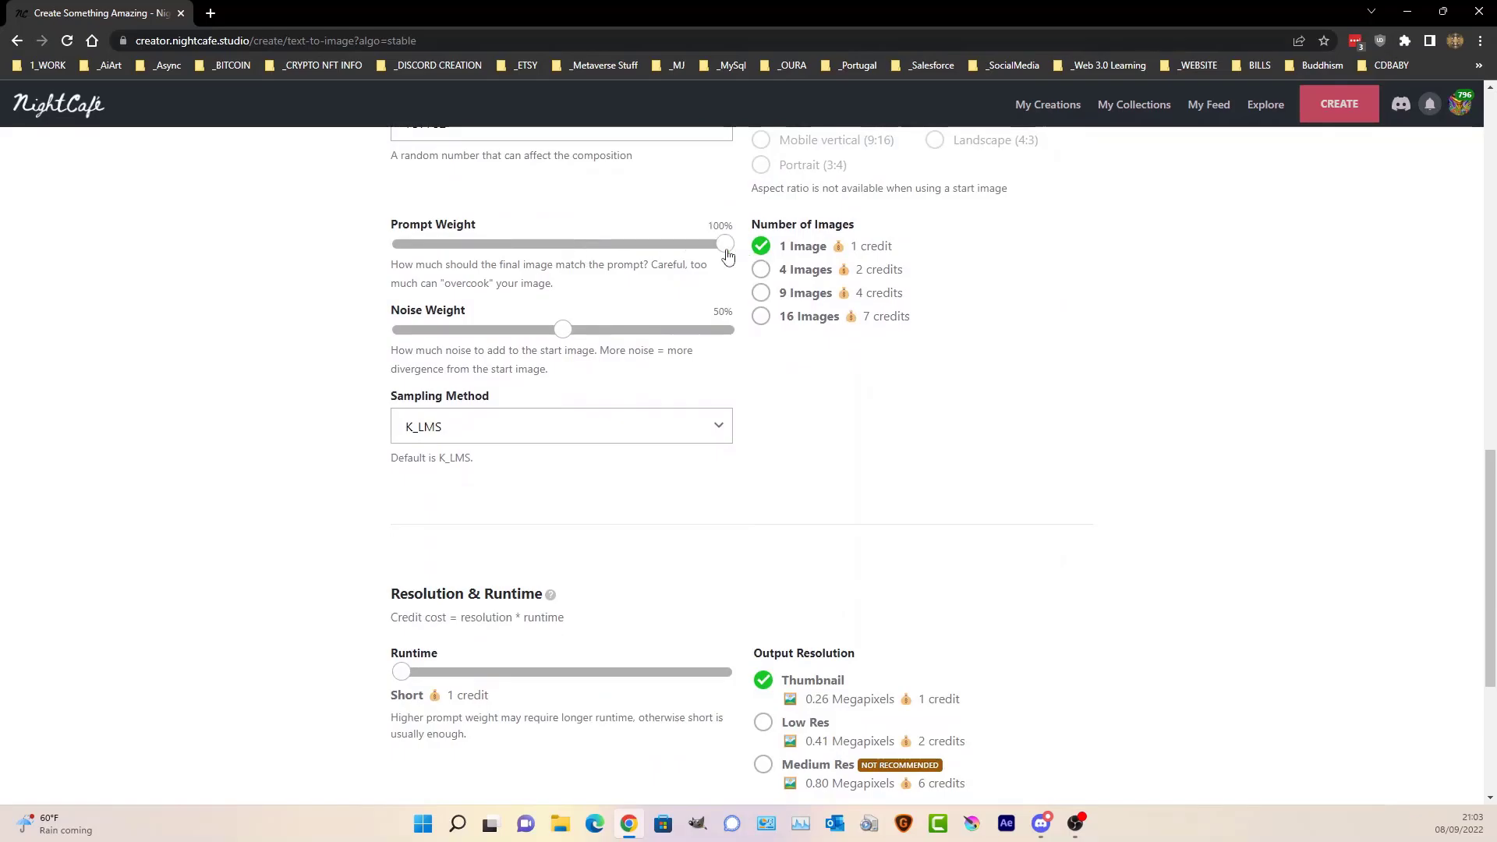
drag(562, 329, 399, 329)
- Append the Sinister modifier preset to the 'Desert ghost town' prompt
scroll(1086, 402, up, 15)
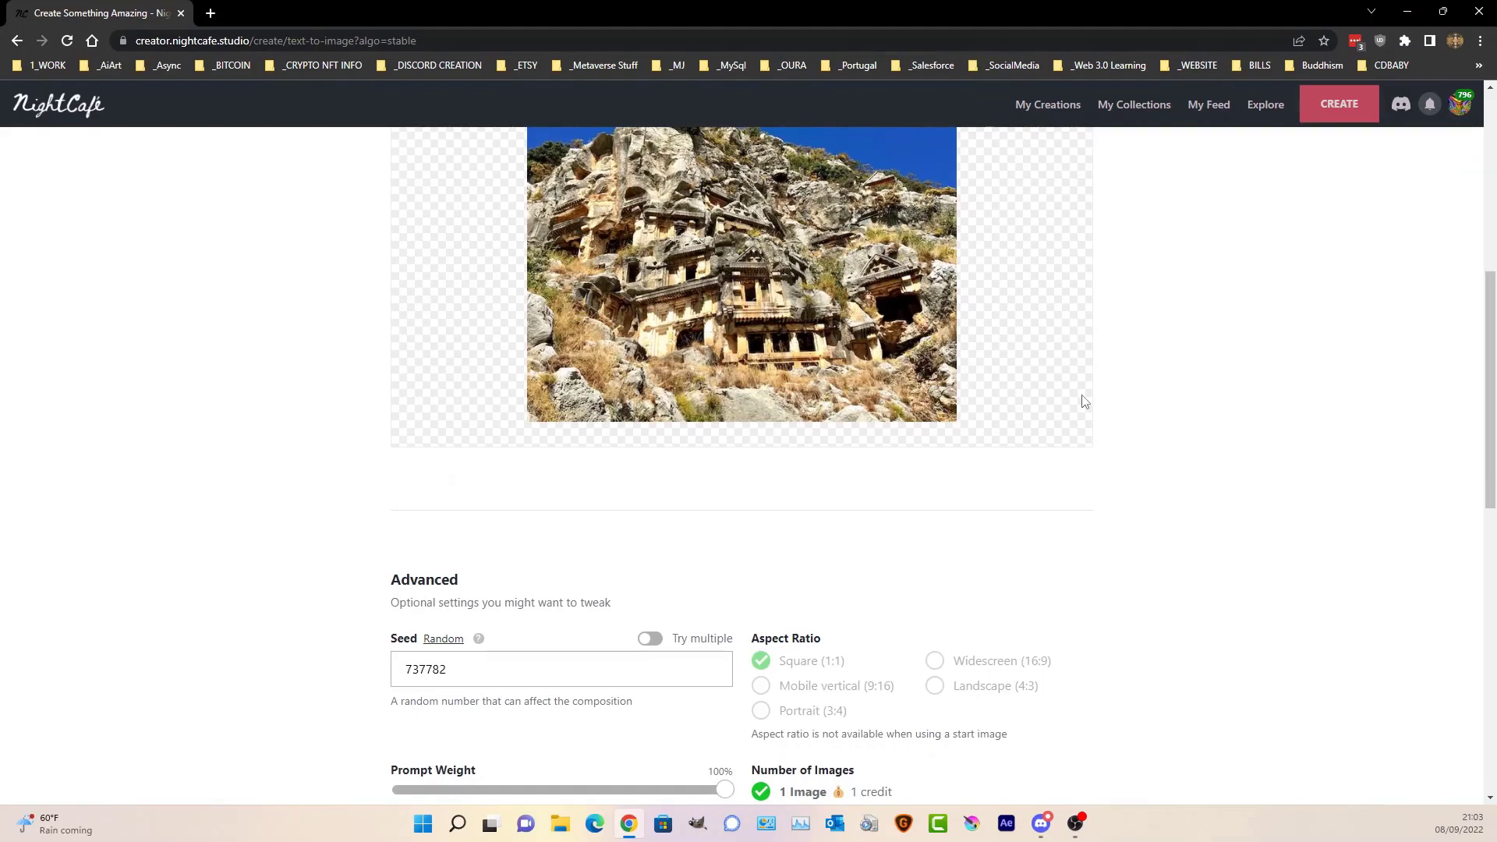
scroll(1085, 401, up, 1)
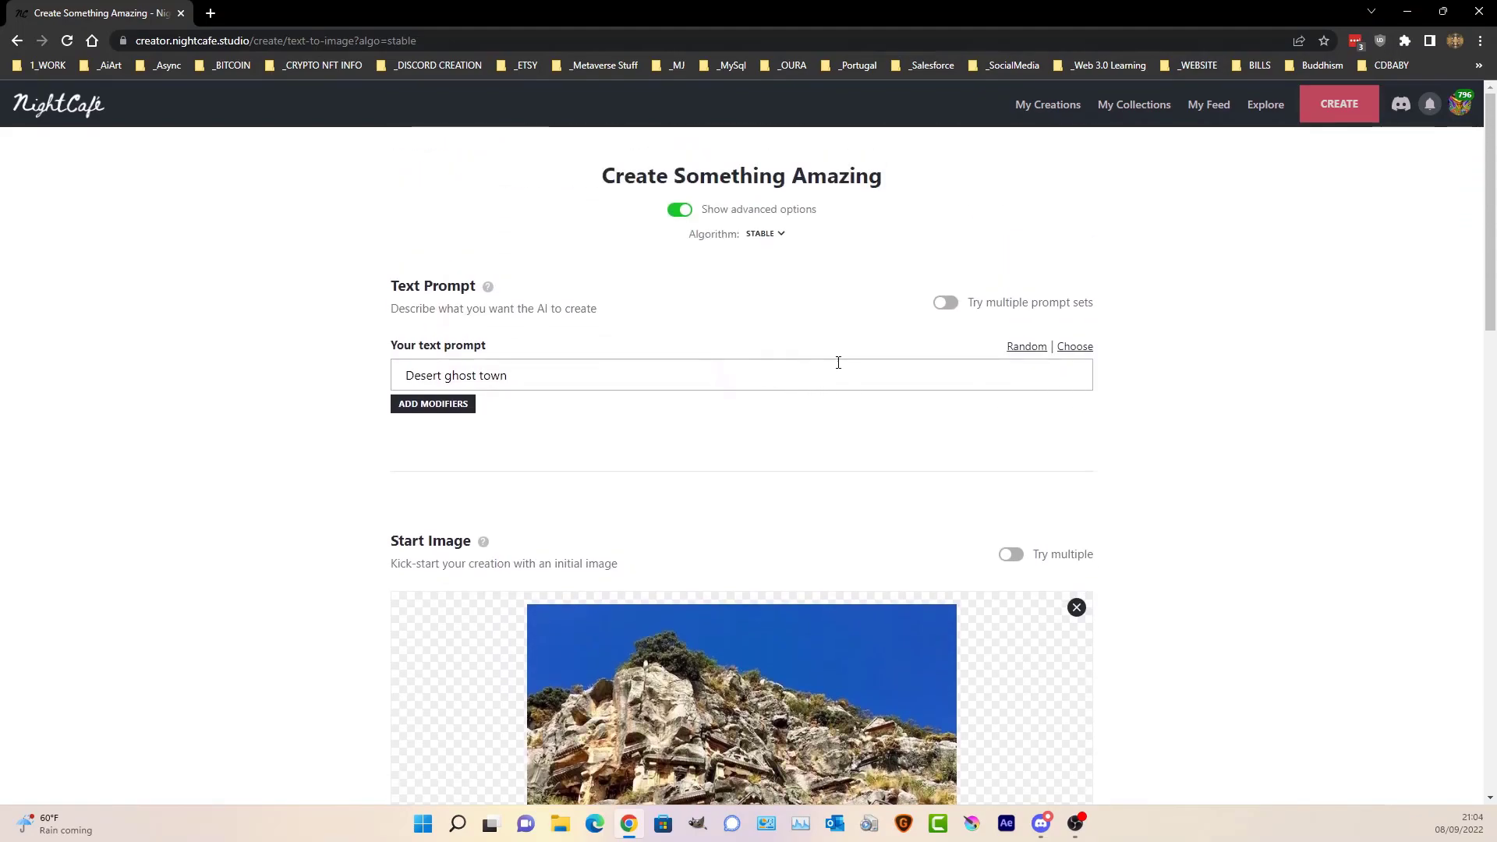
click(538, 372)
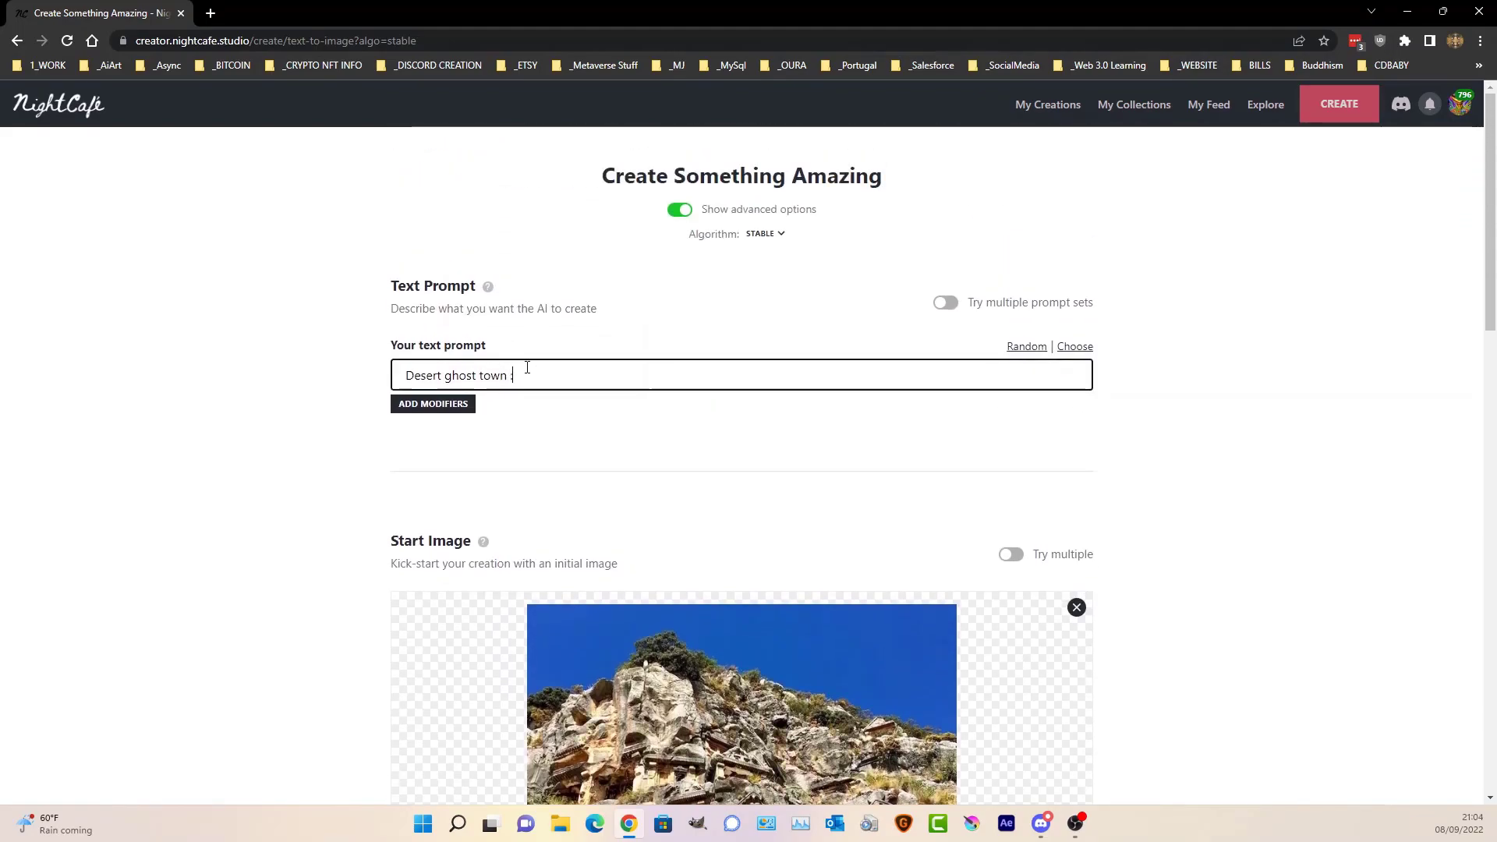
click(434, 403)
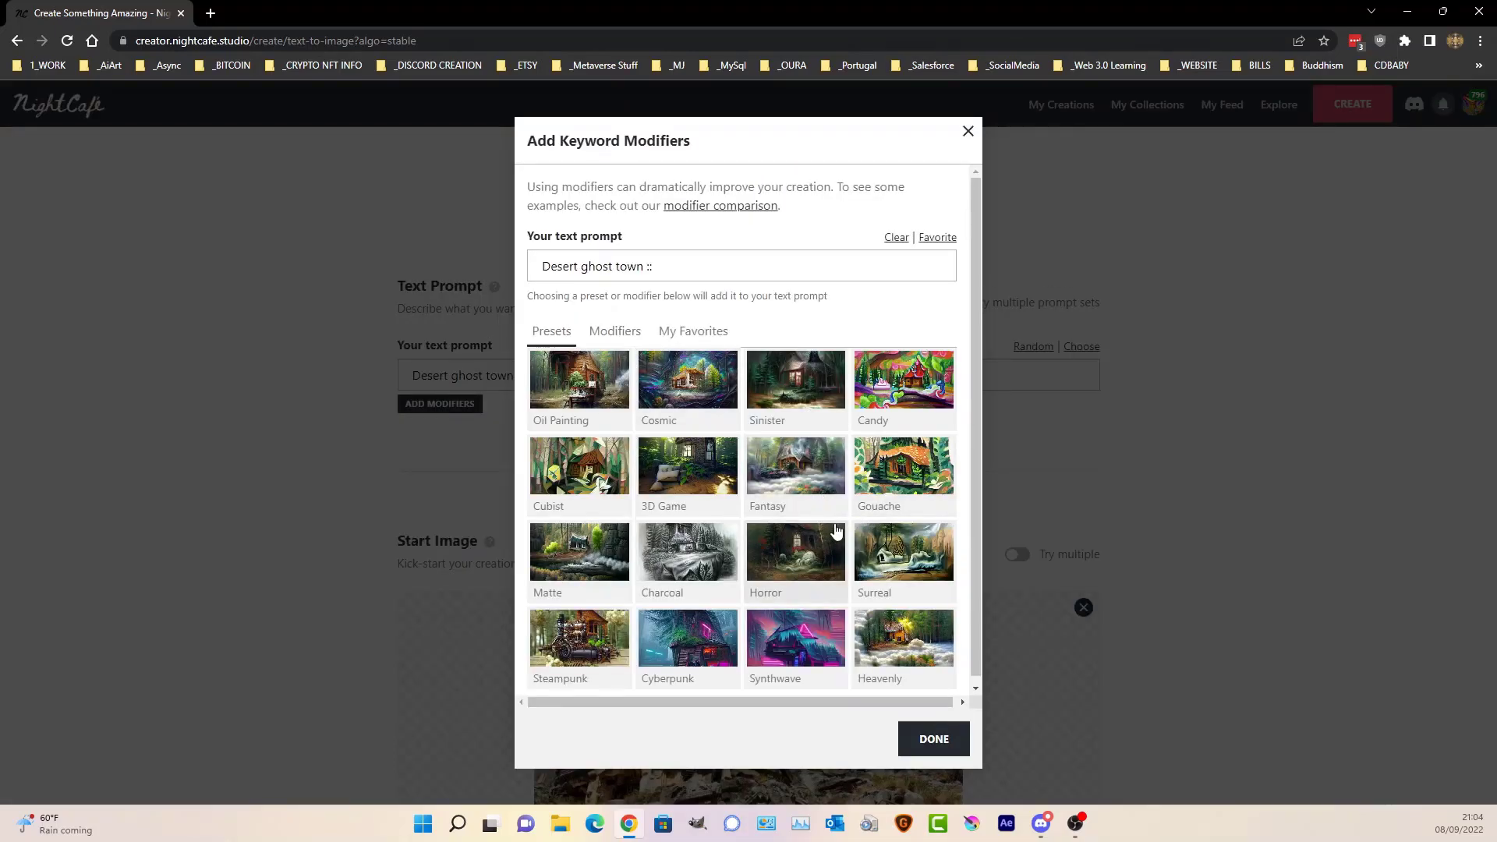
click(794, 399)
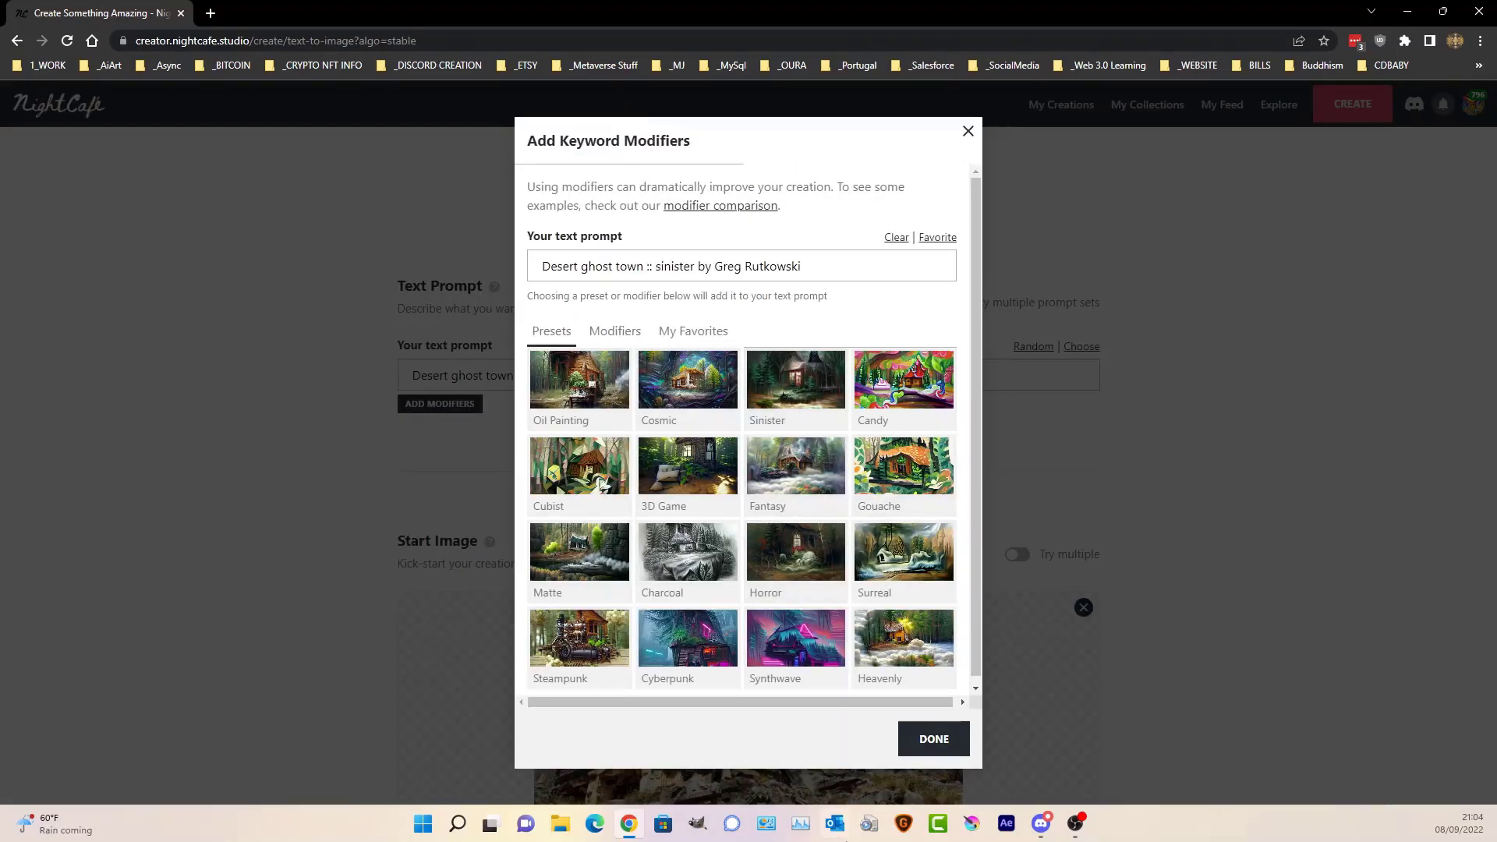
click(915, 741)
- Create the image for 1 credit
scroll(775, 461, down, 10)
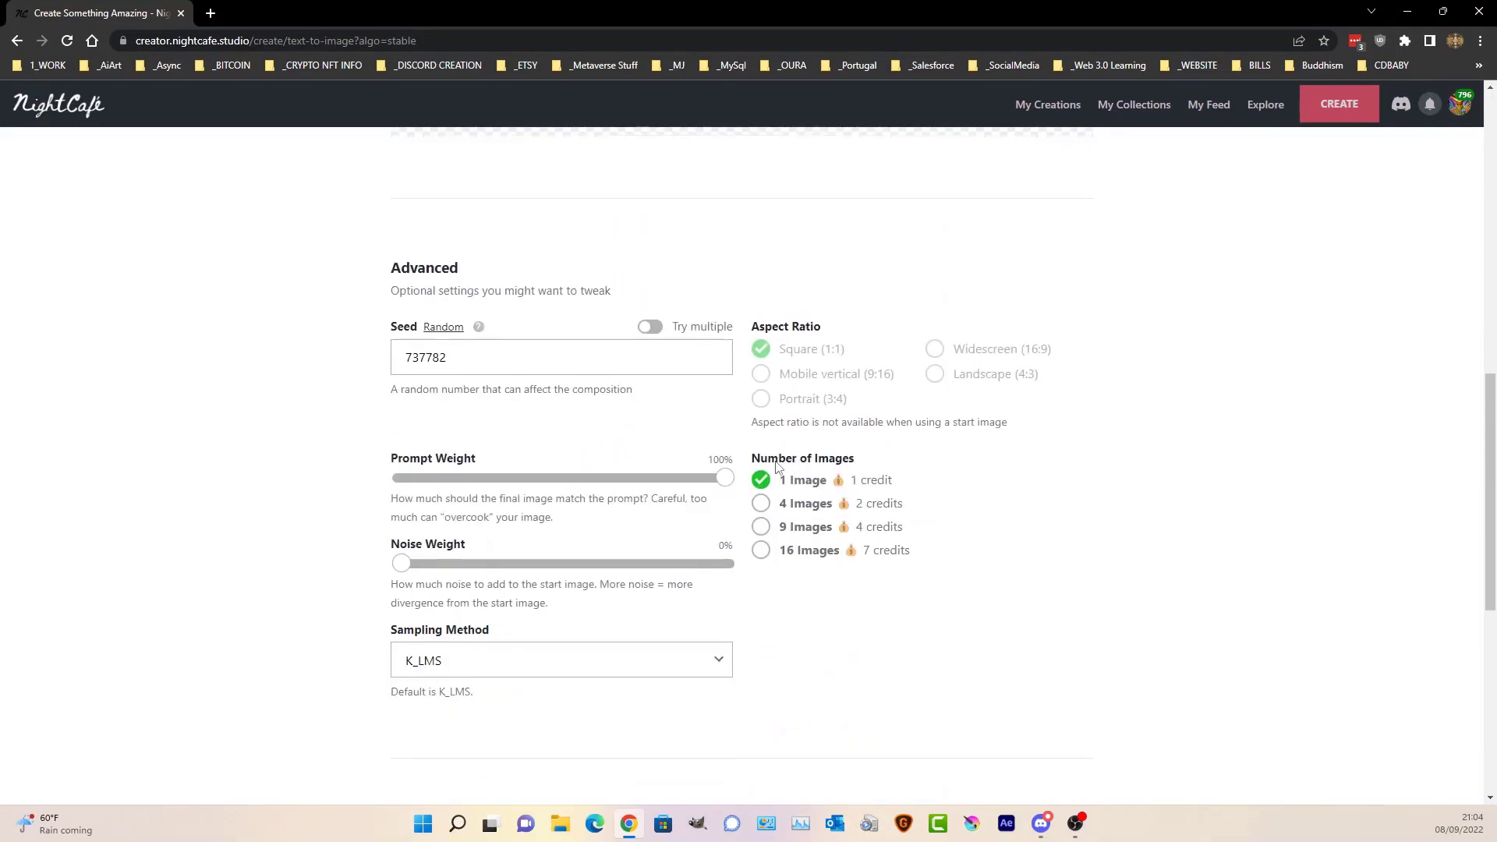
scroll(775, 466, down, 7)
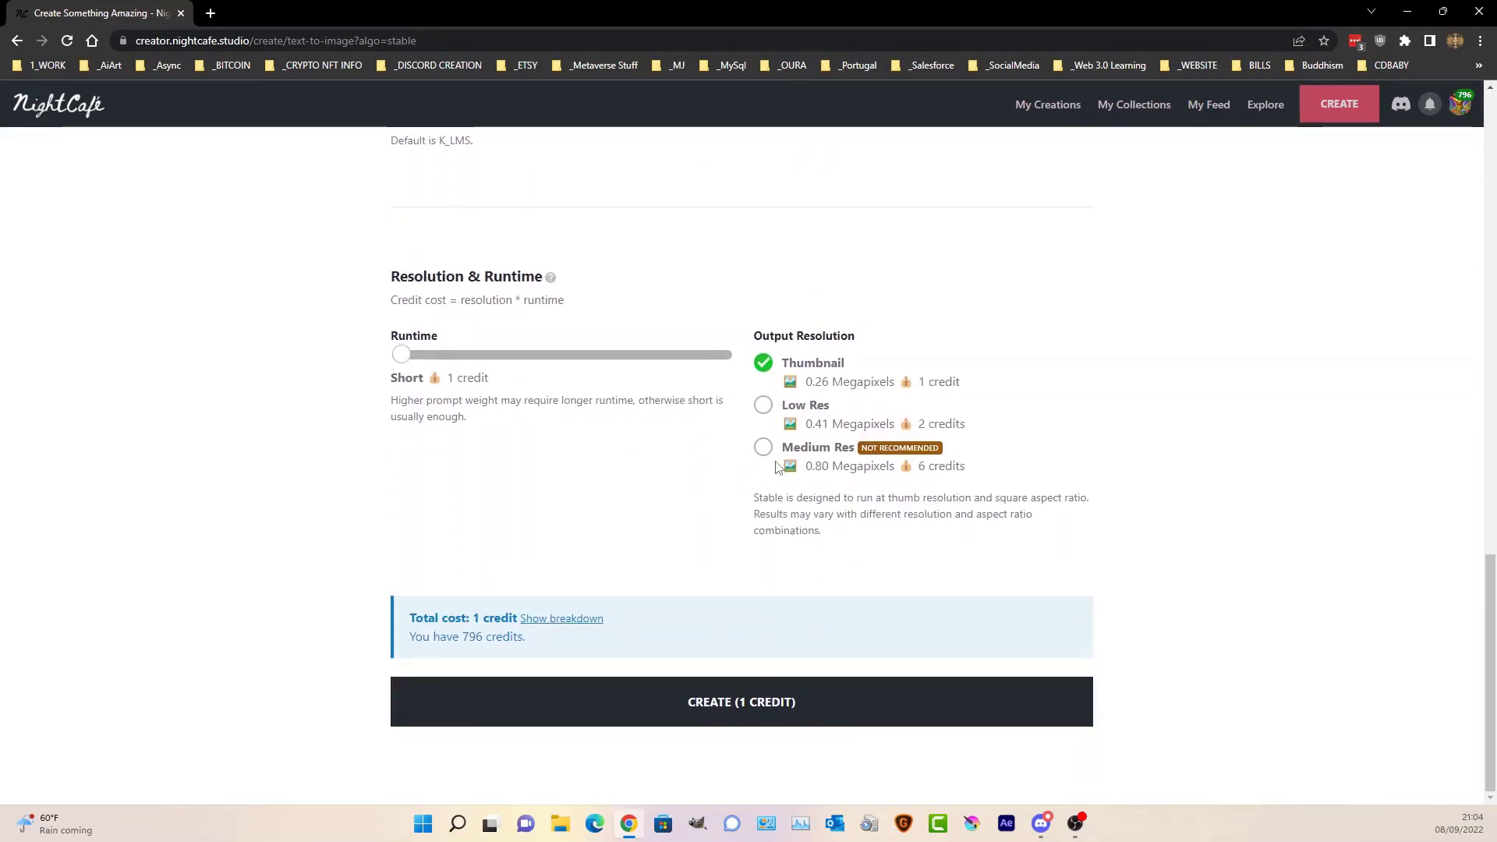
click(752, 716)
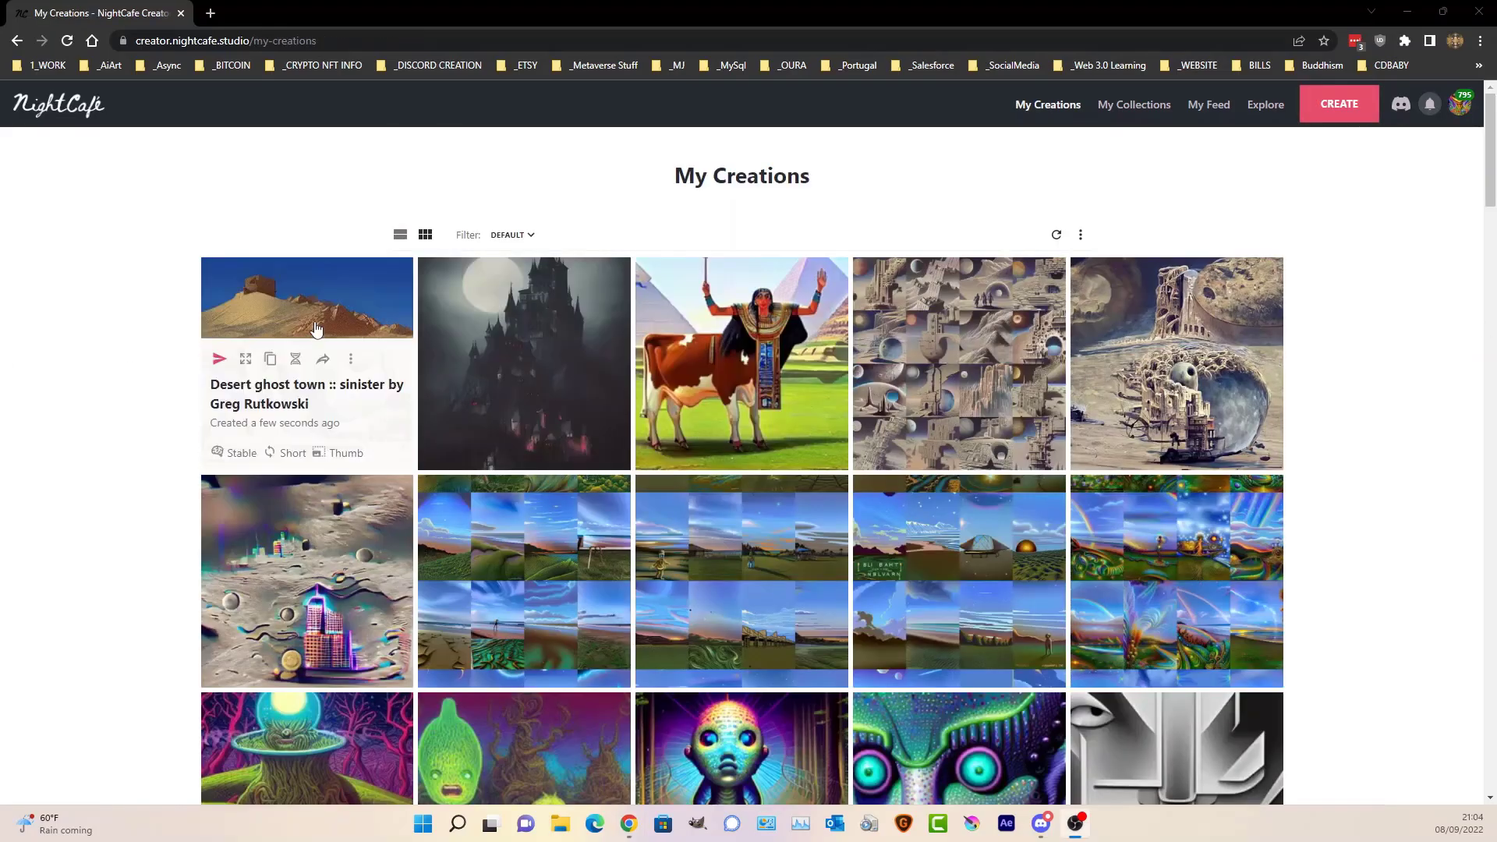
- Open the new Desert ghost town creation and evolve it into a new creation
click(316, 329)
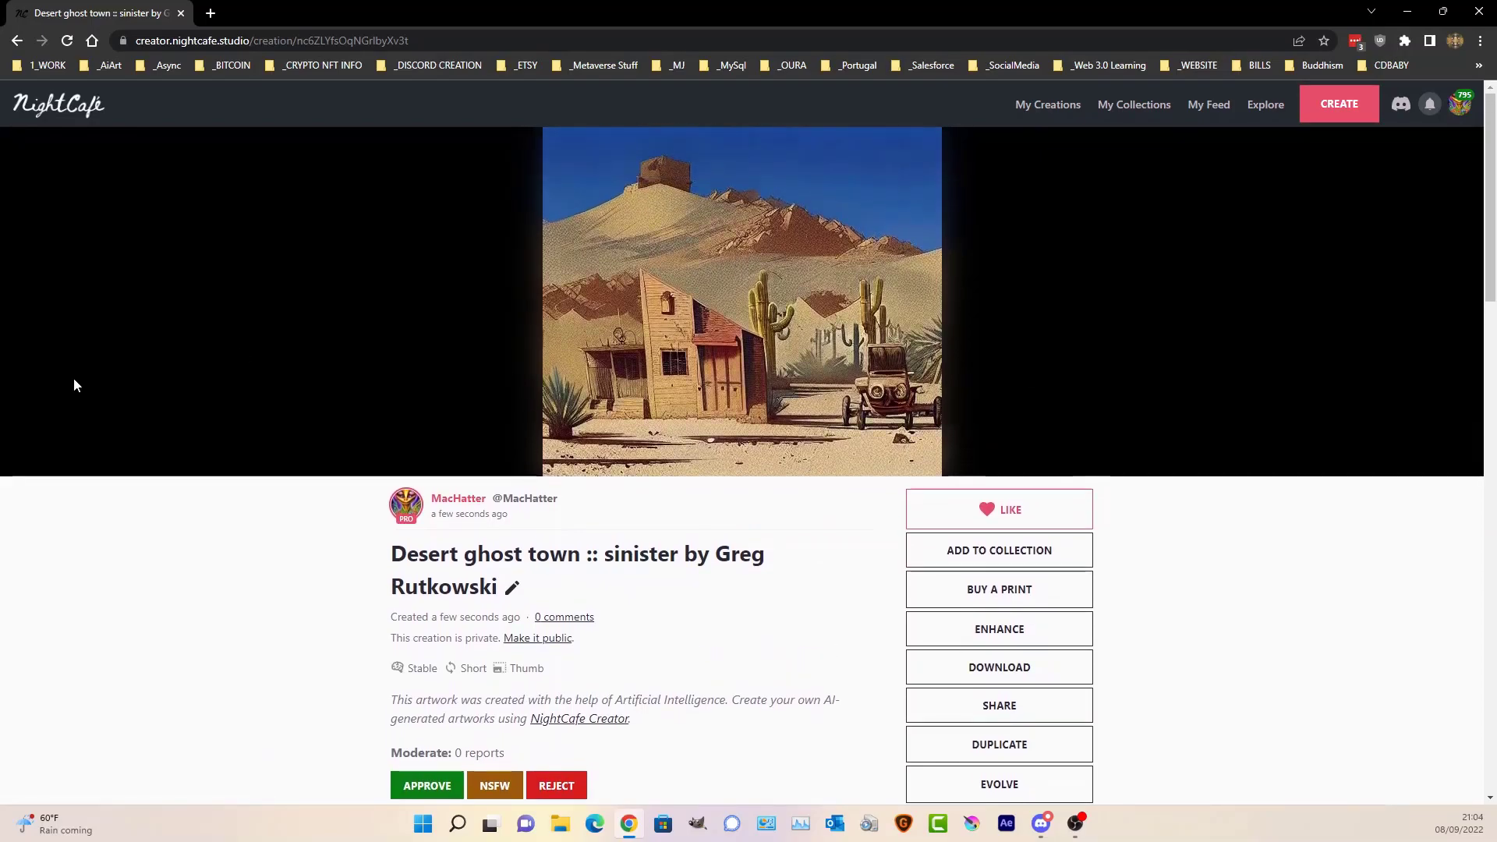
scroll(741, 715, down, 1)
click(967, 706)
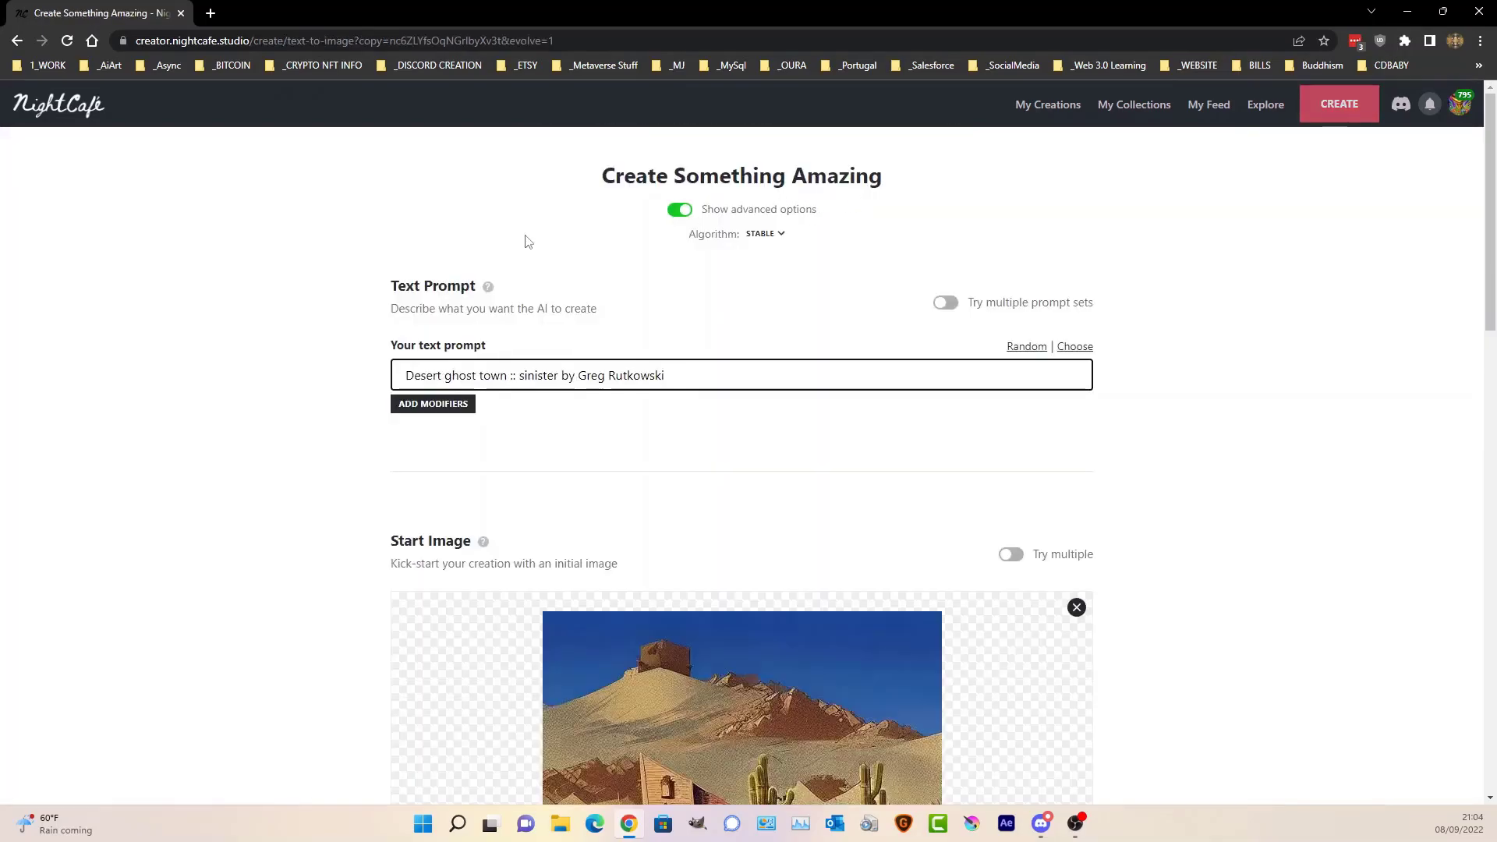
scroll(628, 629, down, 4)
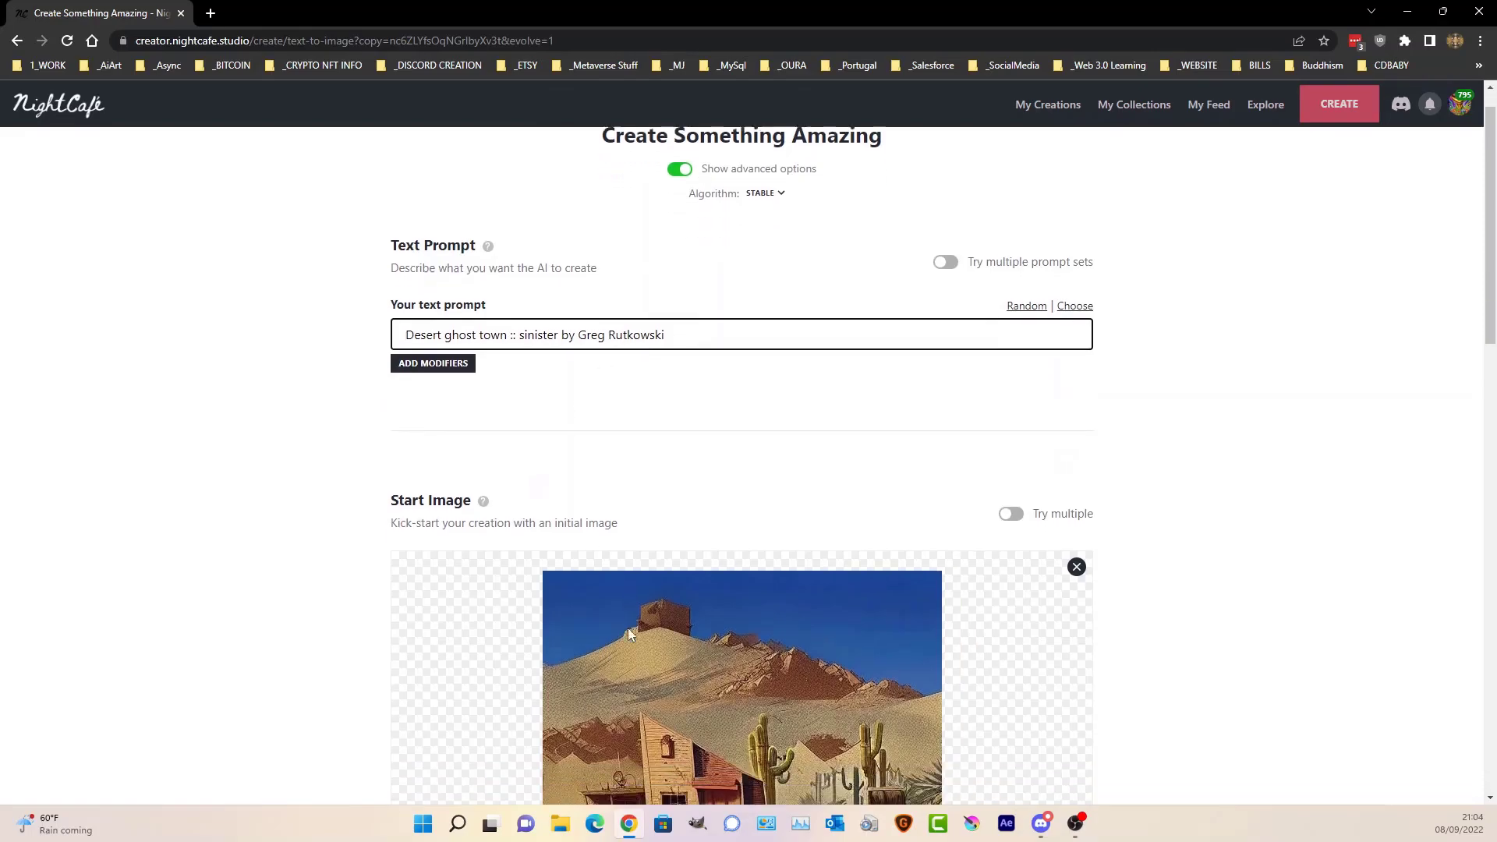
scroll(832, 591, up, 4)
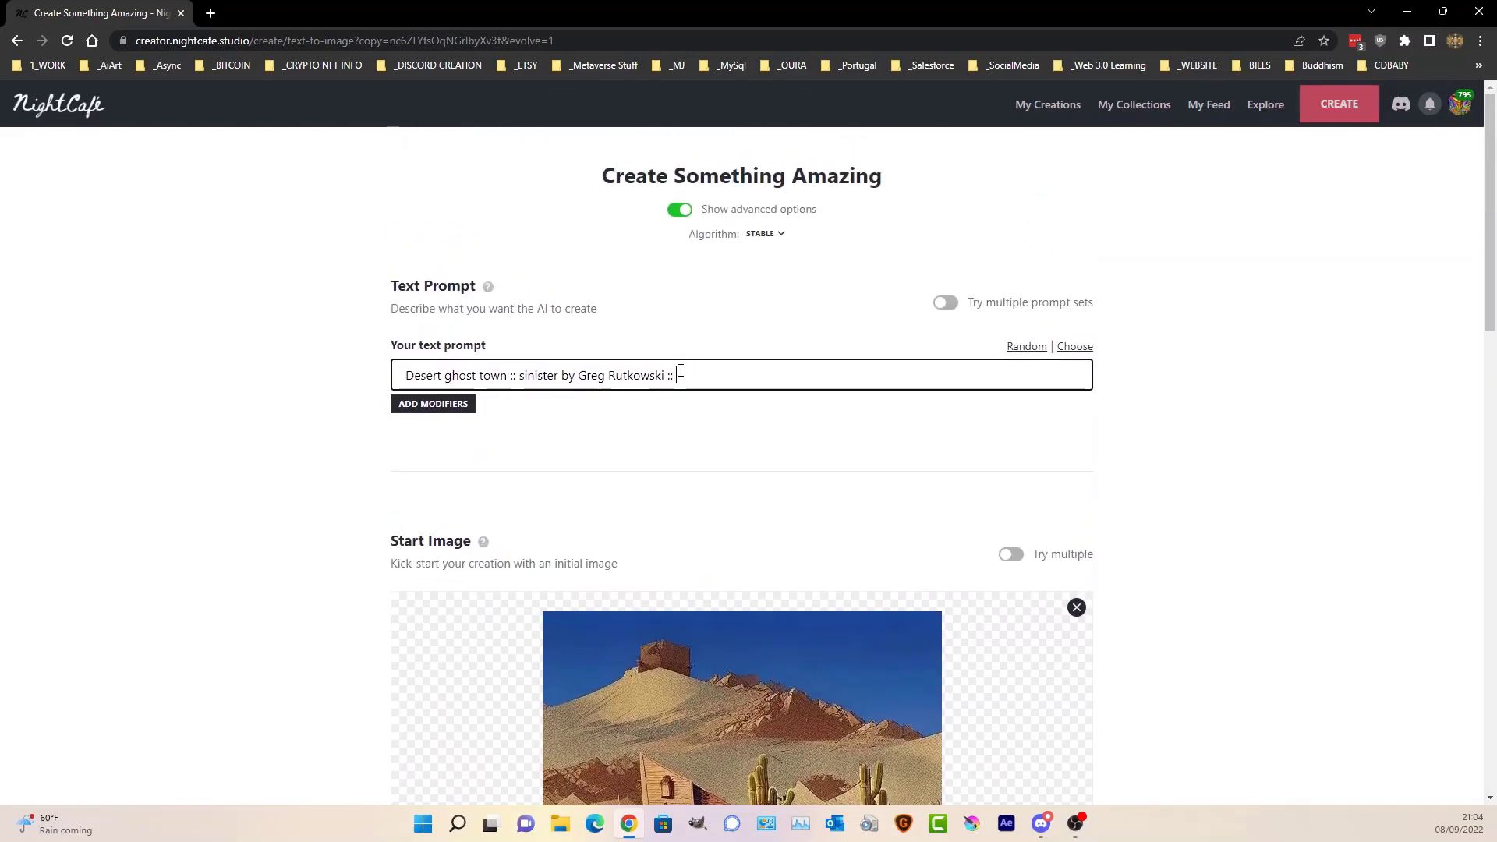
- Add the Charcoal modifier preset to the prompt
click(401, 406)
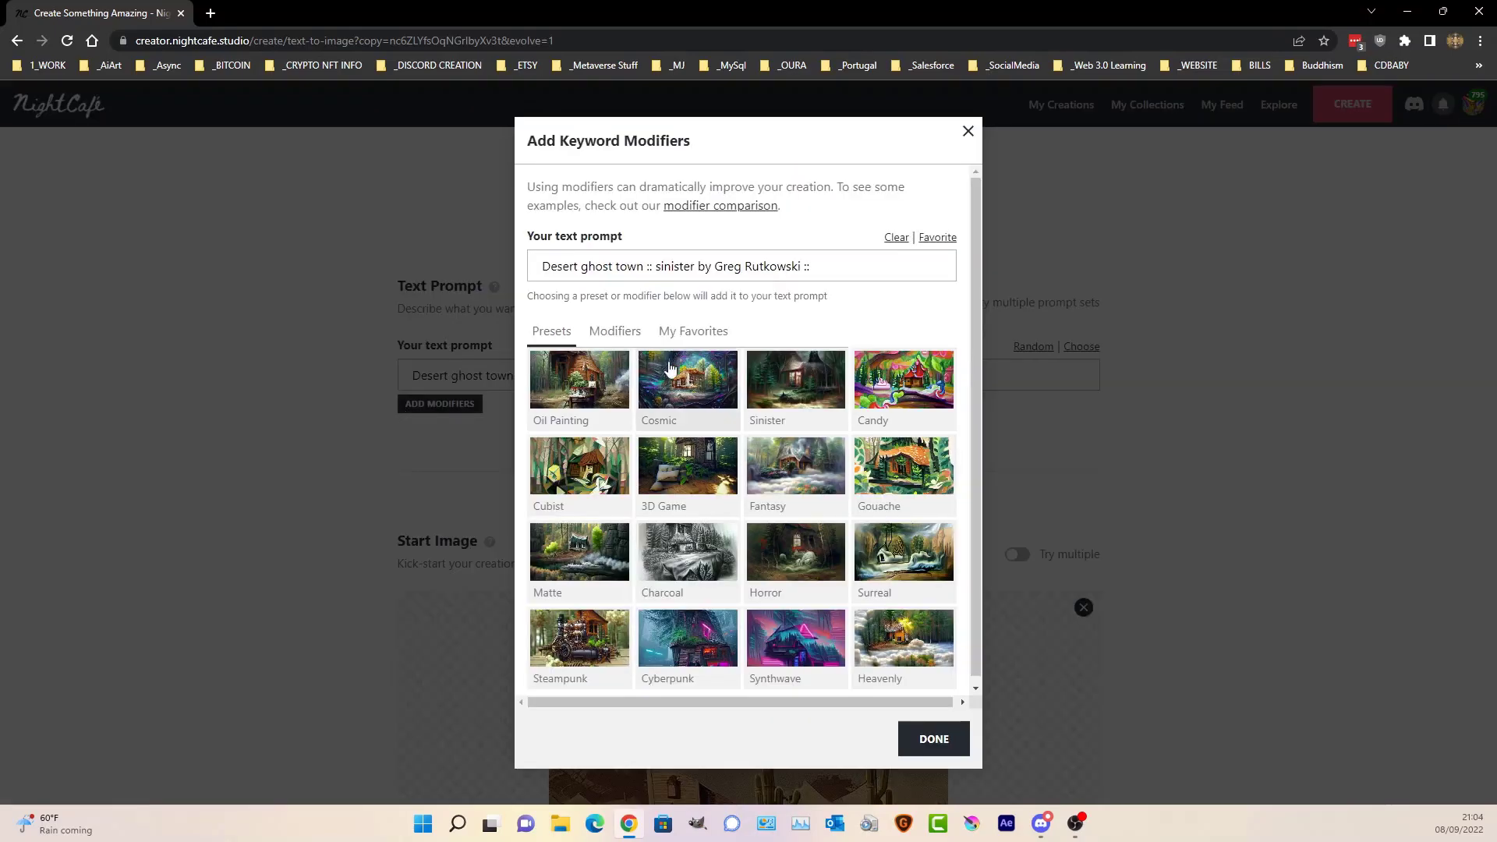
click(686, 554)
click(952, 740)
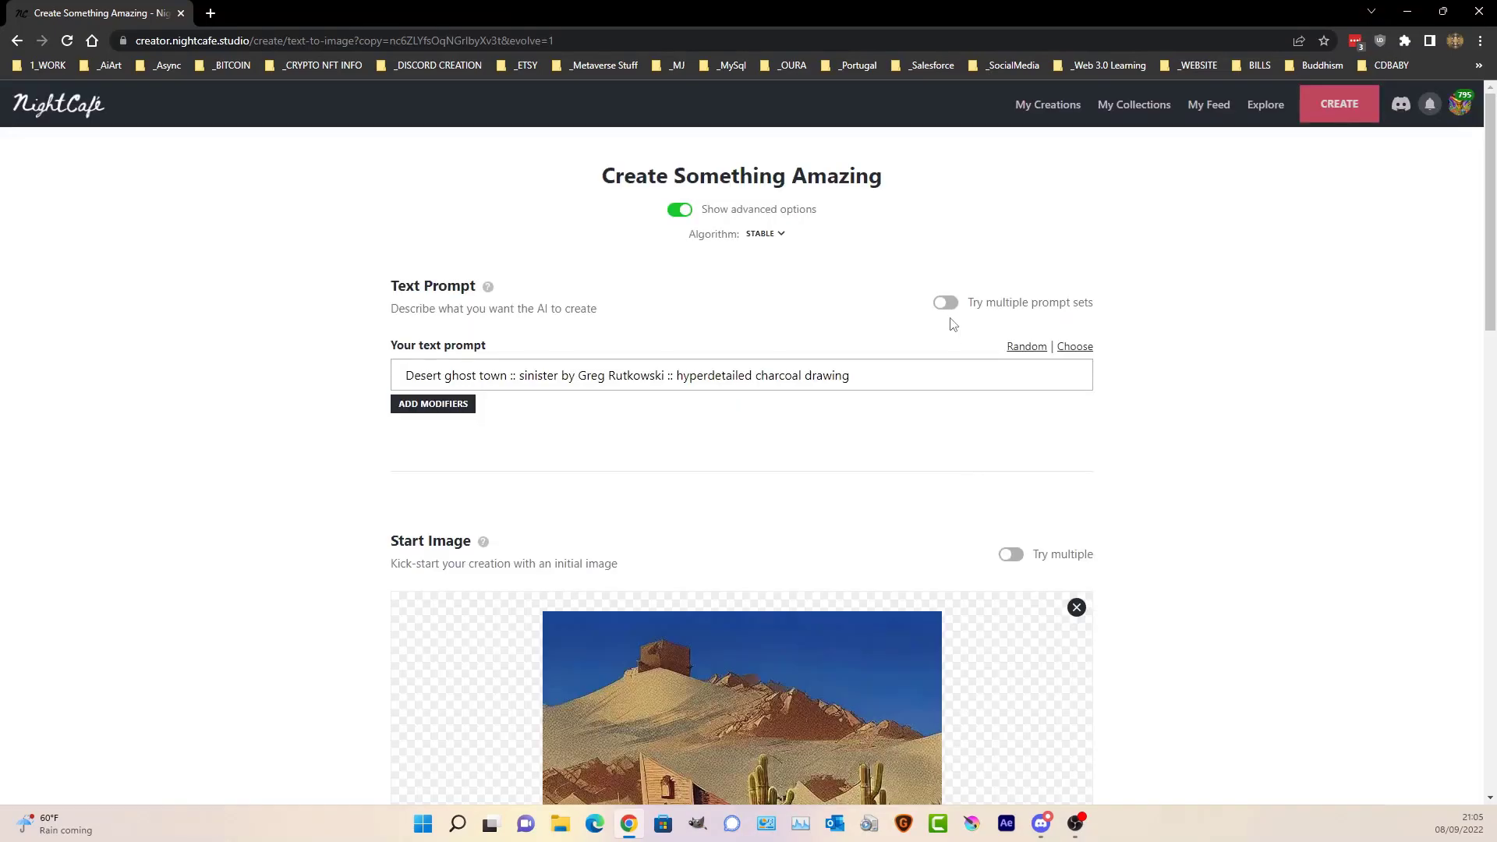
- Randomize the seed and set noise weight to 30% and prompt weight to 70%
scroll(778, 301, down, 10)
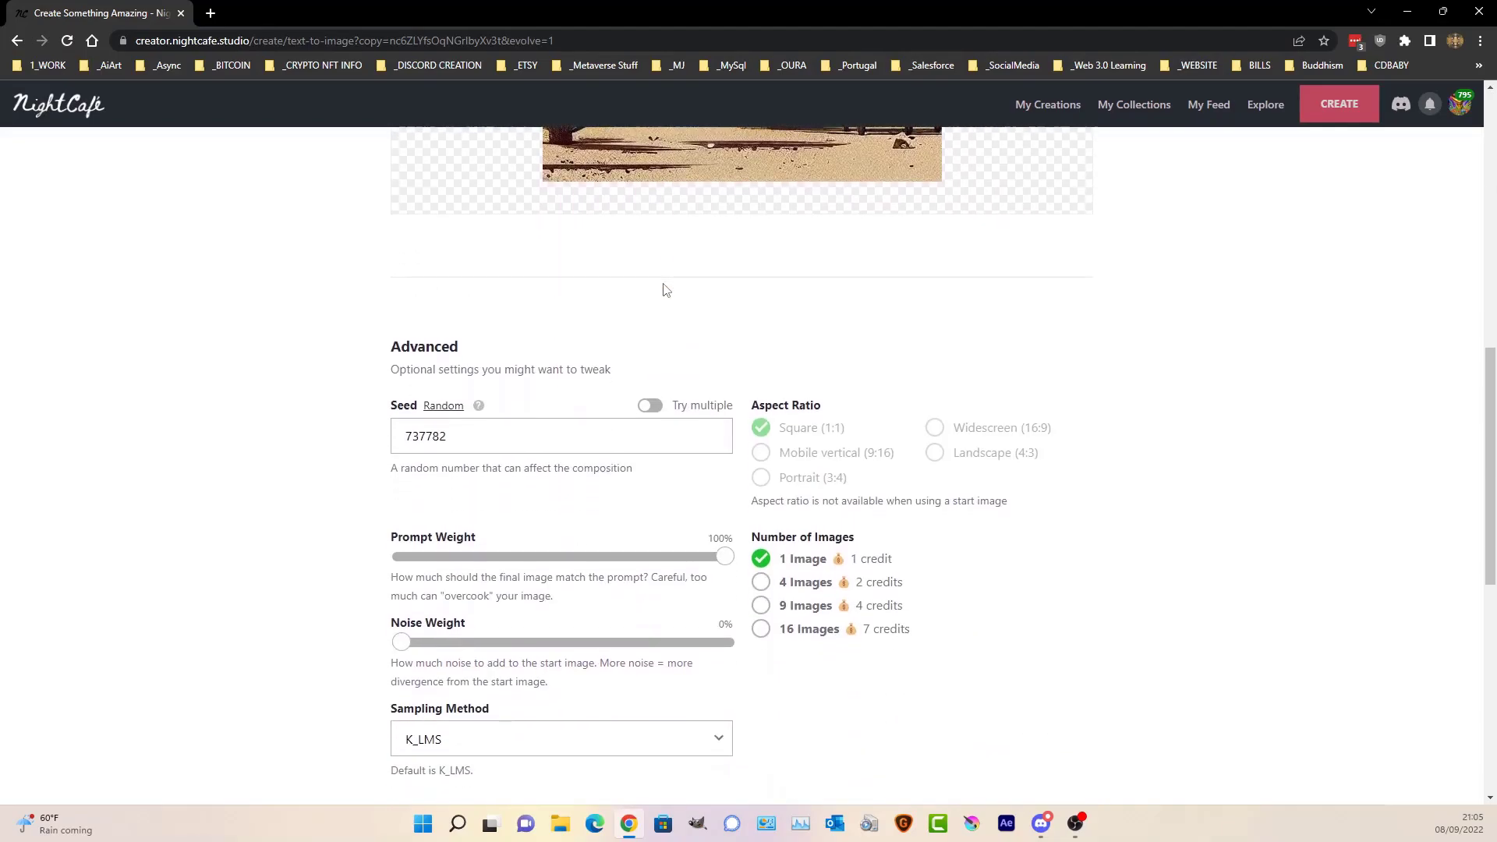
click(443, 406)
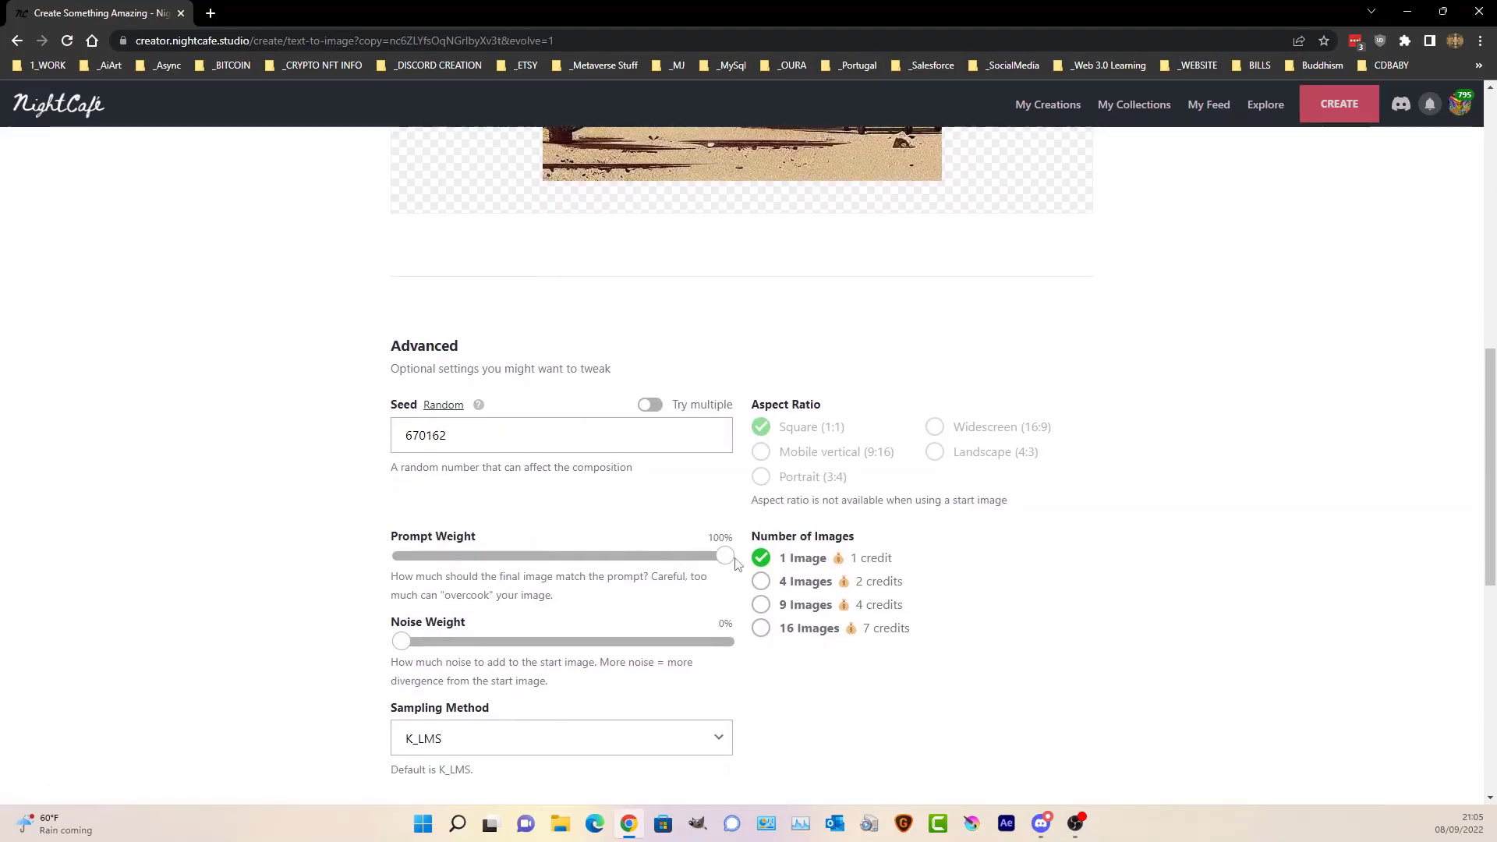
scroll(976, 404, up, 3)
scroll(976, 405, down, 3)
drag(406, 644, 494, 651)
drag(723, 556, 635, 575)
- Pick a sampling method, switch output to Low Res, and create for 2 credits
scroll(1234, 481, down, 2)
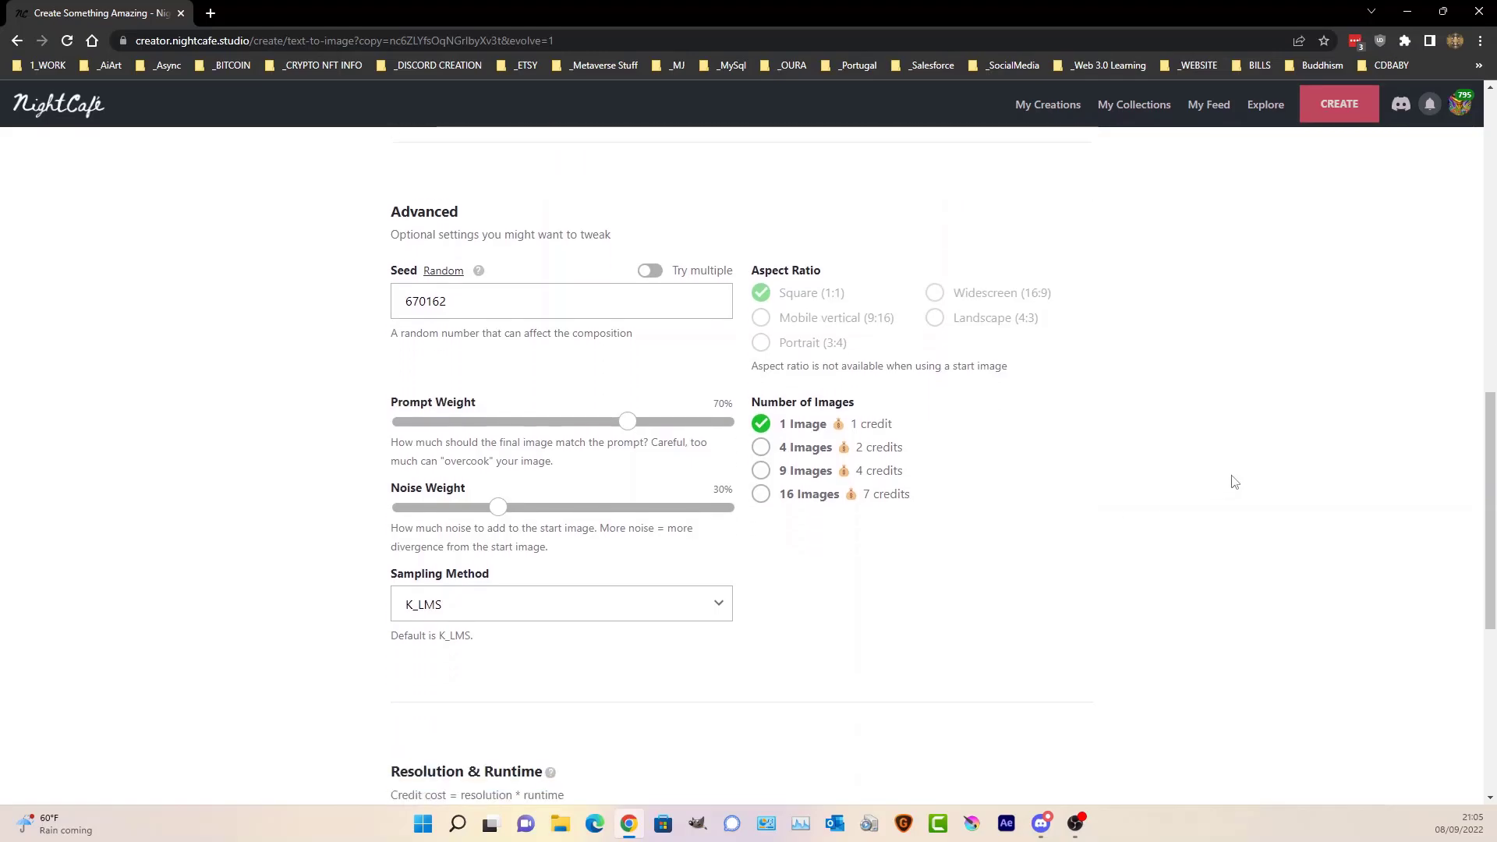
scroll(1234, 481, down, 1)
click(644, 503)
click(581, 544)
scroll(933, 475, down, 5)
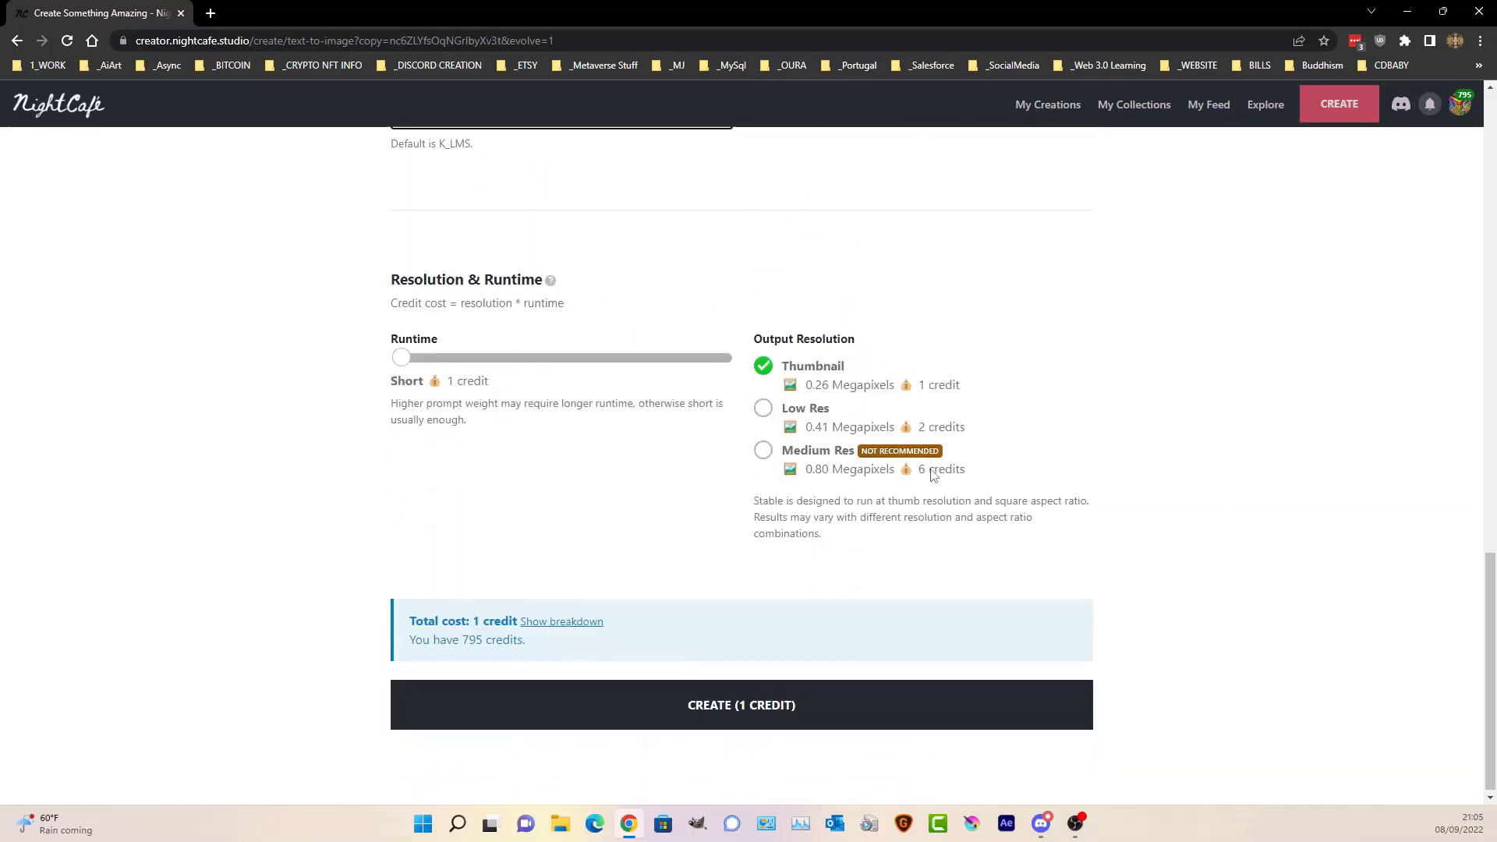
click(764, 407)
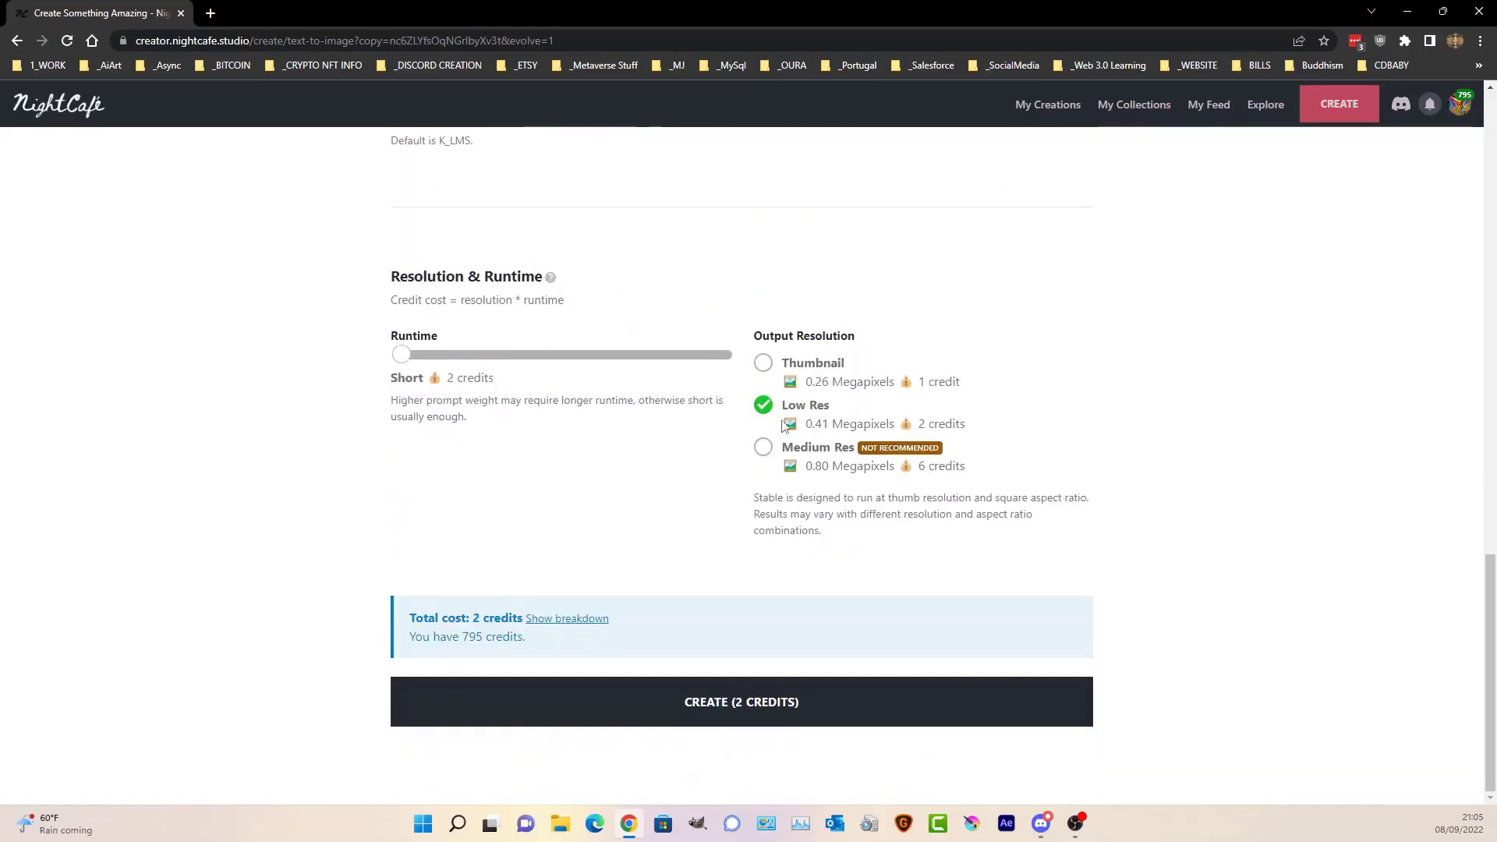
click(741, 715)
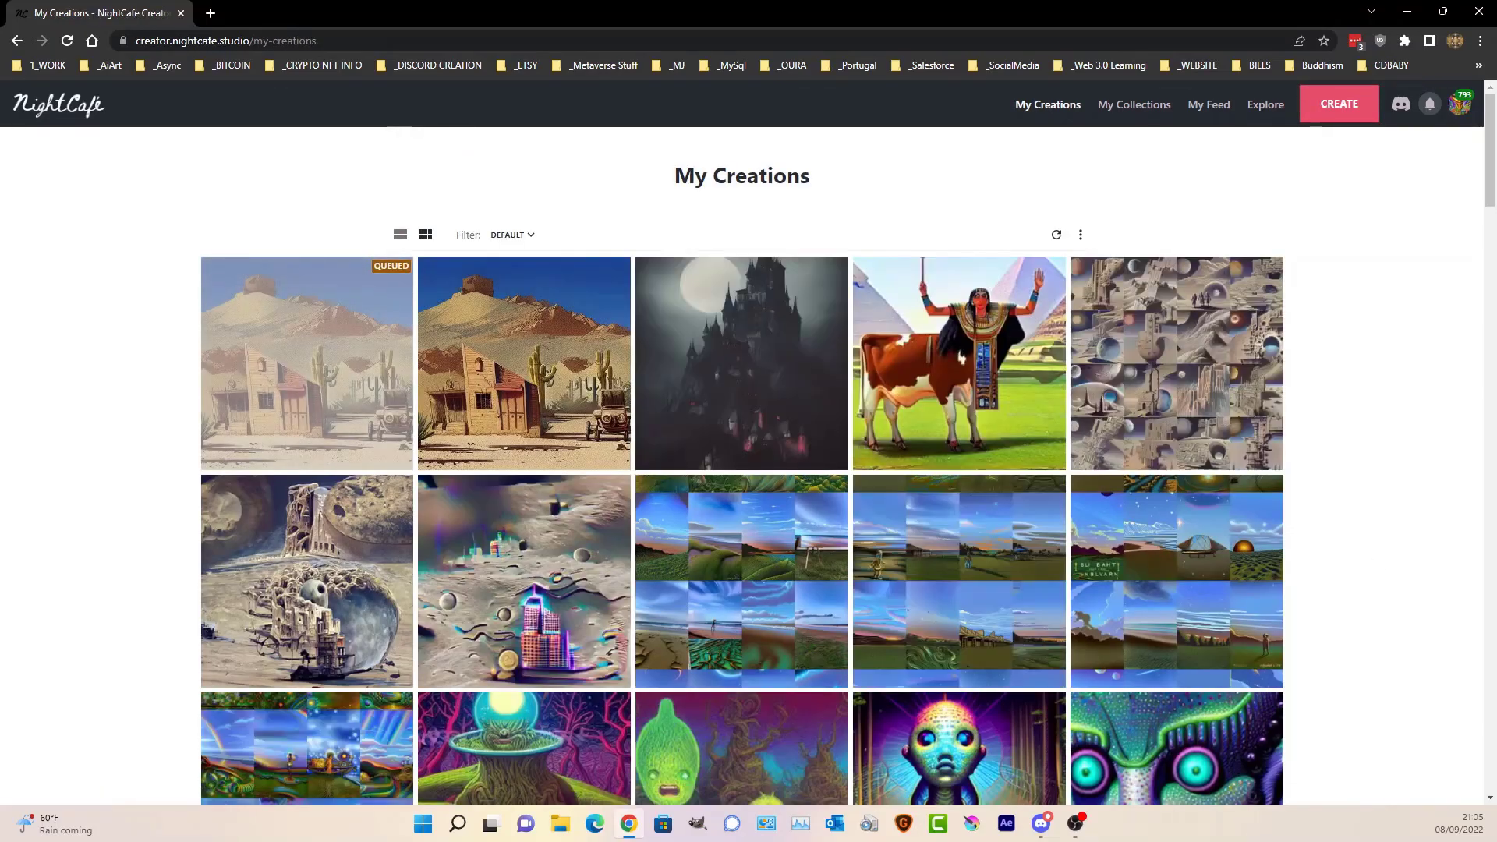
- Review the finished charcoal ghost town creation, then return to choosing a creation method
click(287, 325)
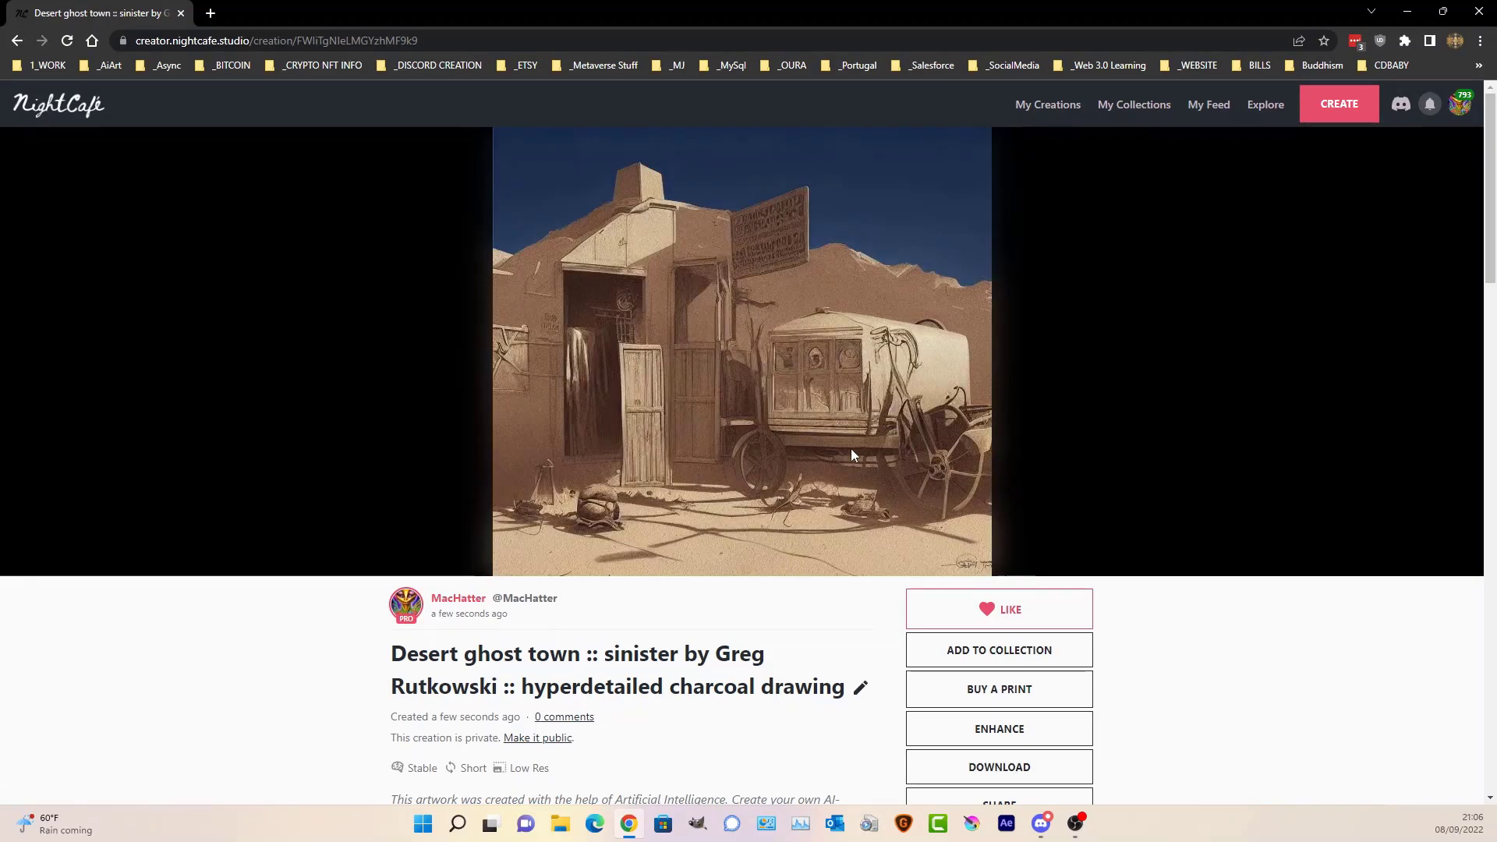
scroll(853, 466, down, 3)
scroll(854, 454, up, 3)
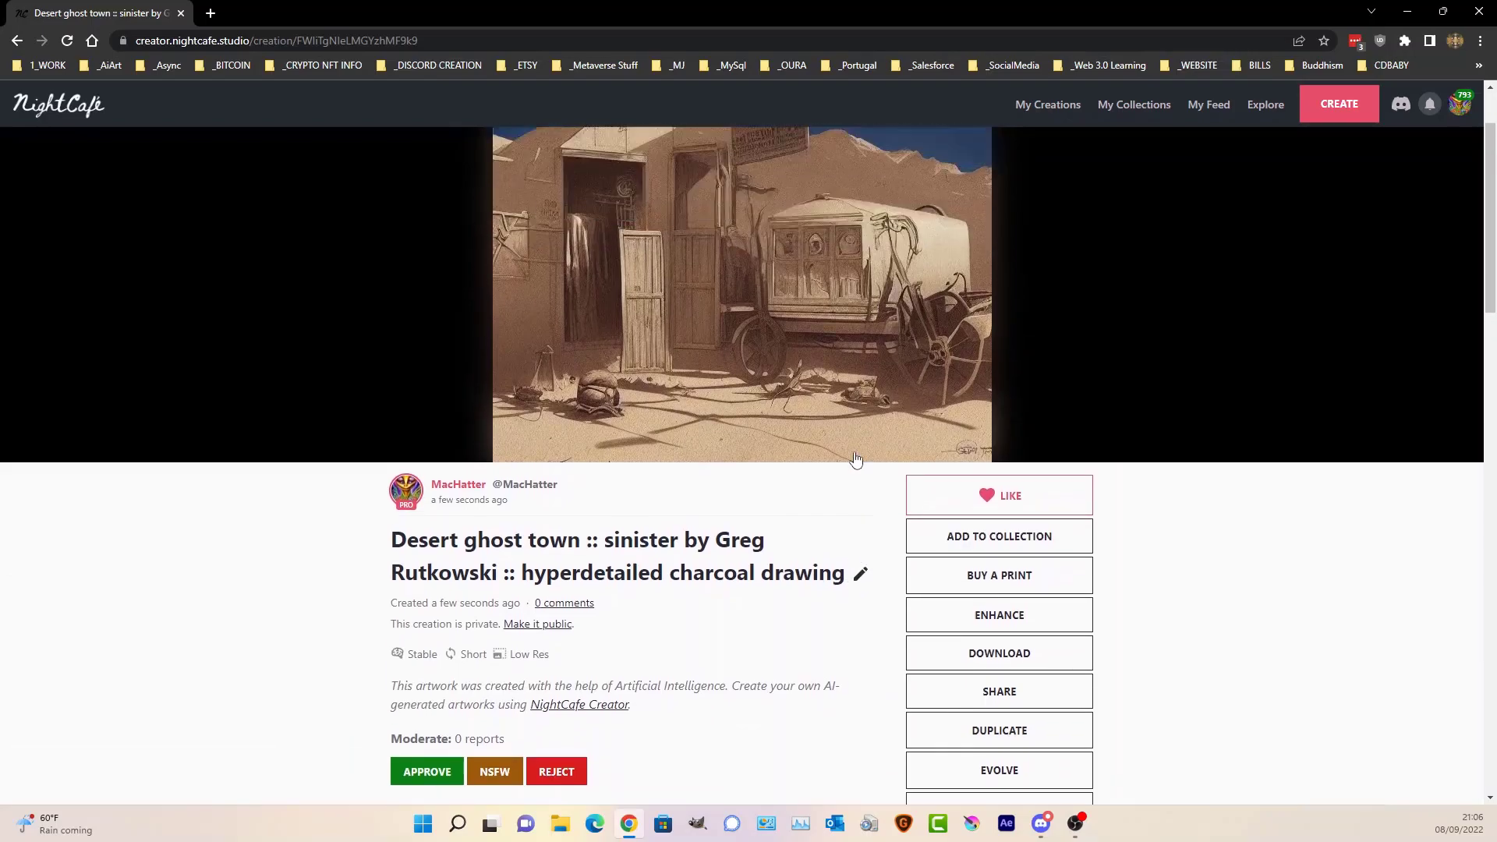
scroll(857, 476, down, 3)
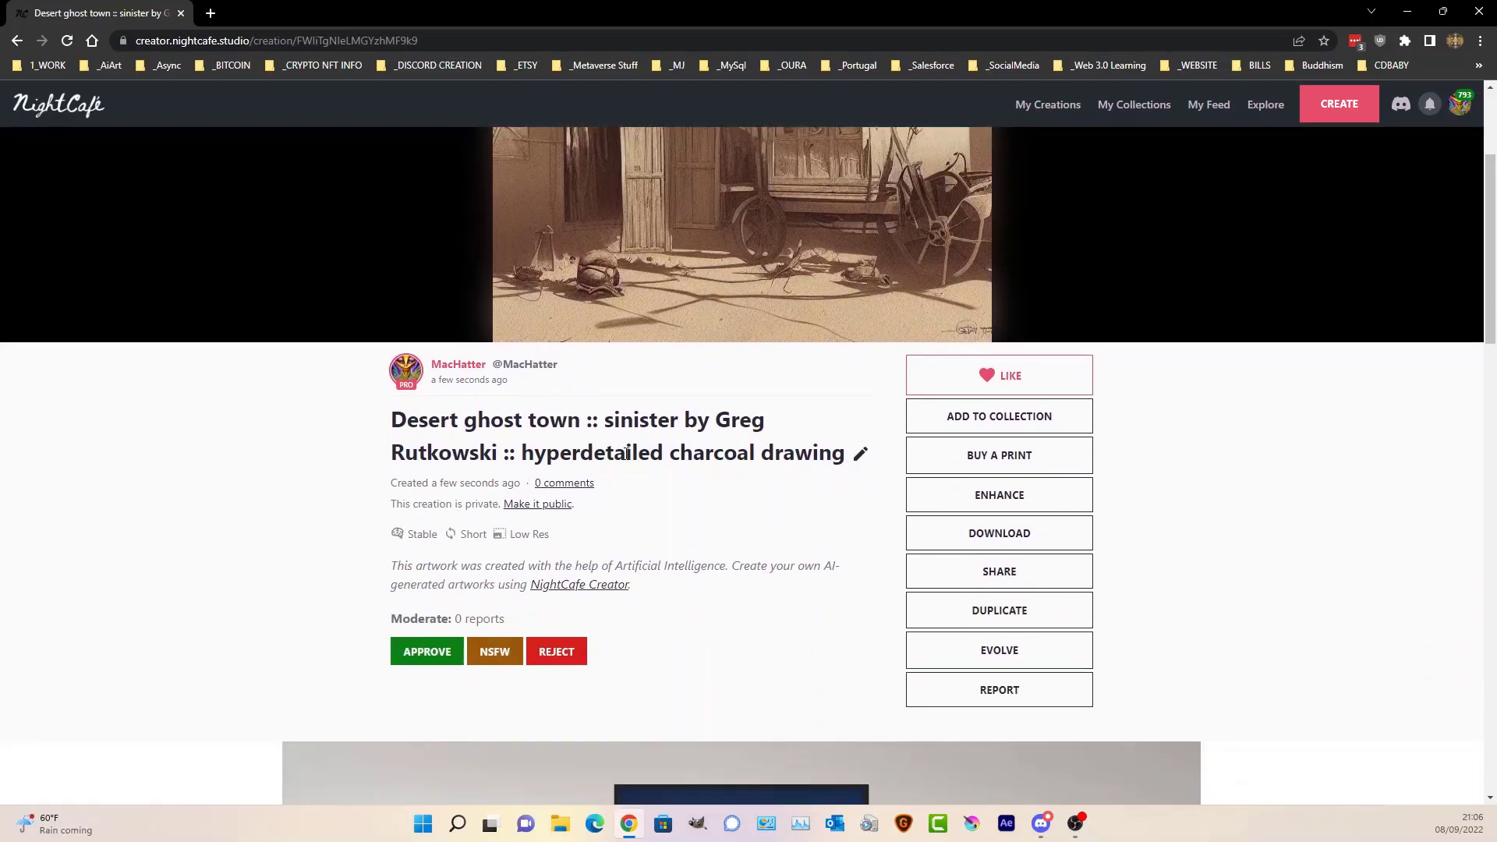
scroll(626, 453, up, 3)
click(1348, 111)
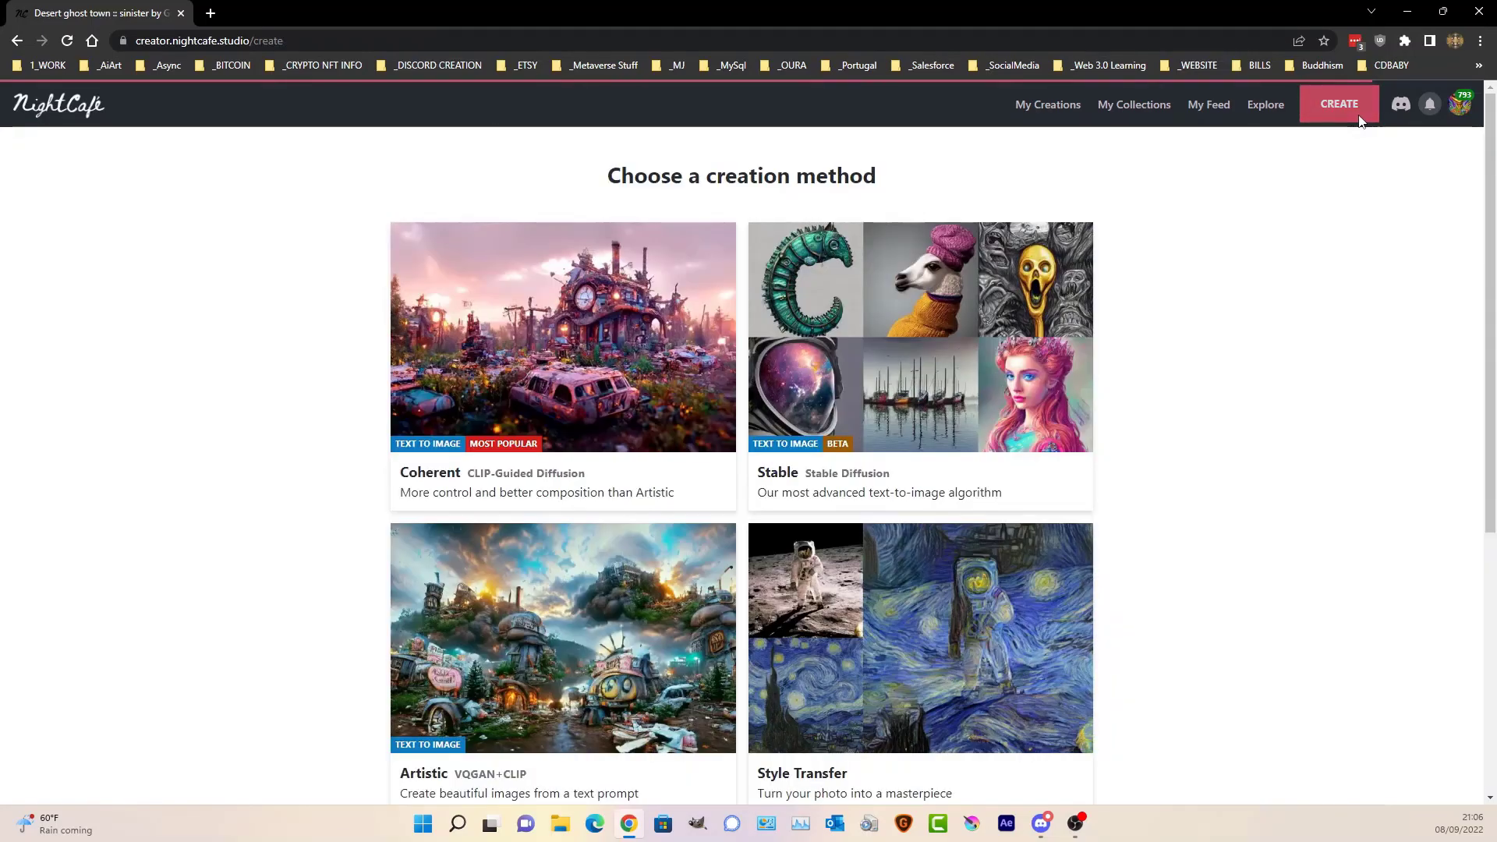
- Start a Stable creation and set the face-painted character portrait from Library as start image
click(946, 275)
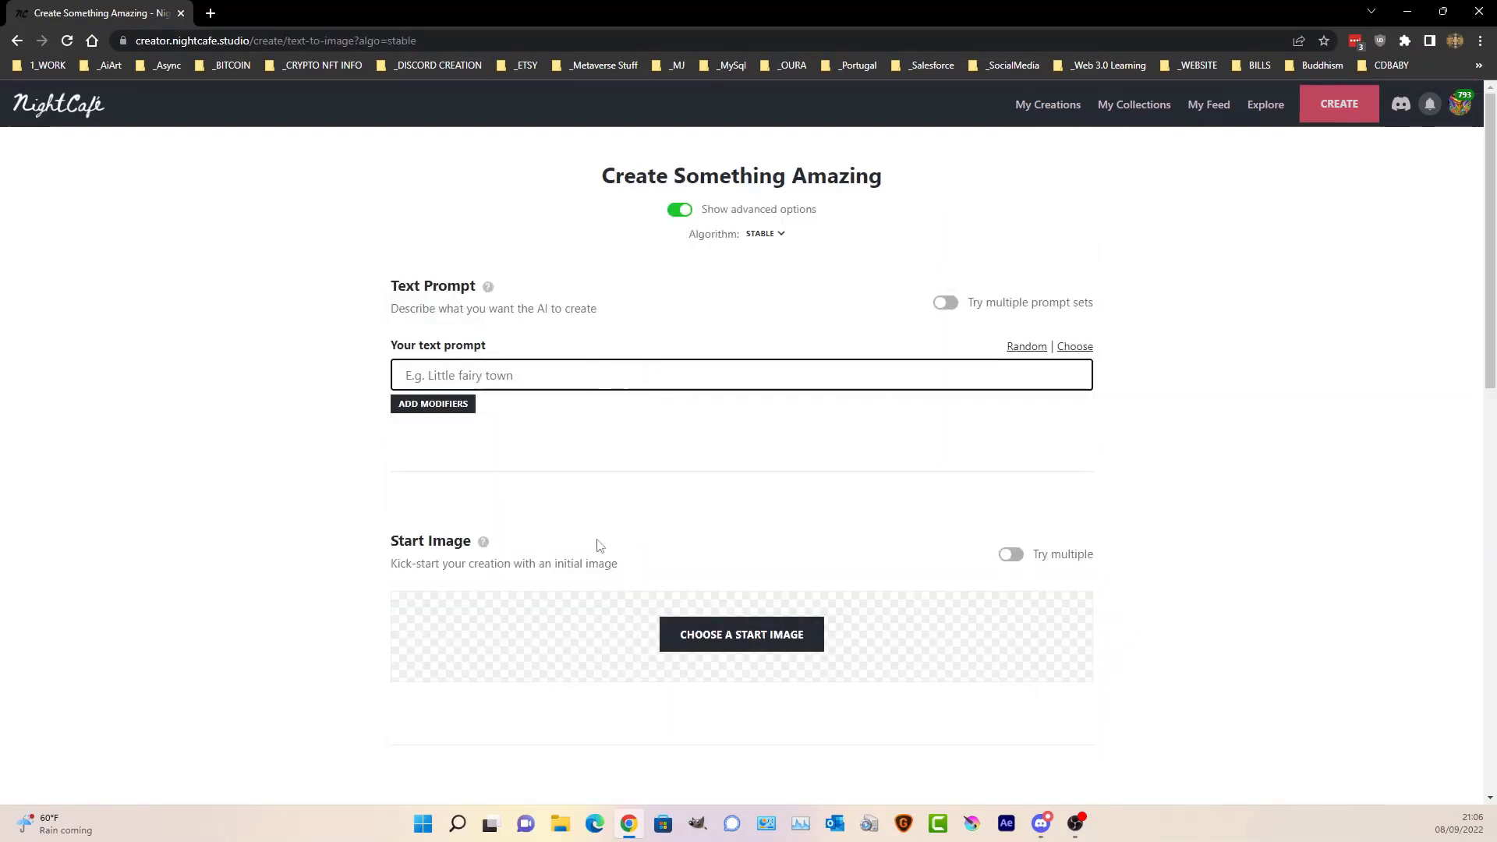
click(782, 645)
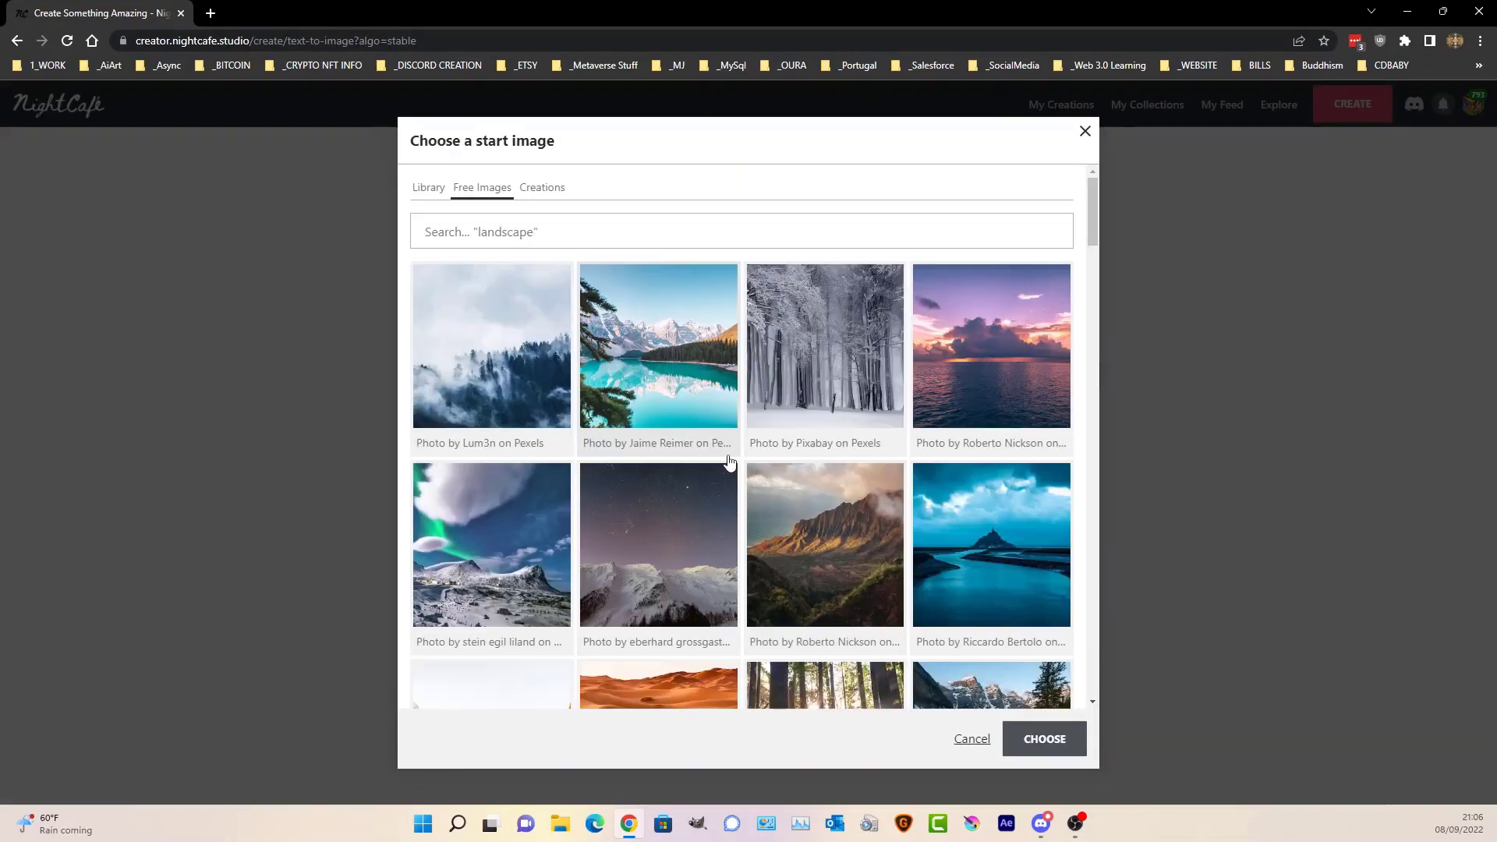
scroll(729, 464, down, 1)
scroll(729, 466, up, 1)
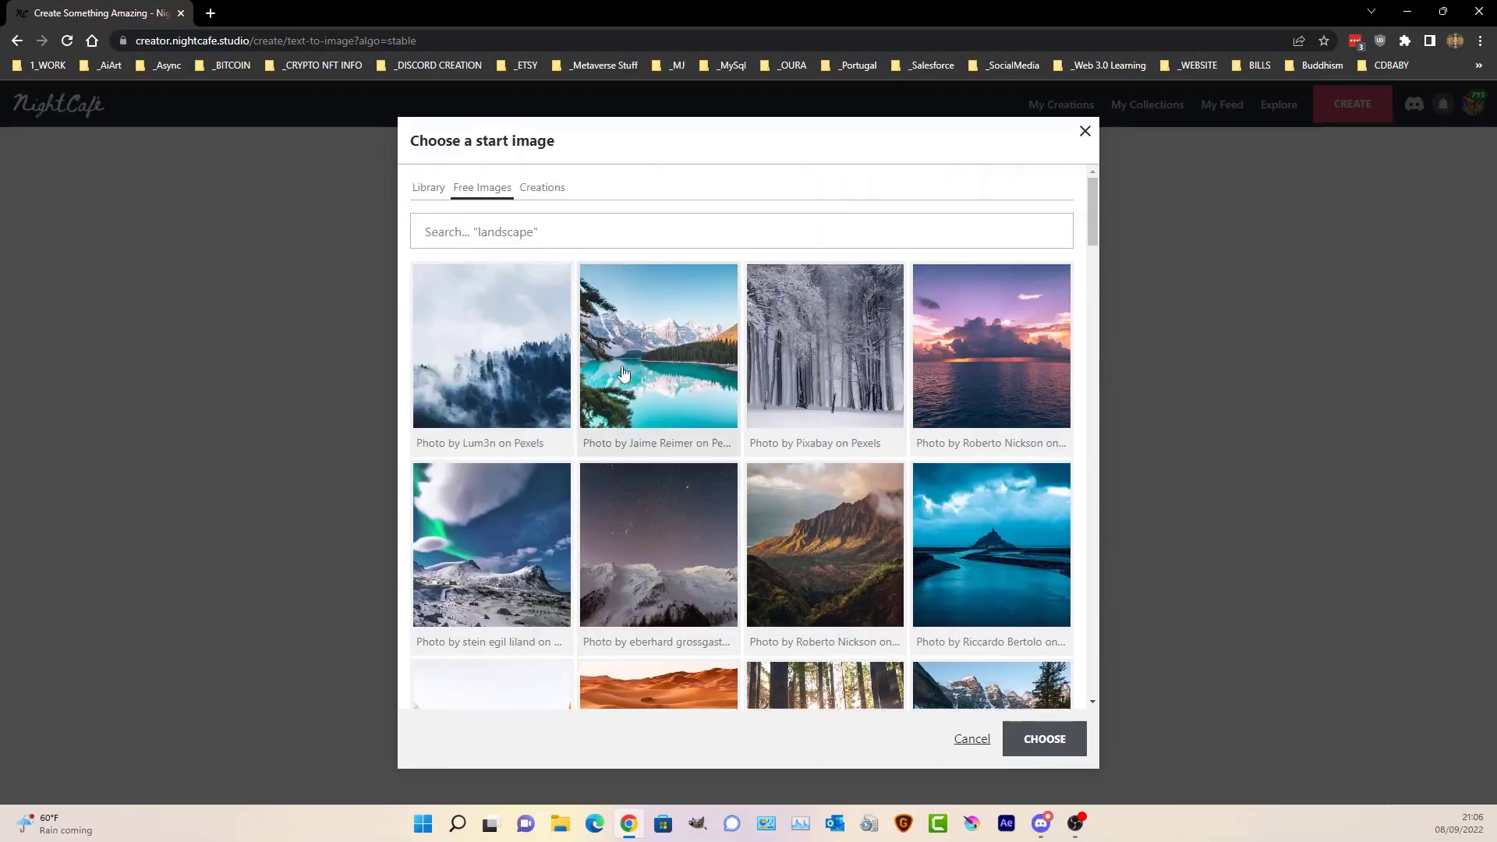
click(425, 188)
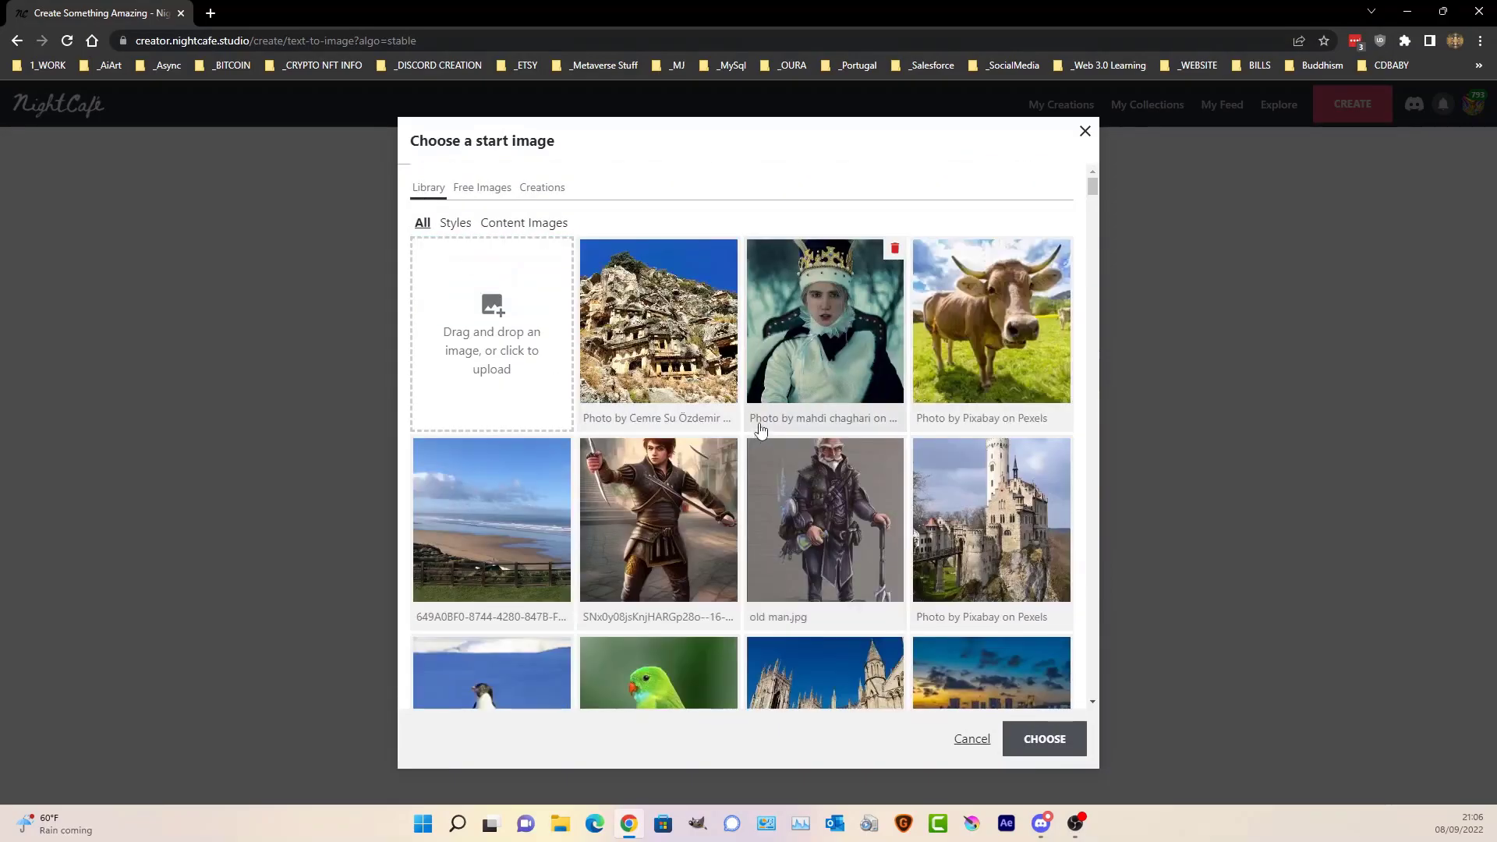
scroll(761, 429, down, 10)
click(662, 437)
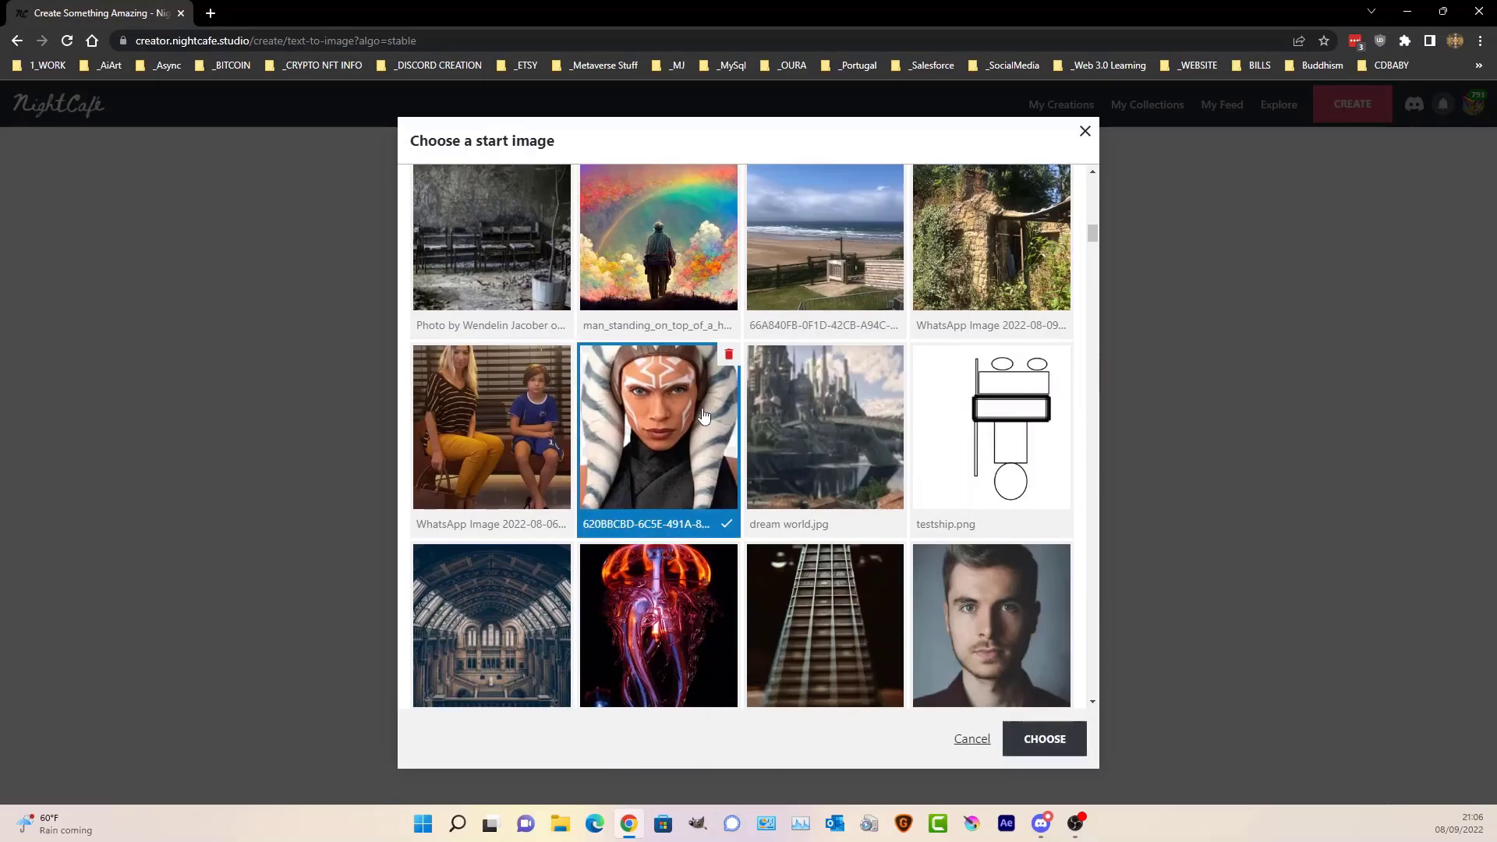
click(1016, 741)
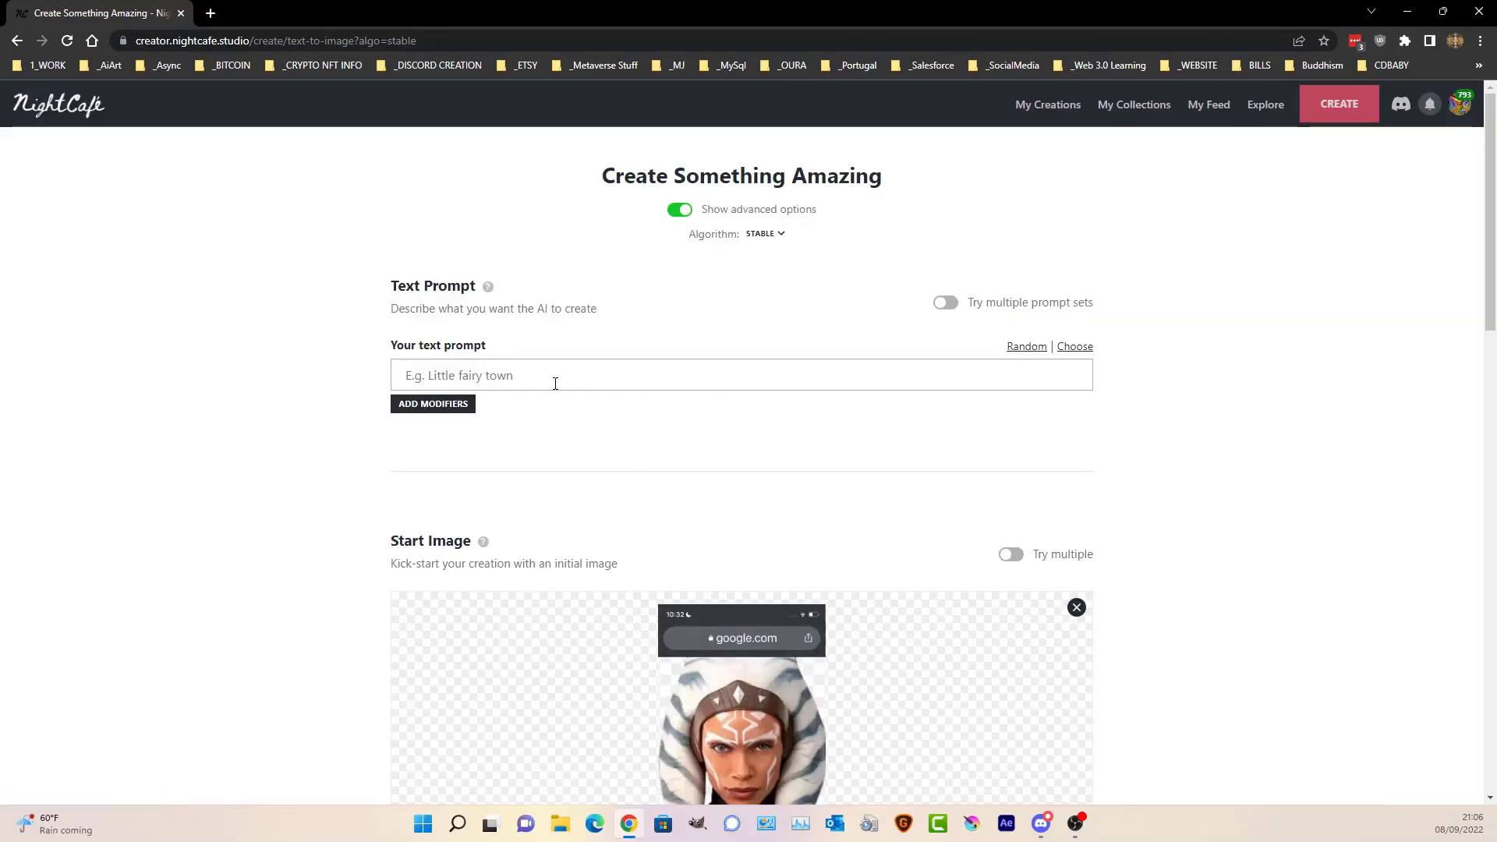
- Remove the character portrait and use the man's selfie photo from Library instead
scroll(1196, 381, down, 2)
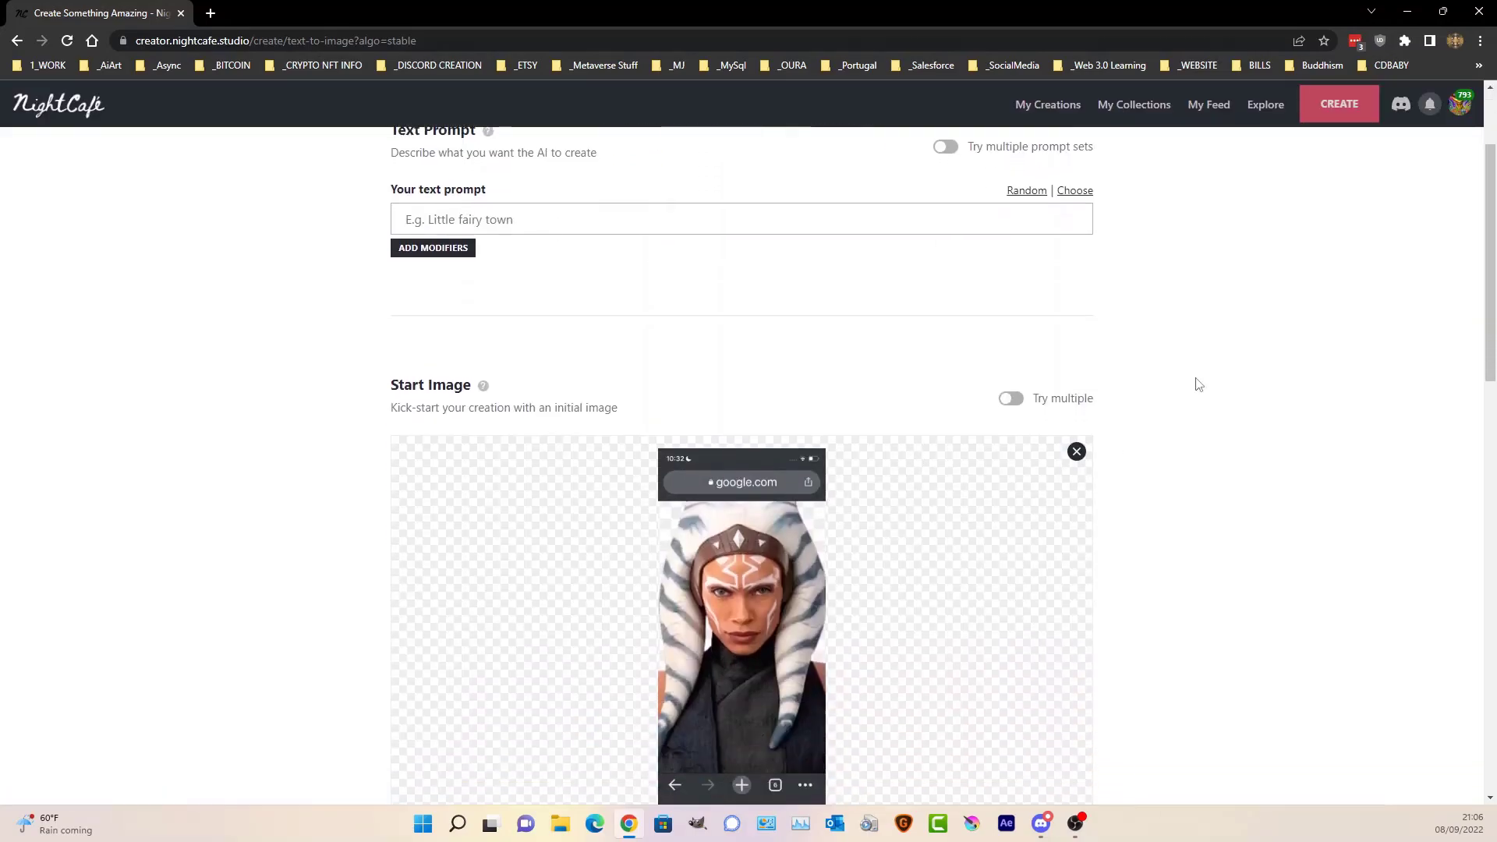
click(1075, 458)
click(742, 478)
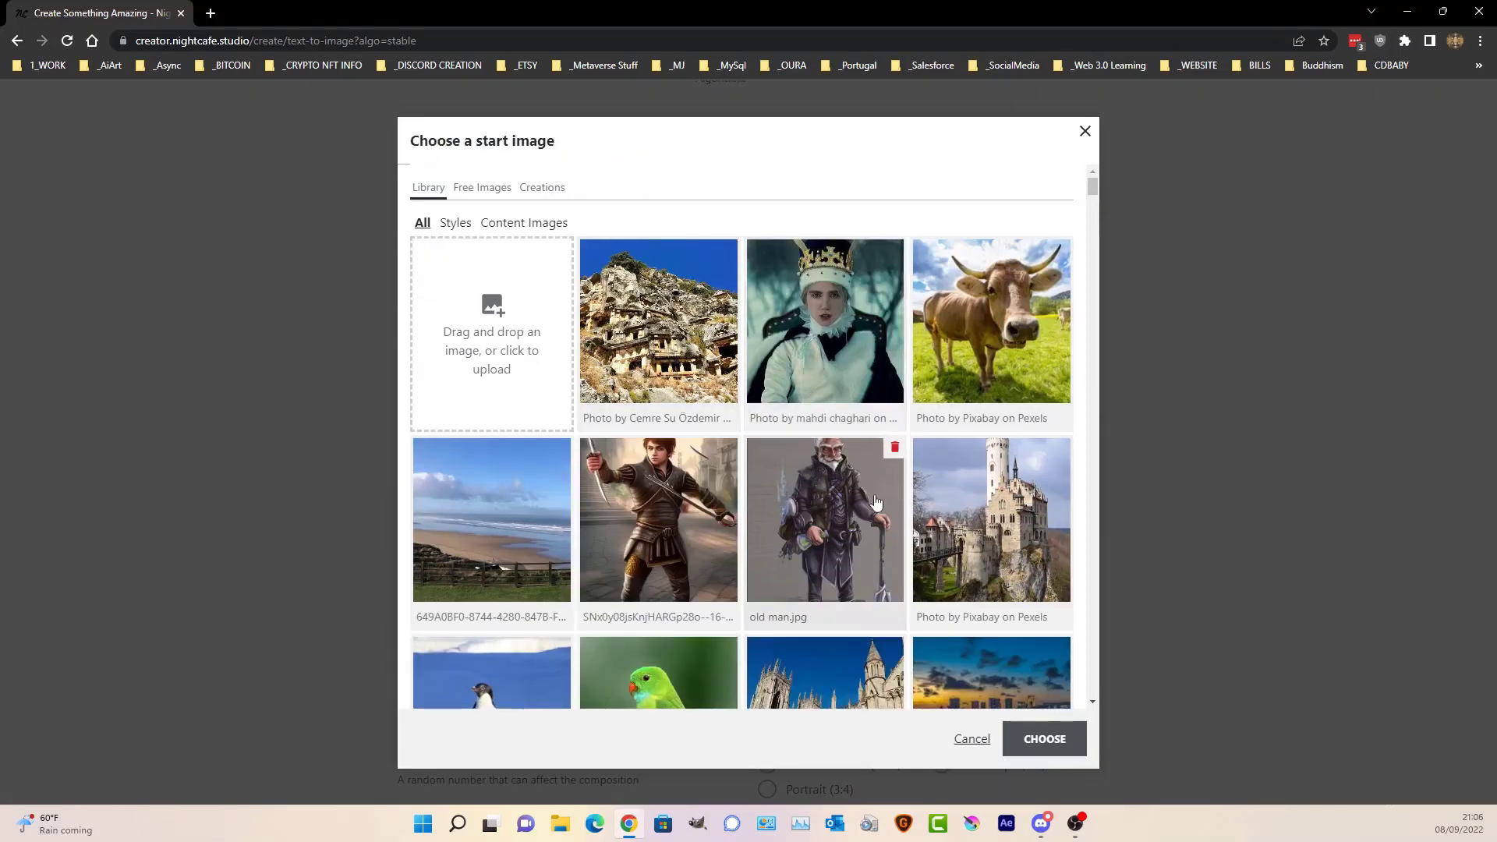
scroll(926, 472, down, 5)
scroll(928, 468, down, 10)
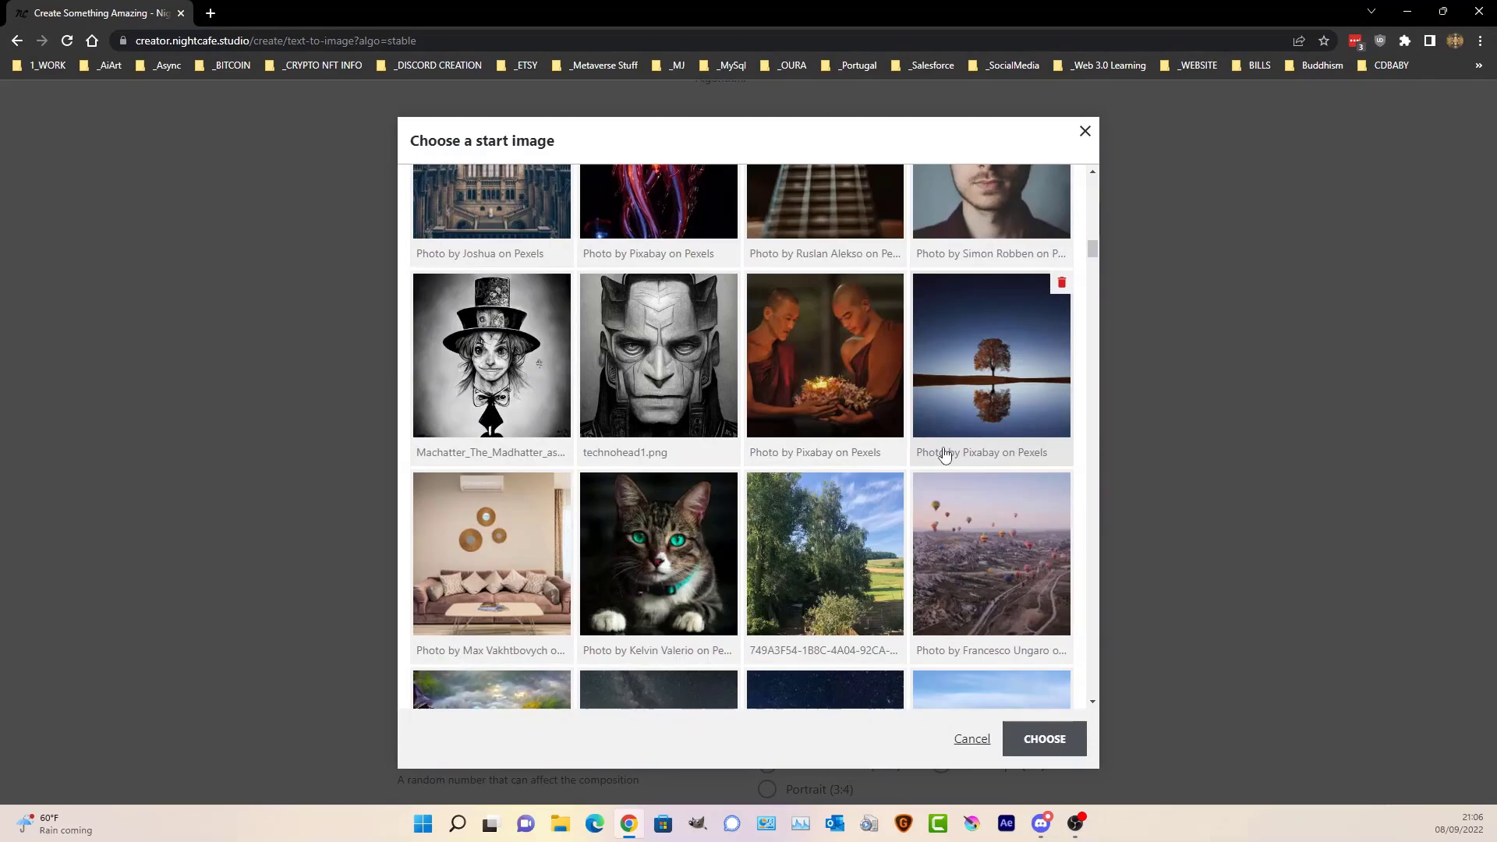
scroll(945, 454, down, 5)
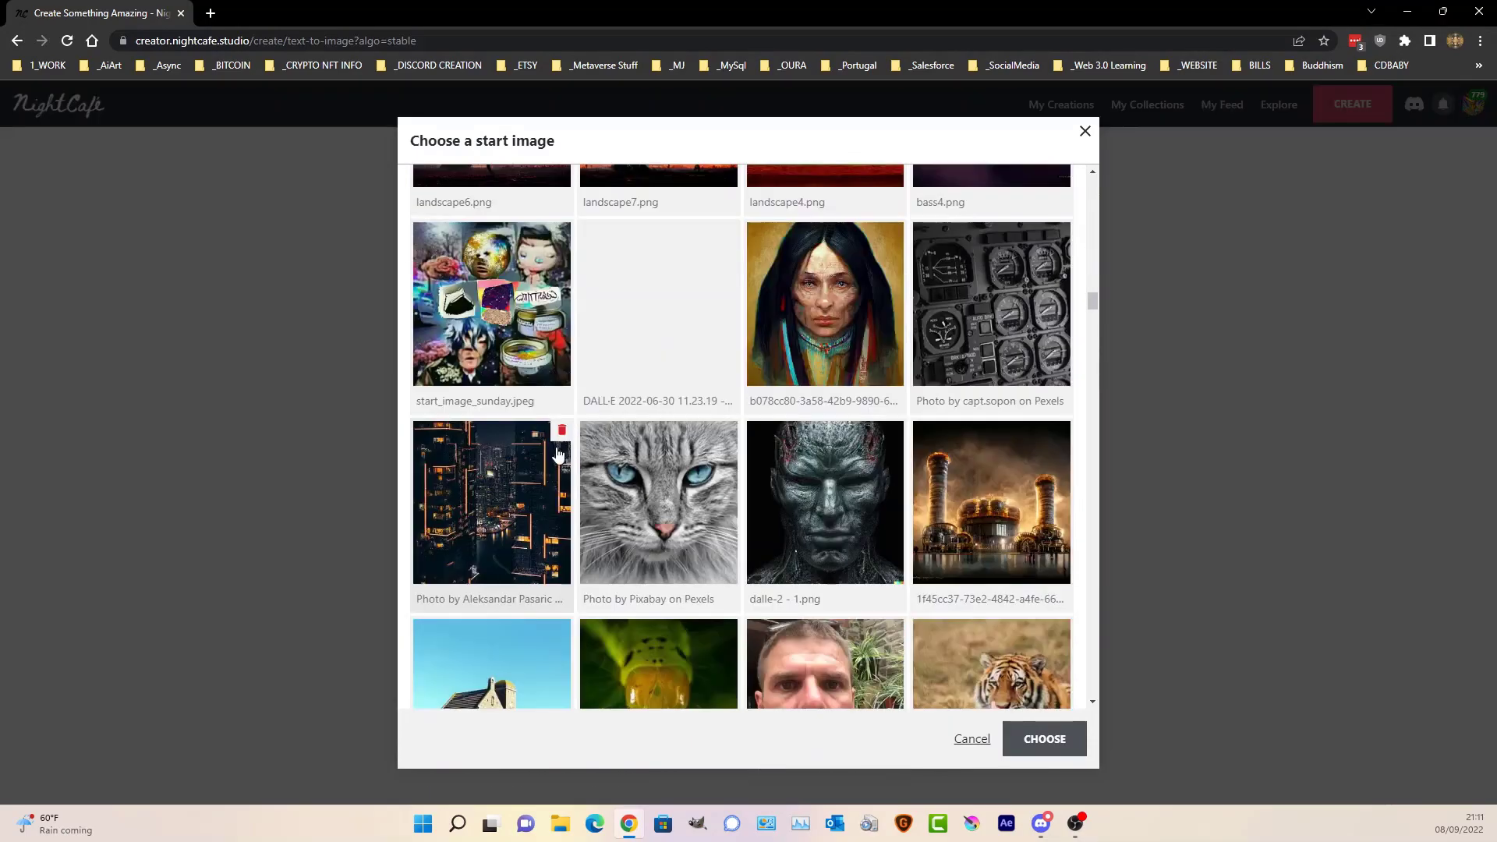
scroll(558, 455, down, 5)
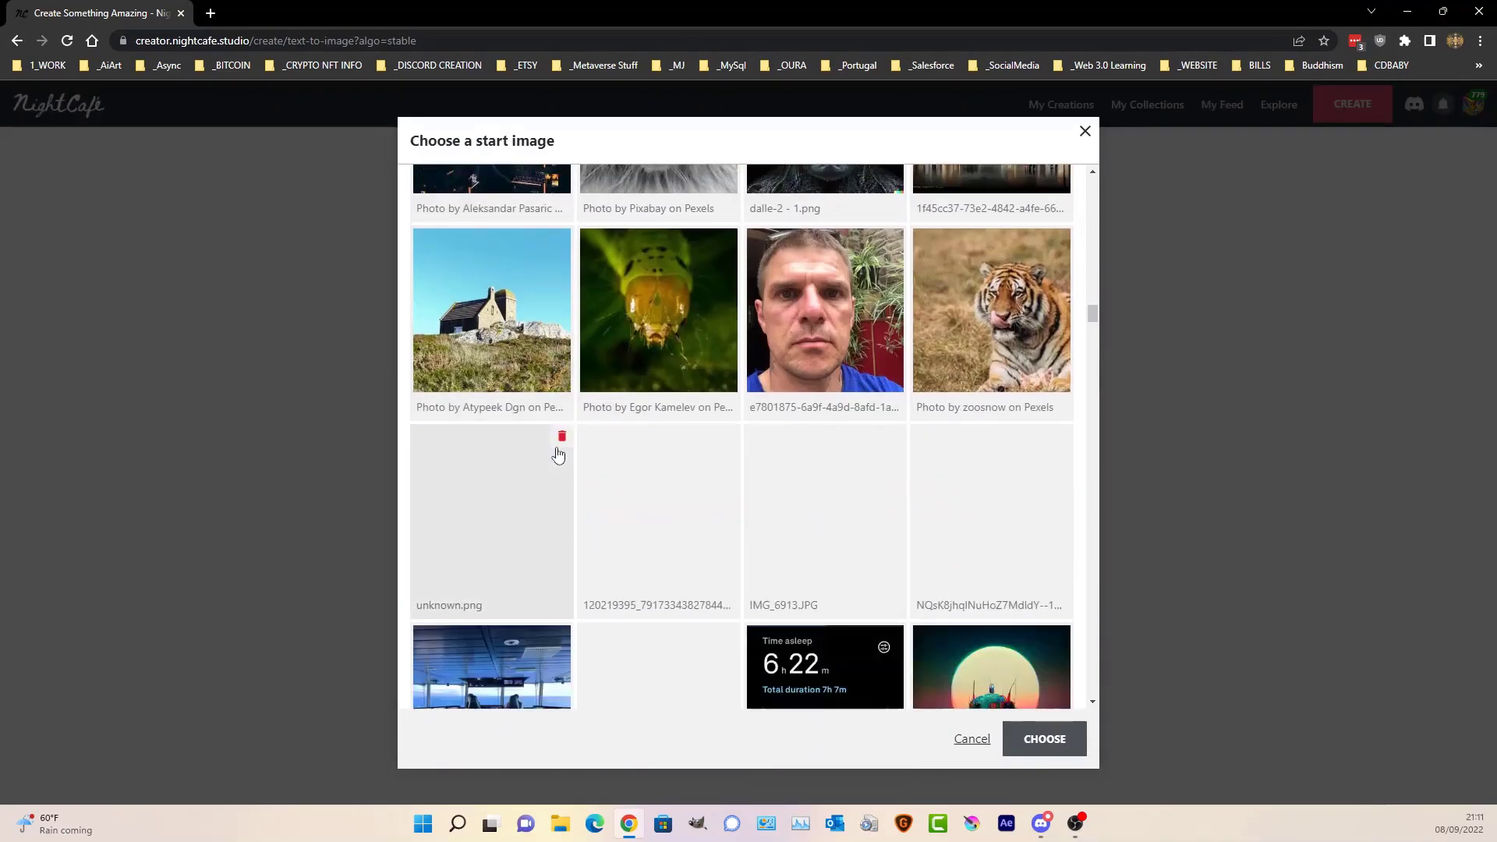
click(887, 349)
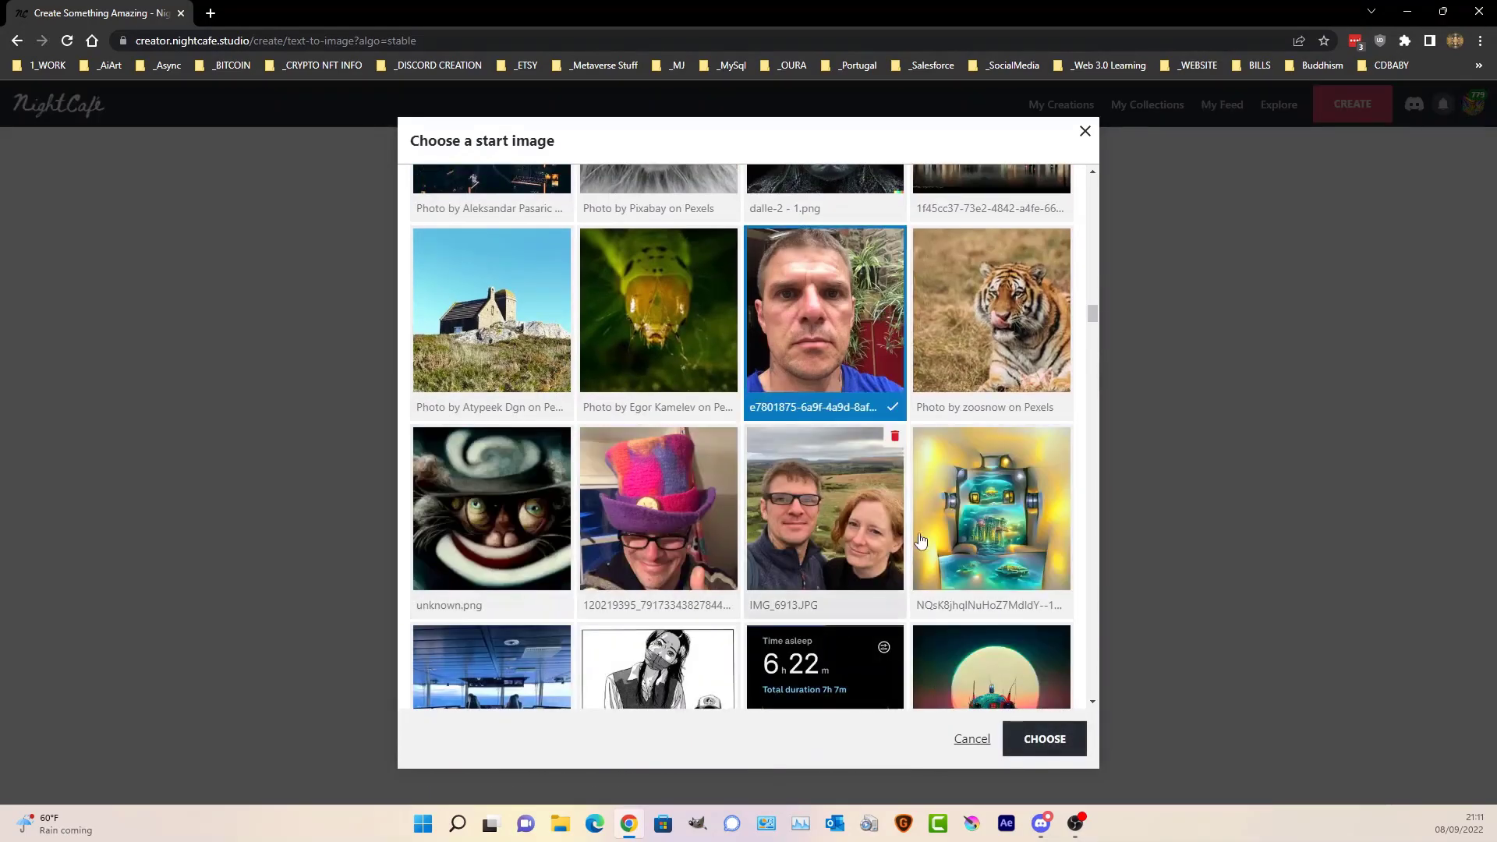
click(1045, 741)
- Enter the prompt 'A symmetrical face looking grumpy :: Blue t-shirt :: background is a nebula::'
scroll(825, 540, down, 2)
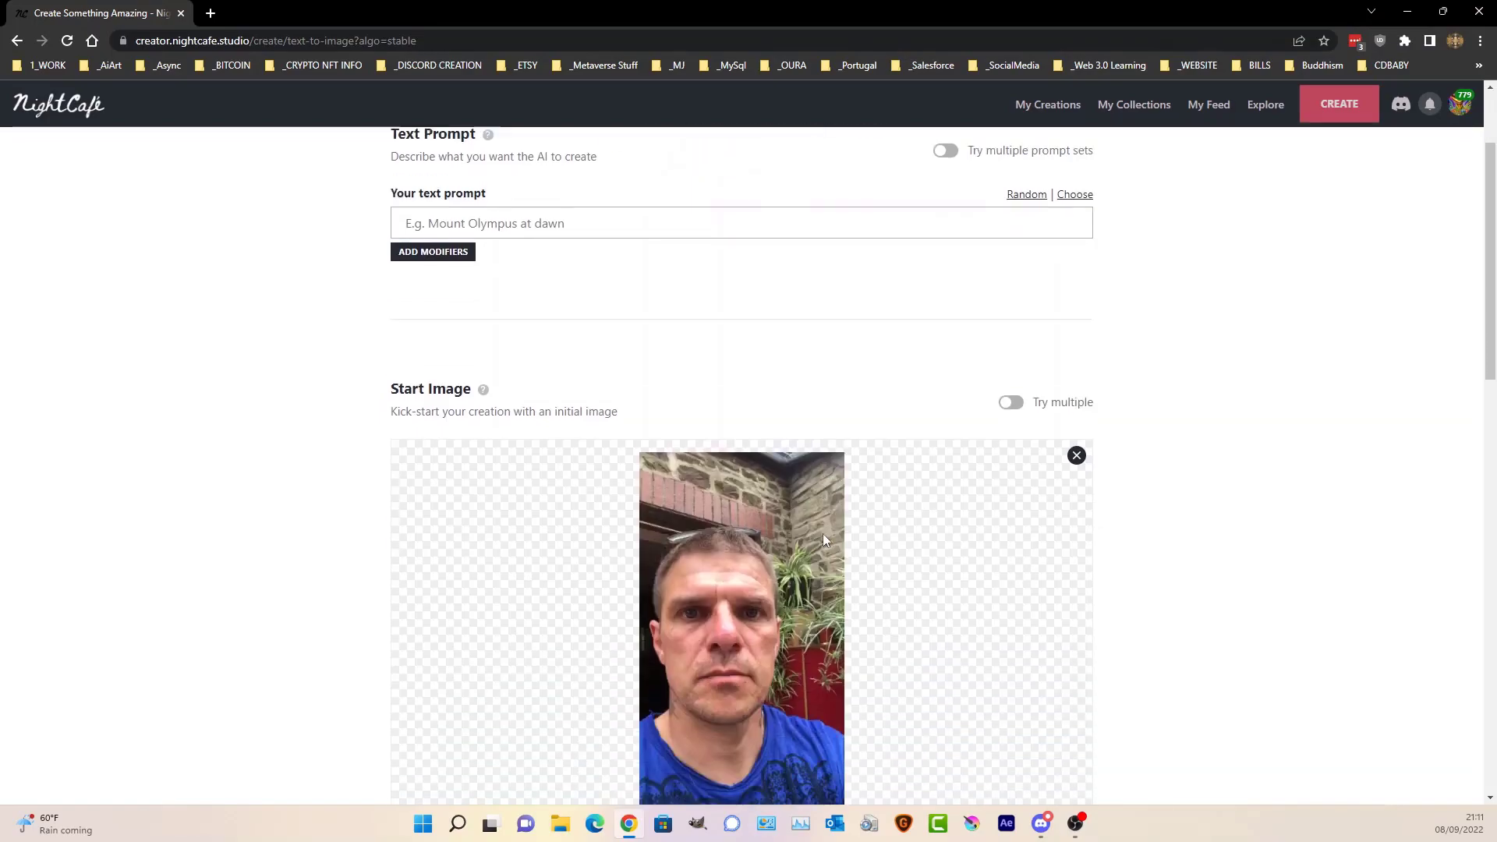
scroll(824, 538, down, 1)
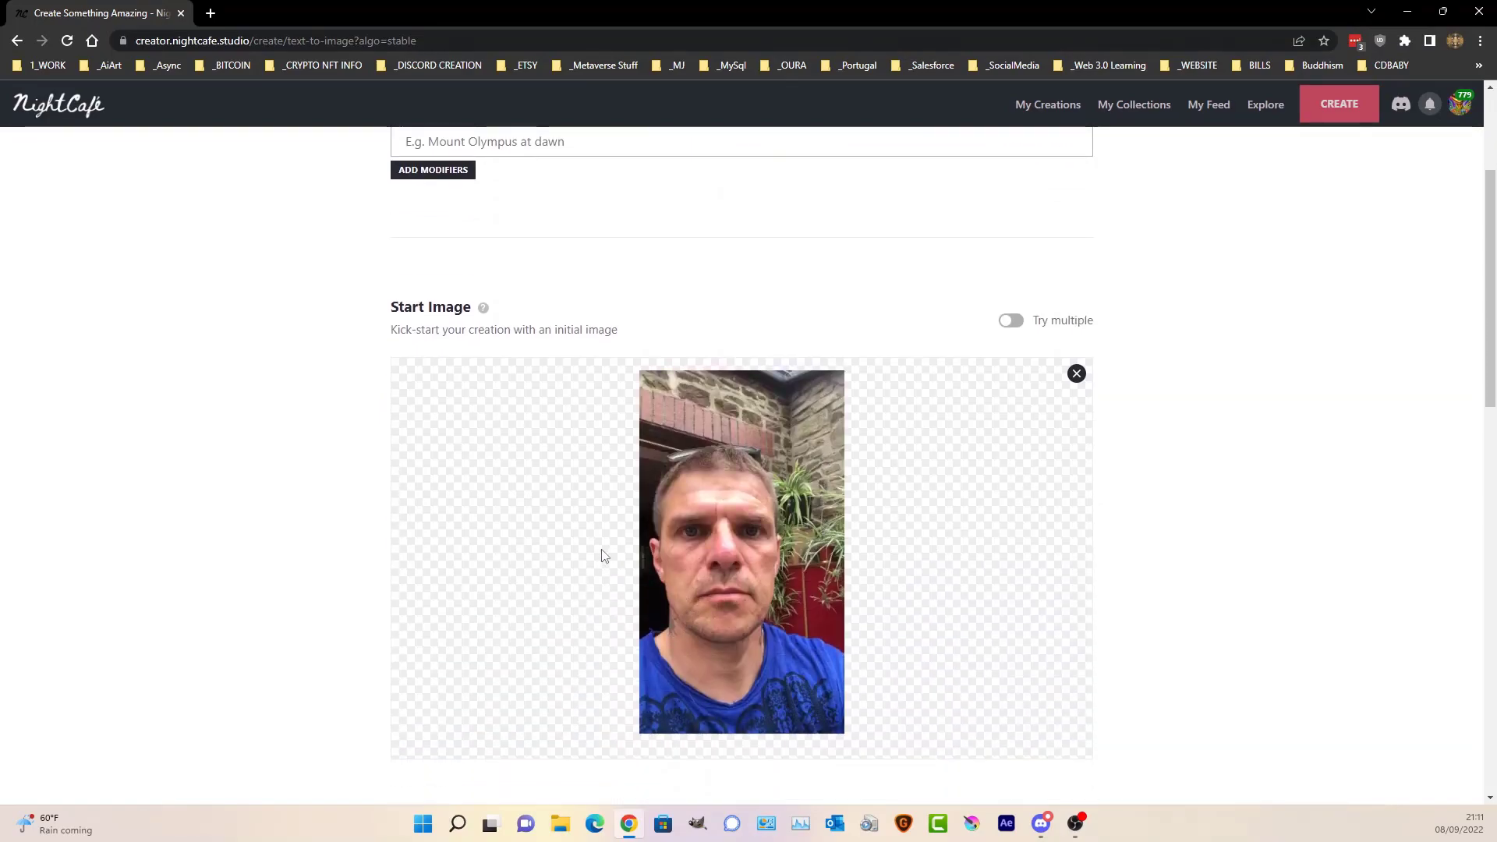
scroll(507, 258, up, 3)
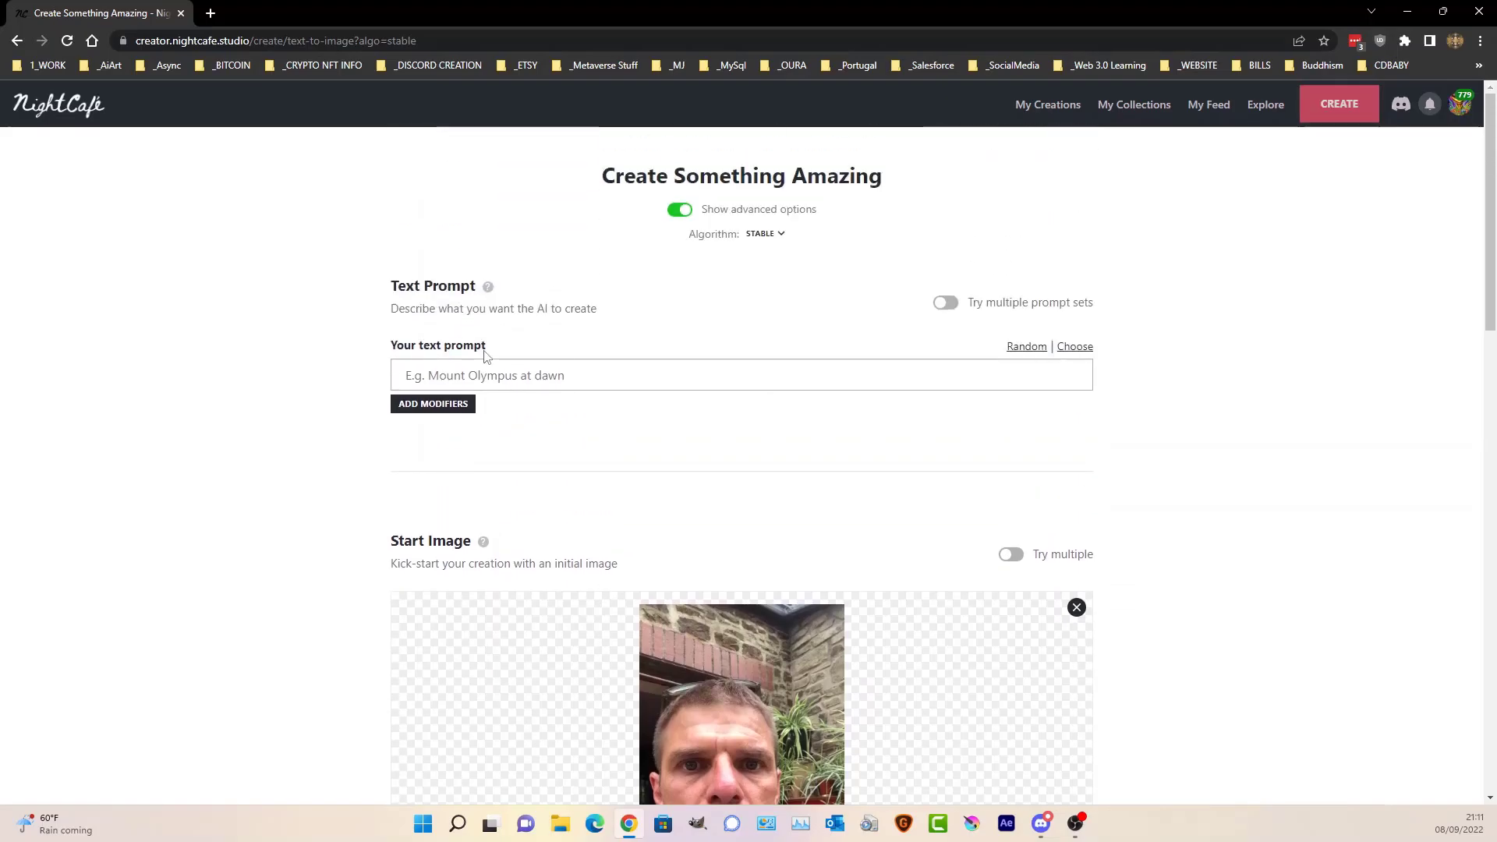
click(487, 375)
scroll(487, 372, down, 2)
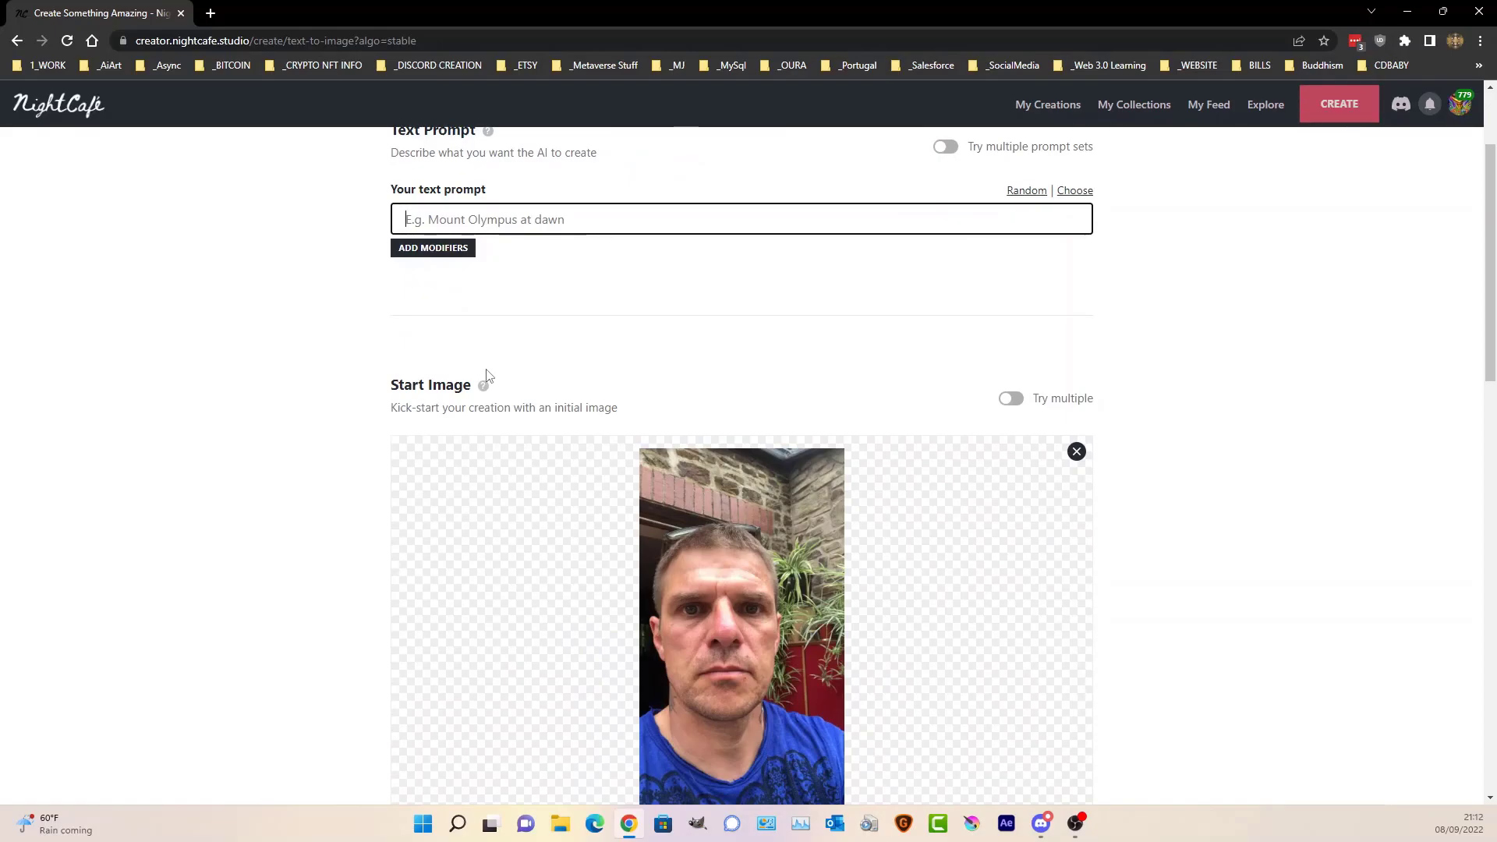
text(A m)
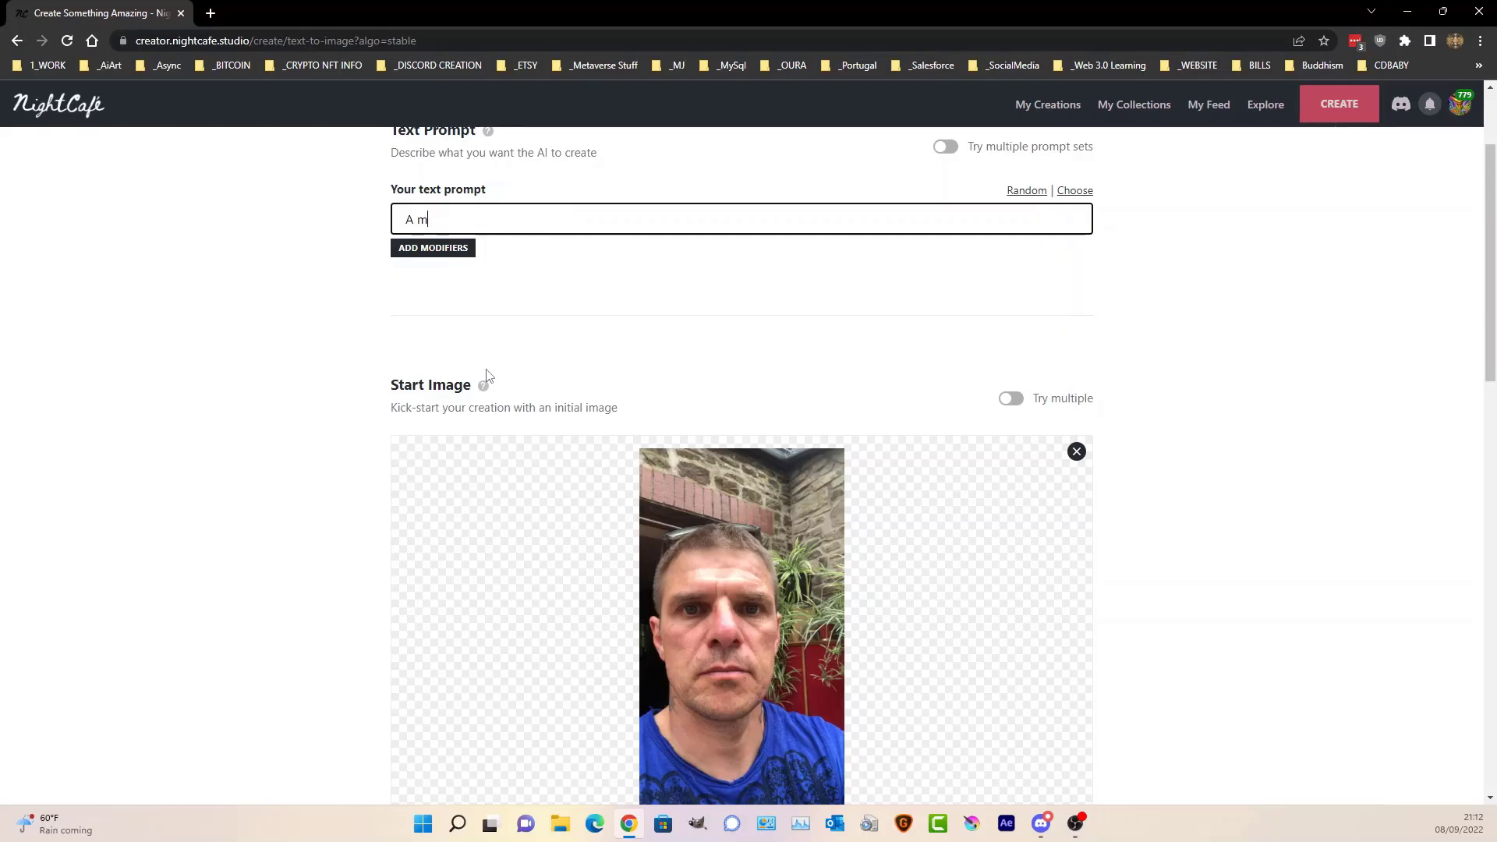
key(BackSpace)
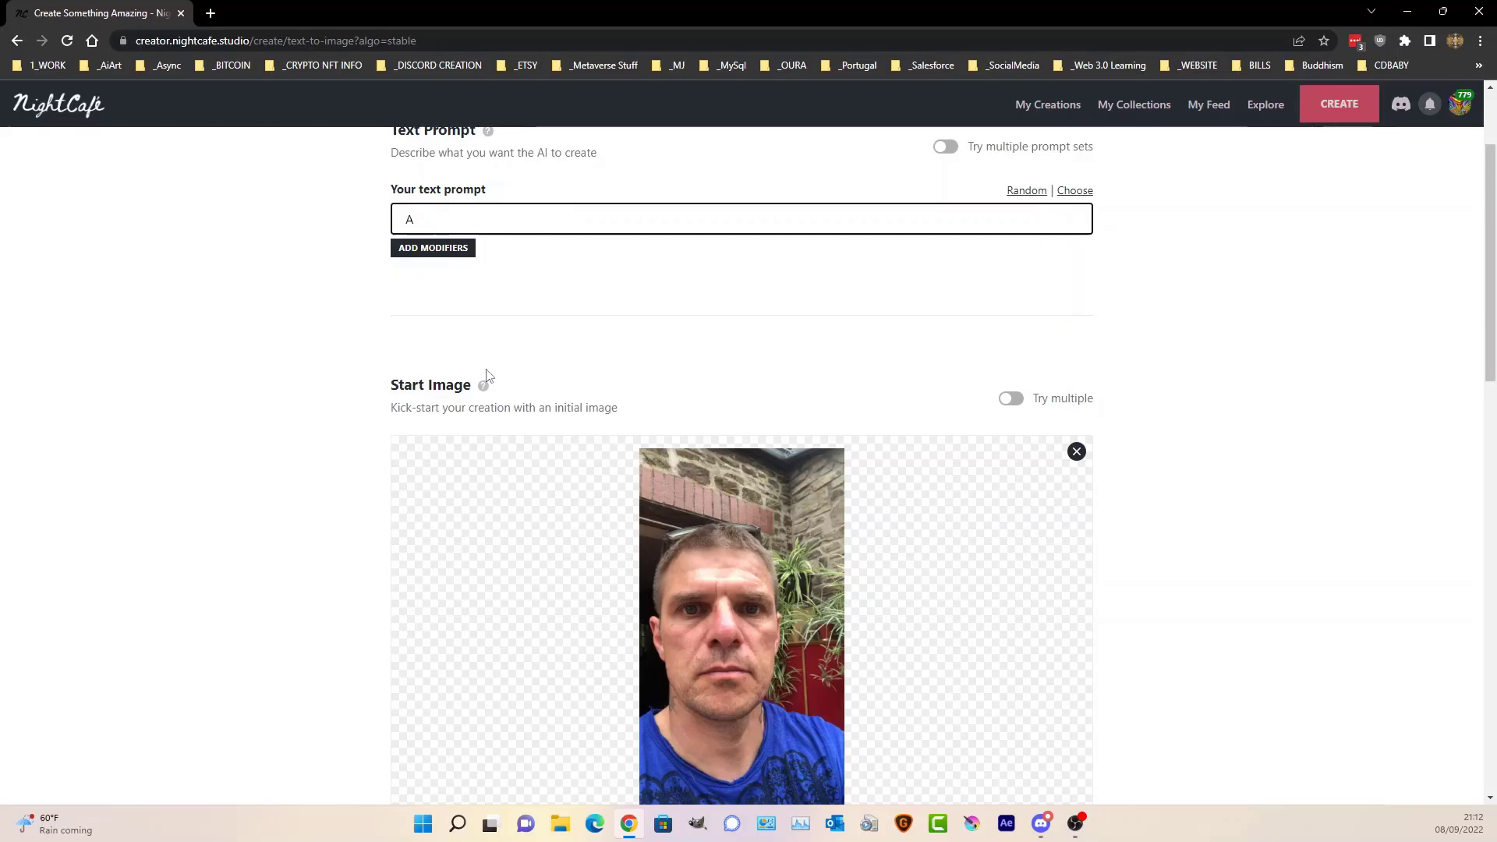
text(symmetri)
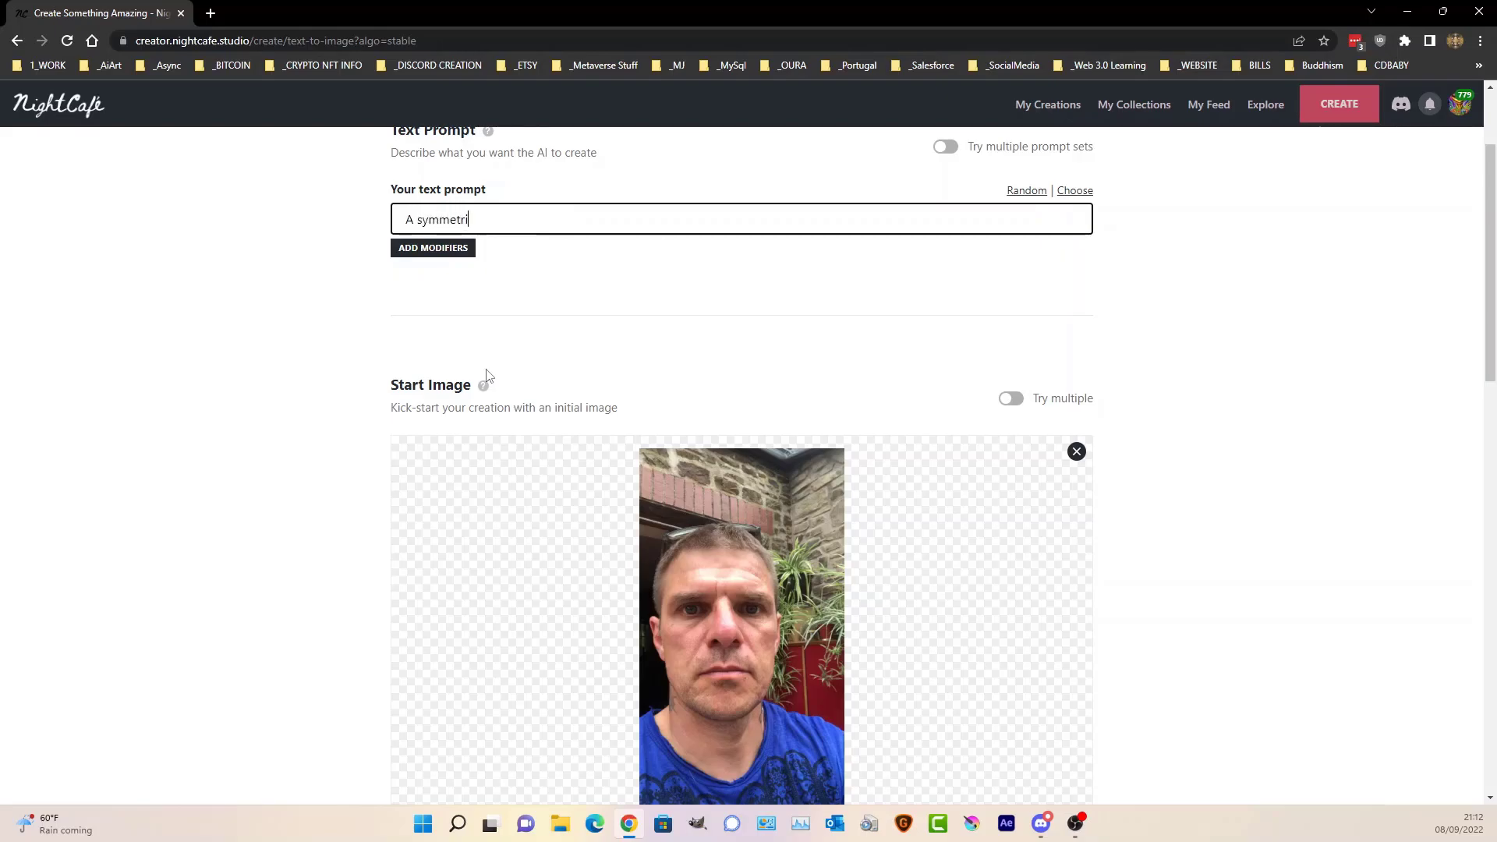
text(cal face)
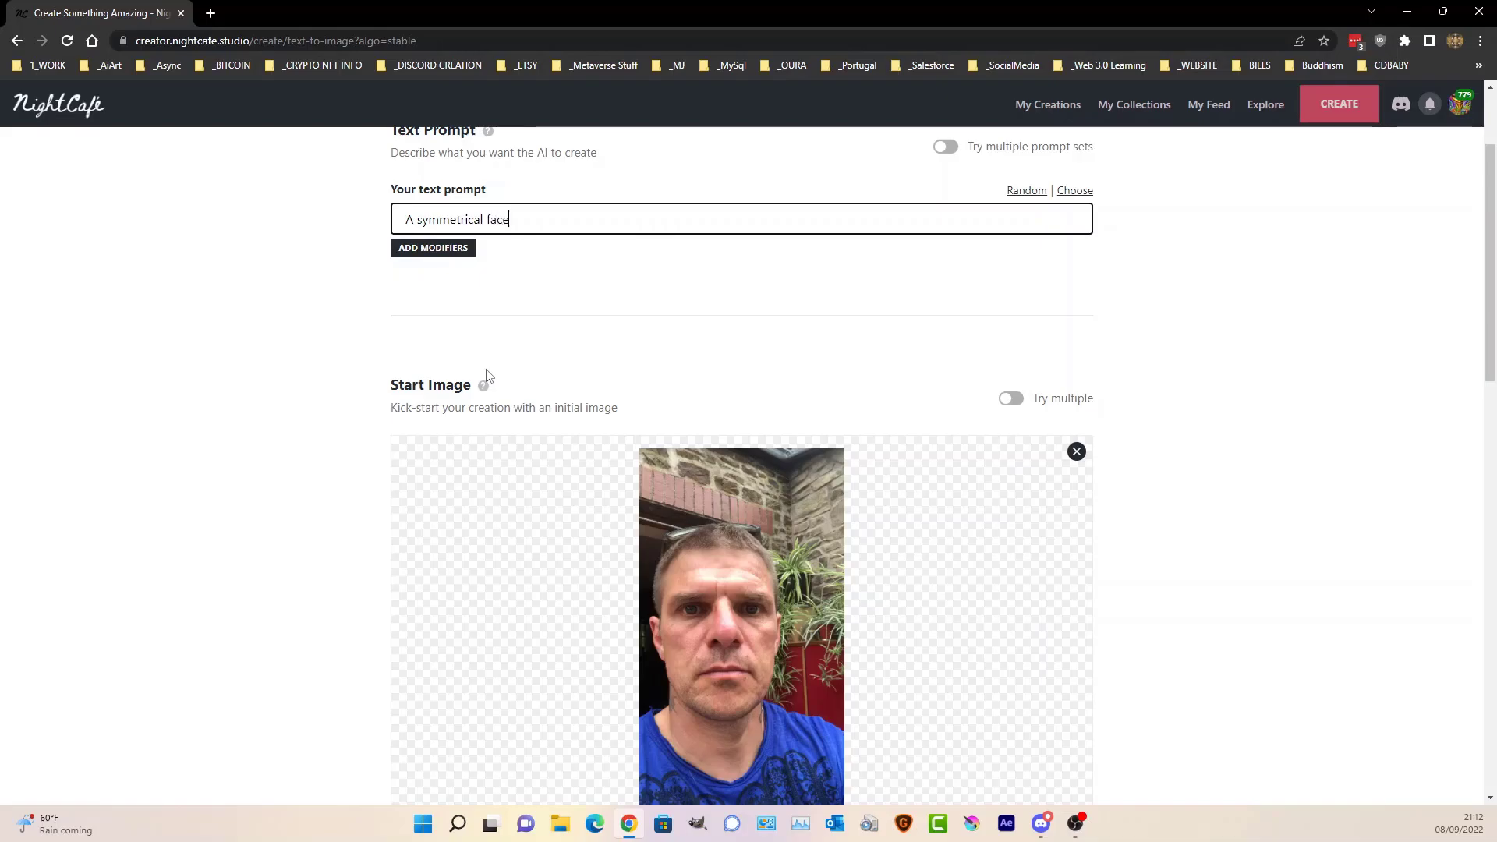
text( looking grumpy :: Blue)
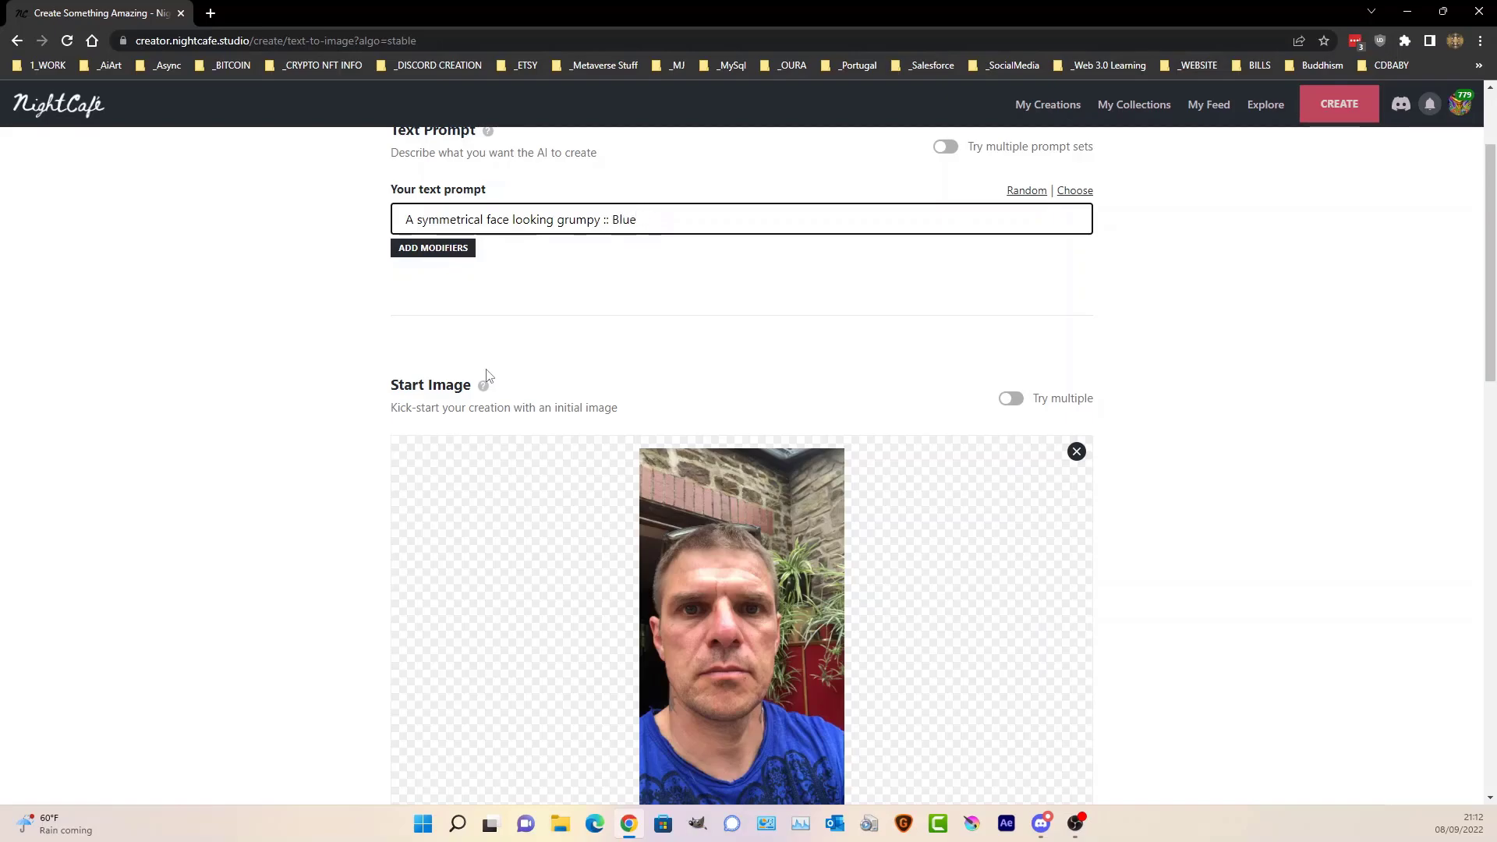
text( TOshirt :: ba)
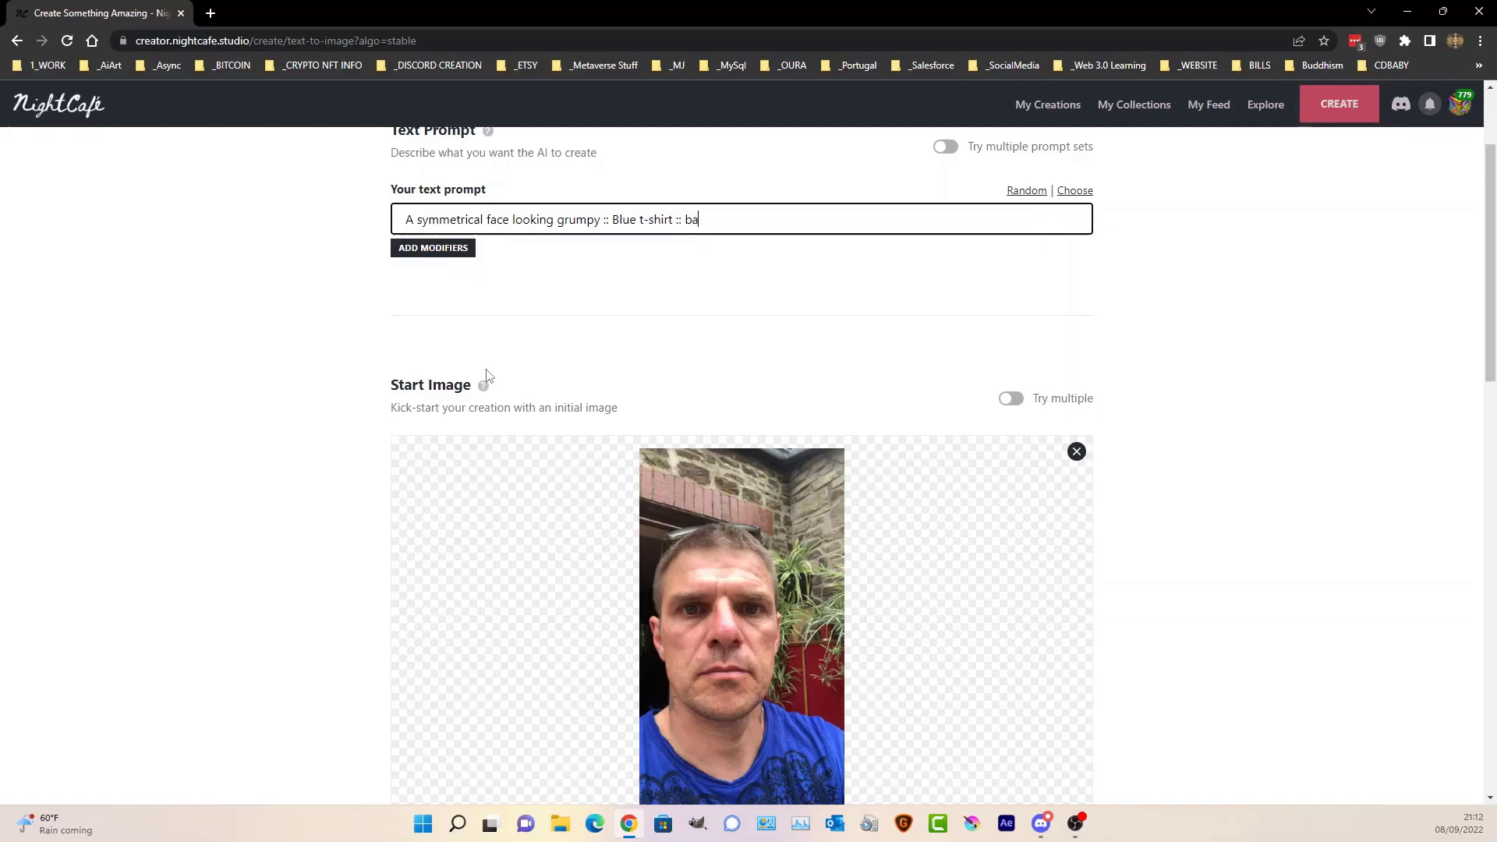
text(ckground is a nebula::)
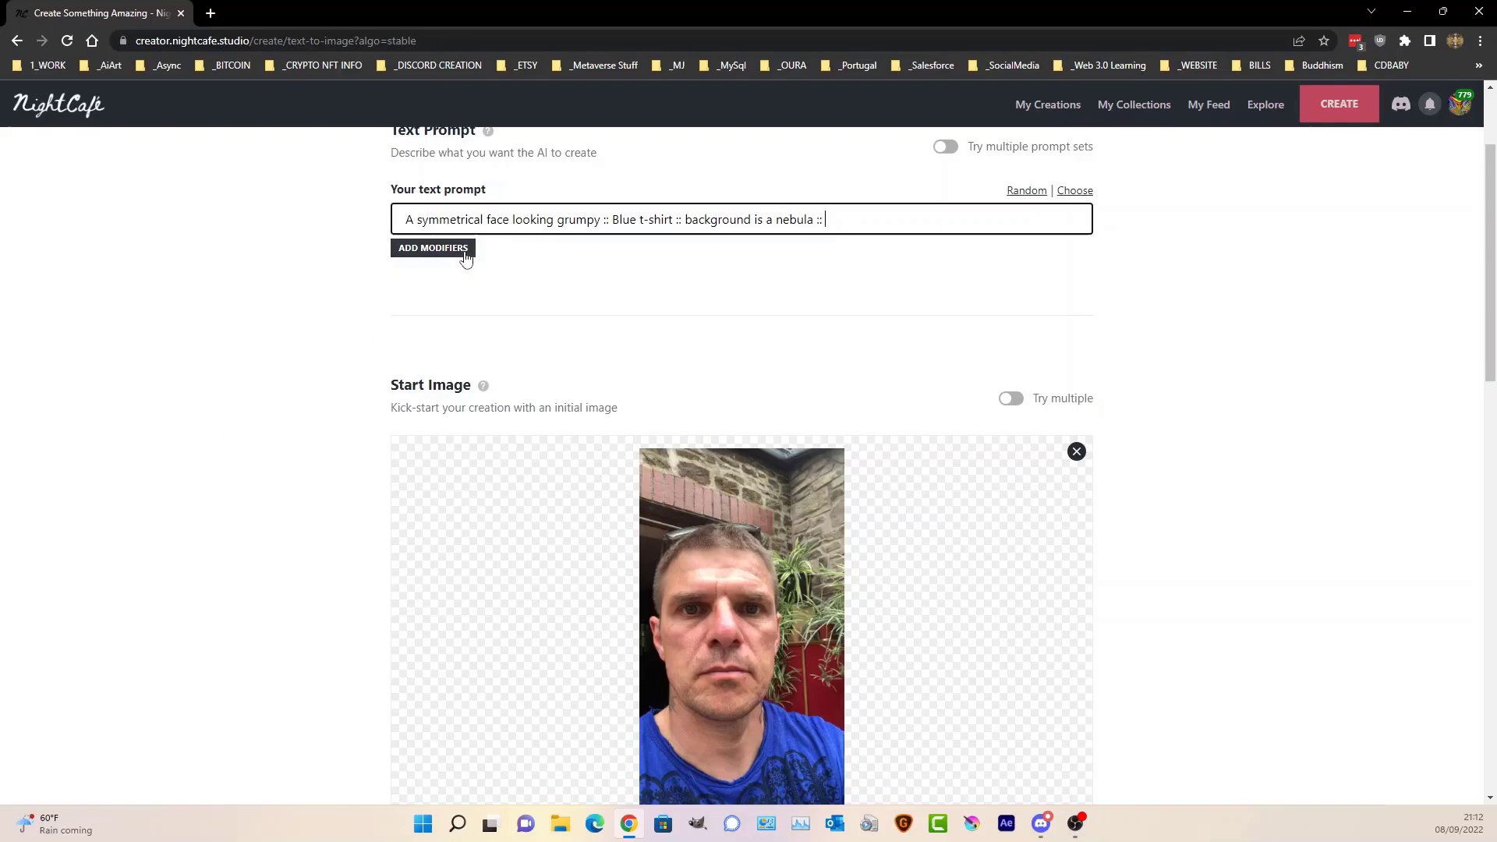
click(433, 248)
- Append the Cosmic keyword preset to the prompt, ending it with '::'
click(686, 397)
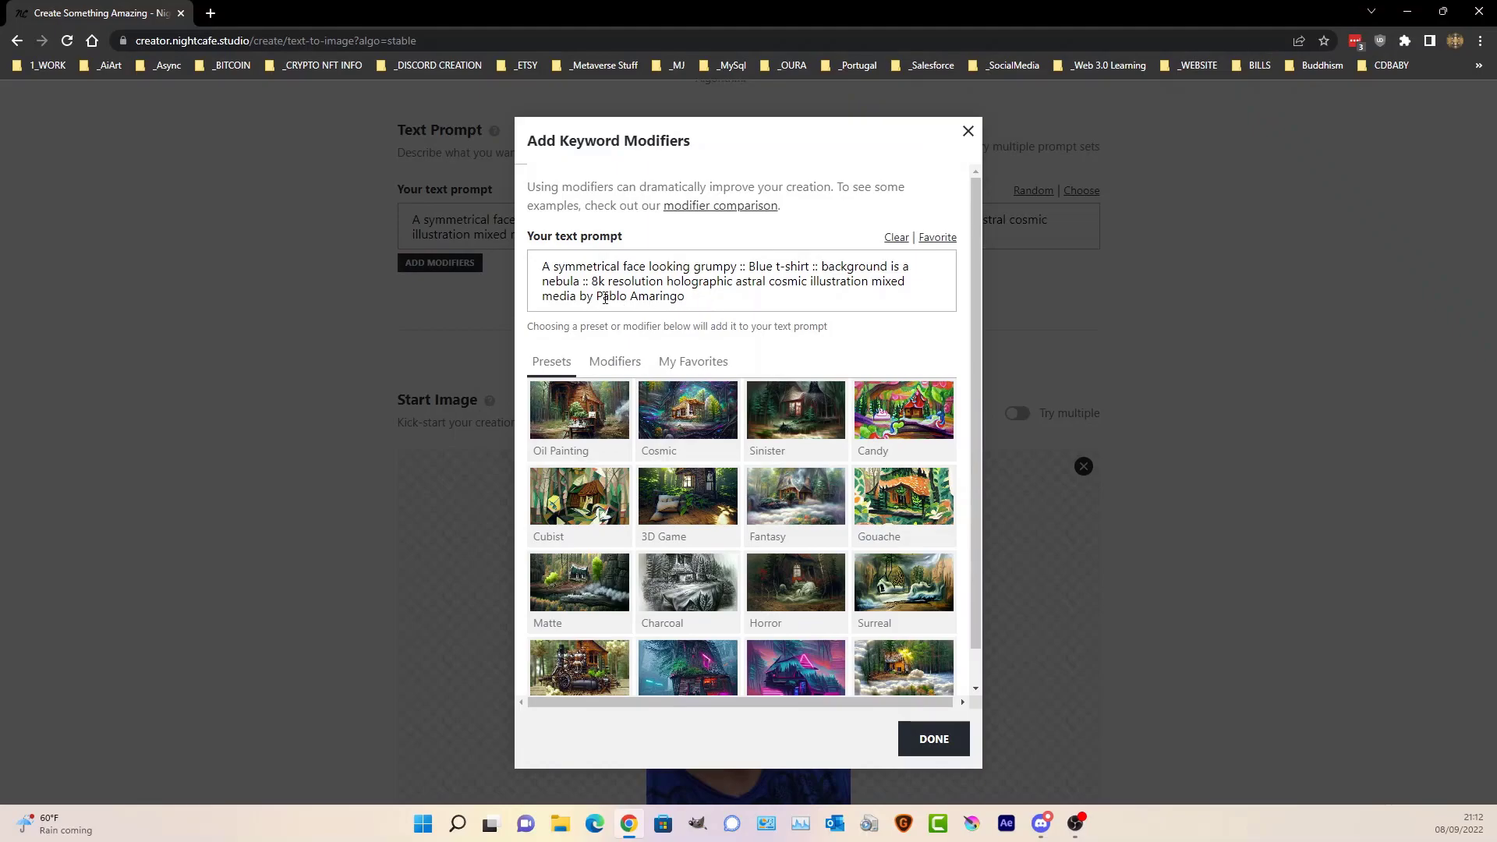
click(673, 299)
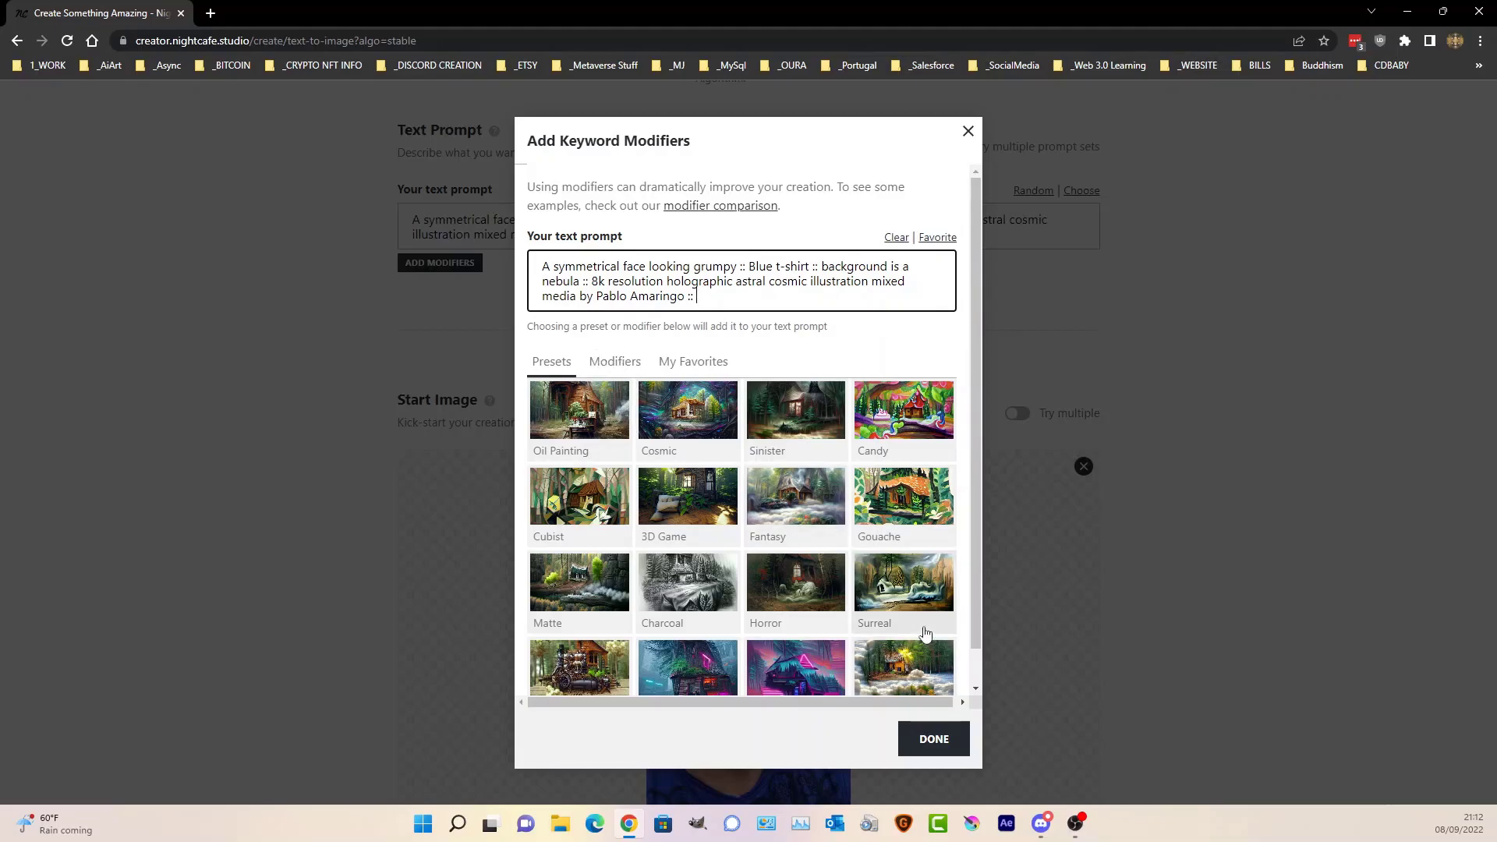
click(935, 738)
click(674, 238)
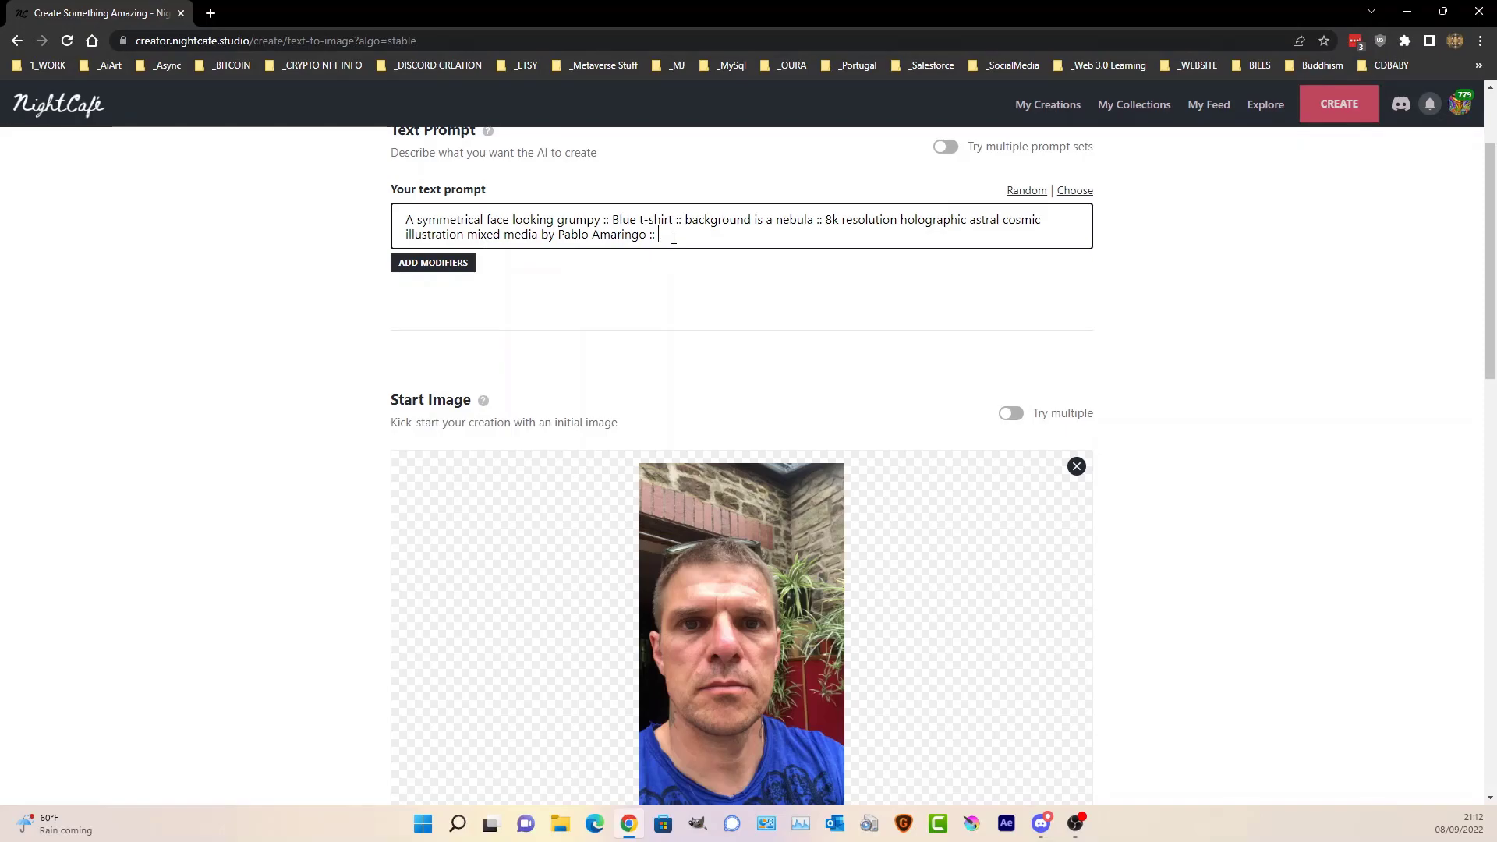
- Add 'Art by Studio Ghibli and Tim Burton' to the end of the prompt
text(S)
text( Art by Studio G)
text(hibli)
text( and Tim Burton)
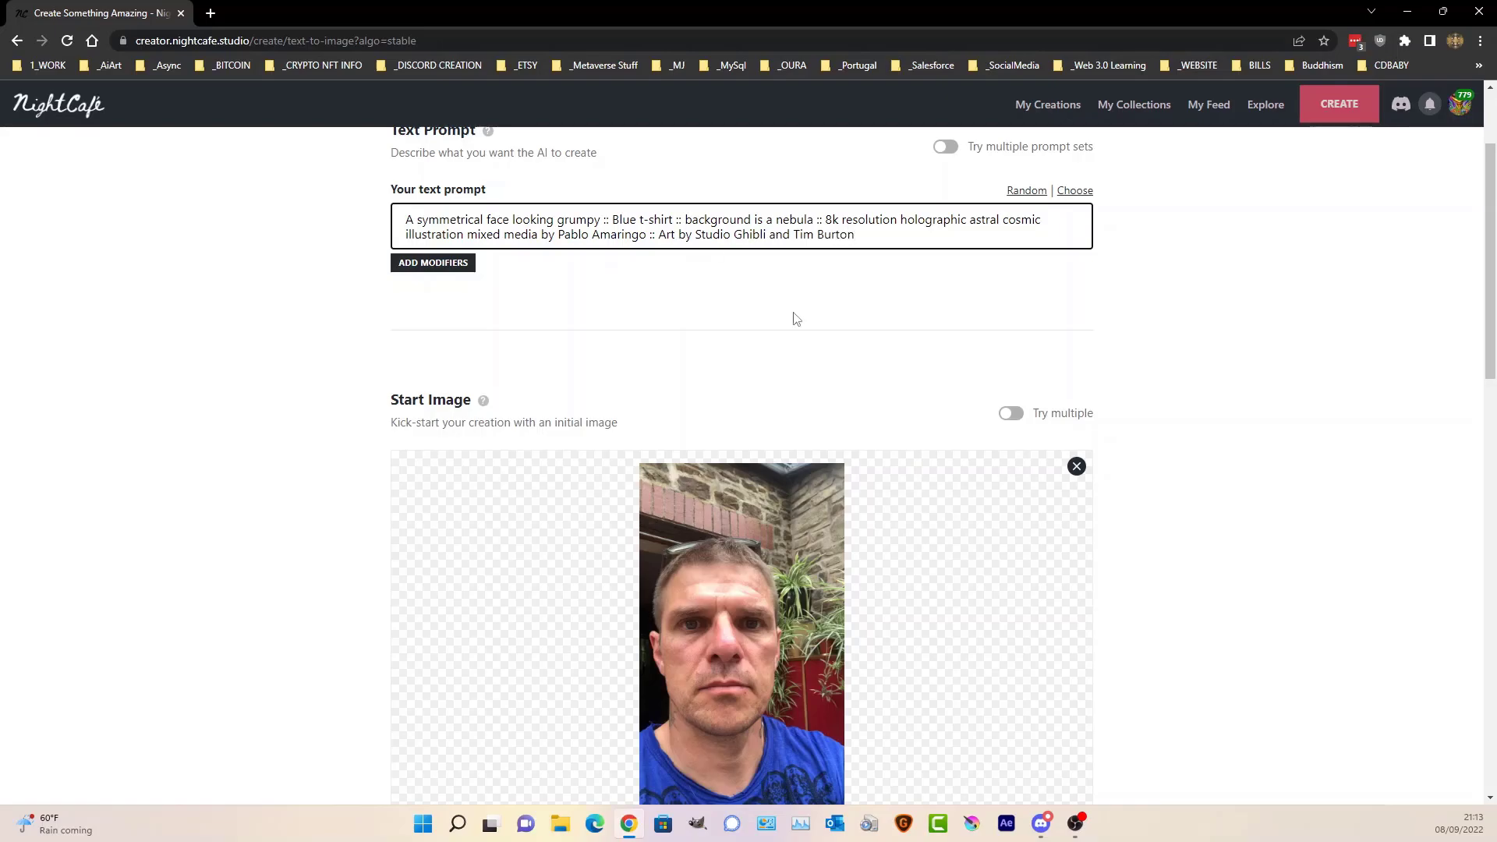
scroll(799, 321, down, 10)
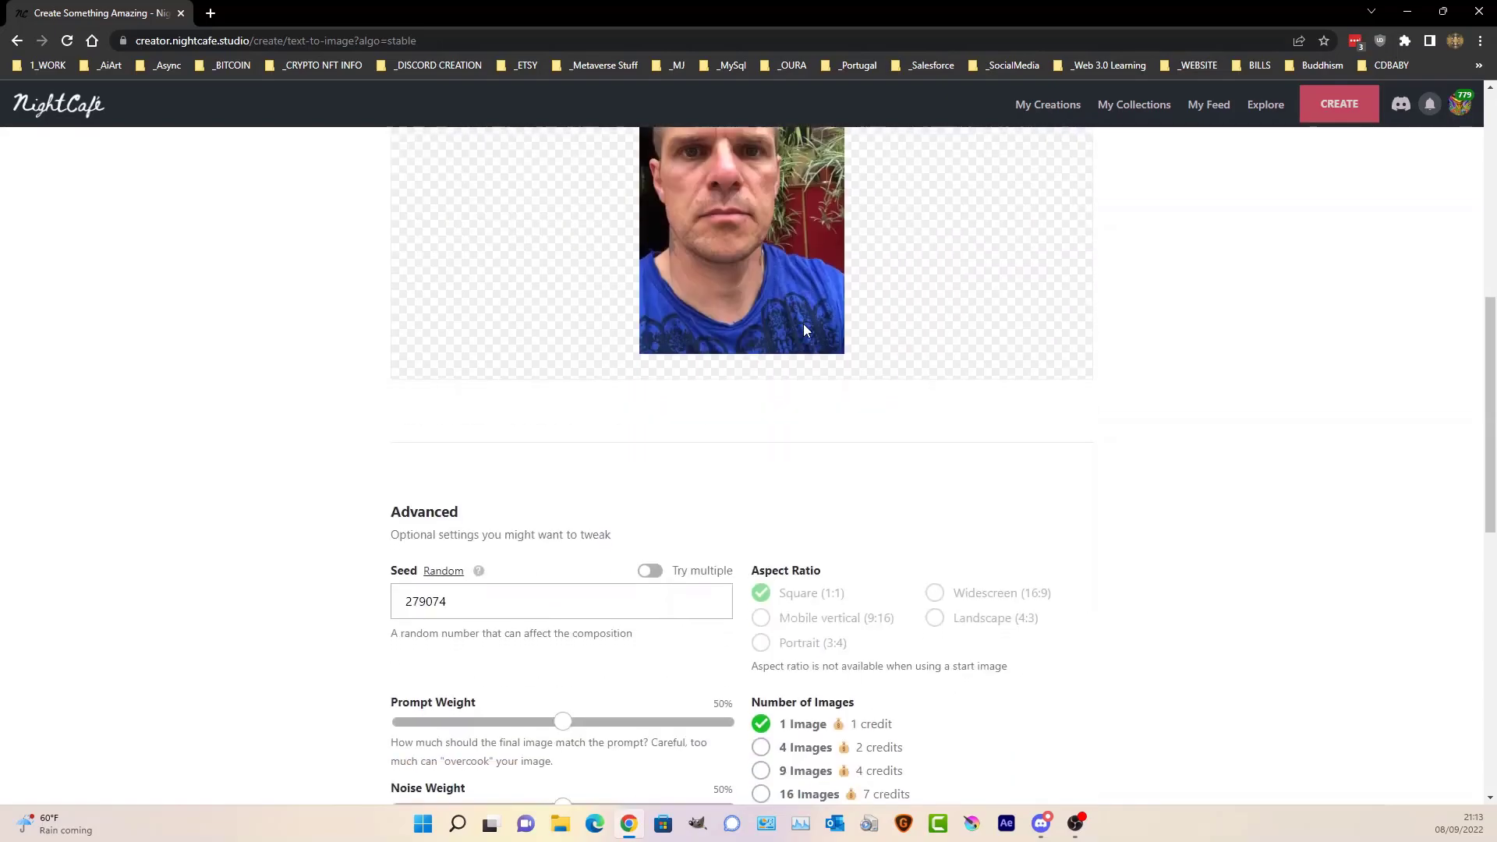
scroll(501, 381, up, 2)
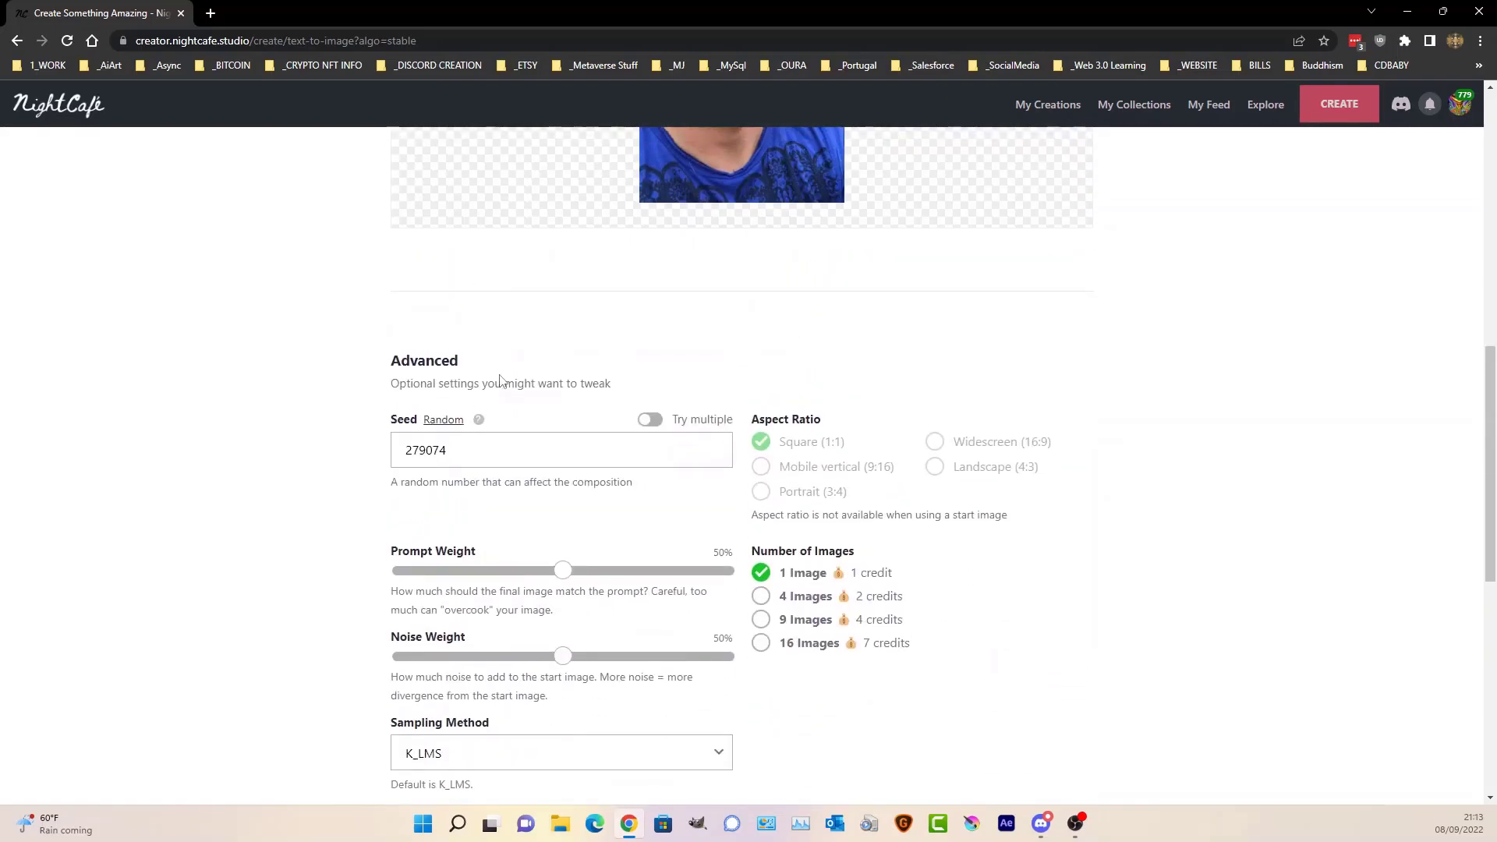
- Generate 16 images at 80% prompt weight and Medium runtime, confirming the 14-credit cost
click(760, 644)
click(660, 572)
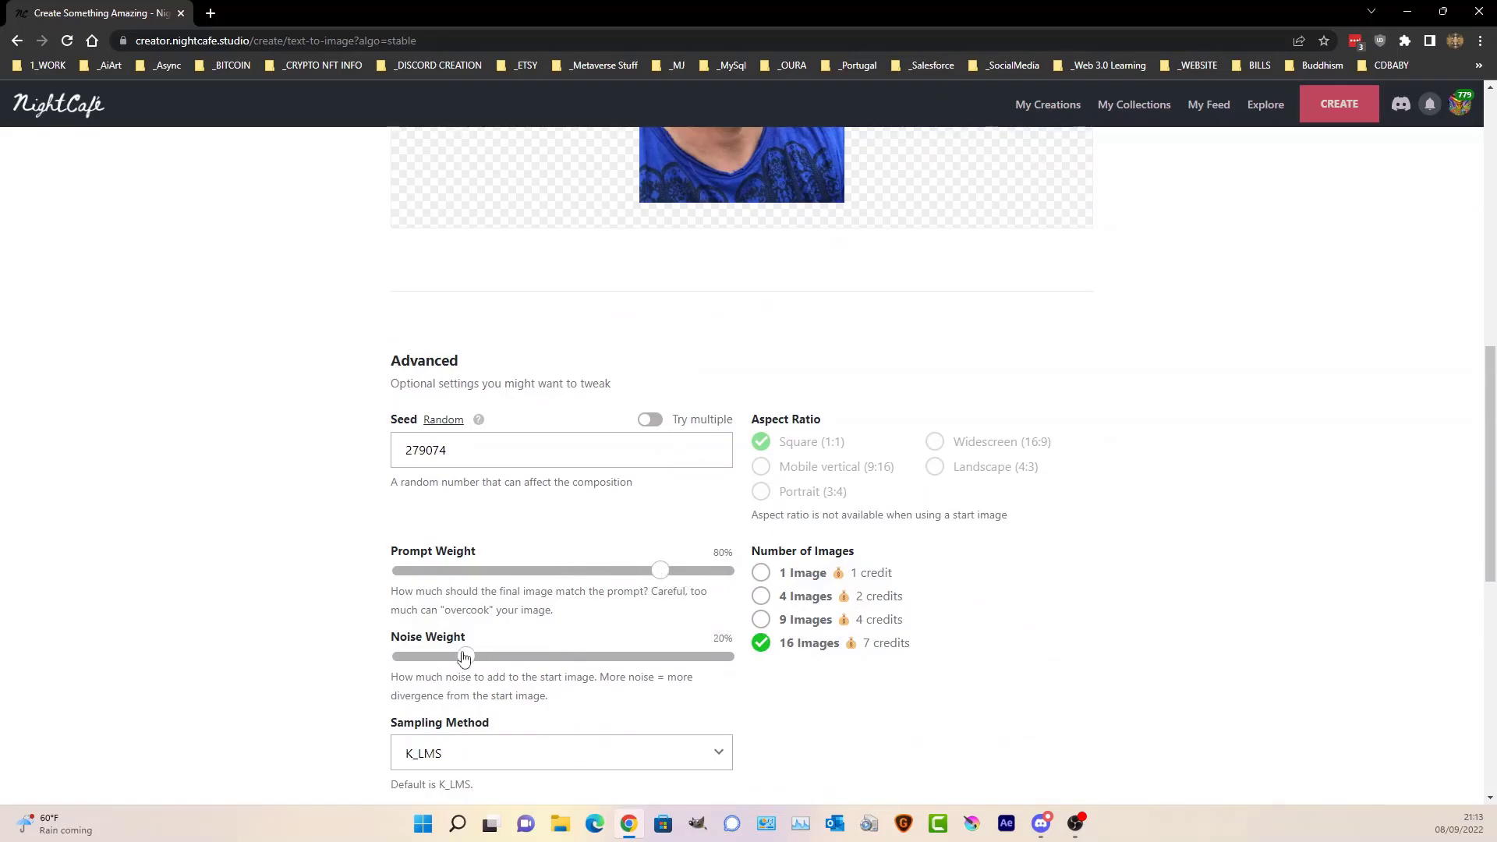
scroll(535, 605, down, 7)
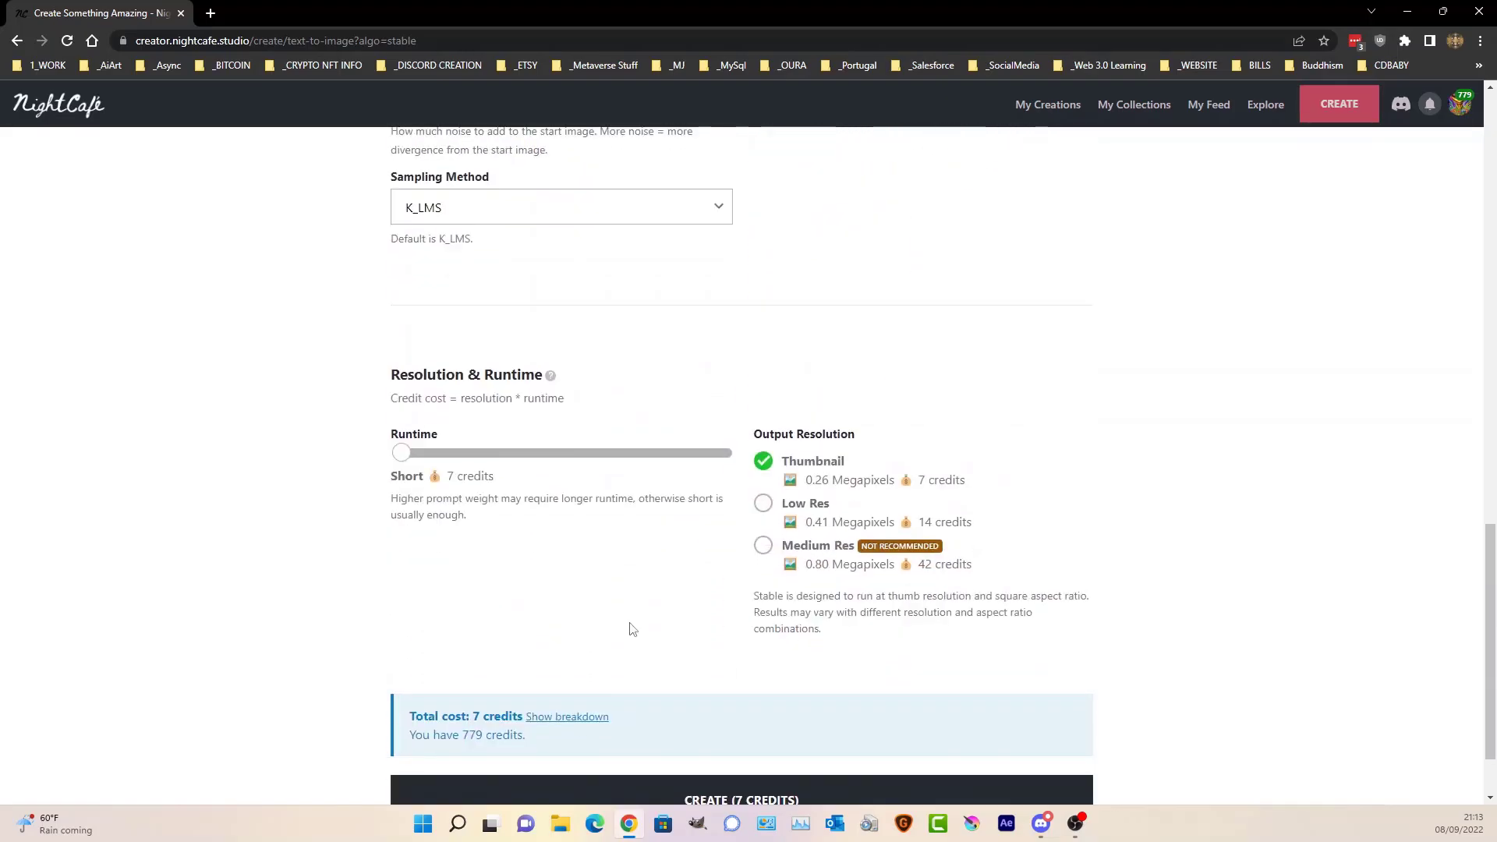
scroll(632, 629, down, 1)
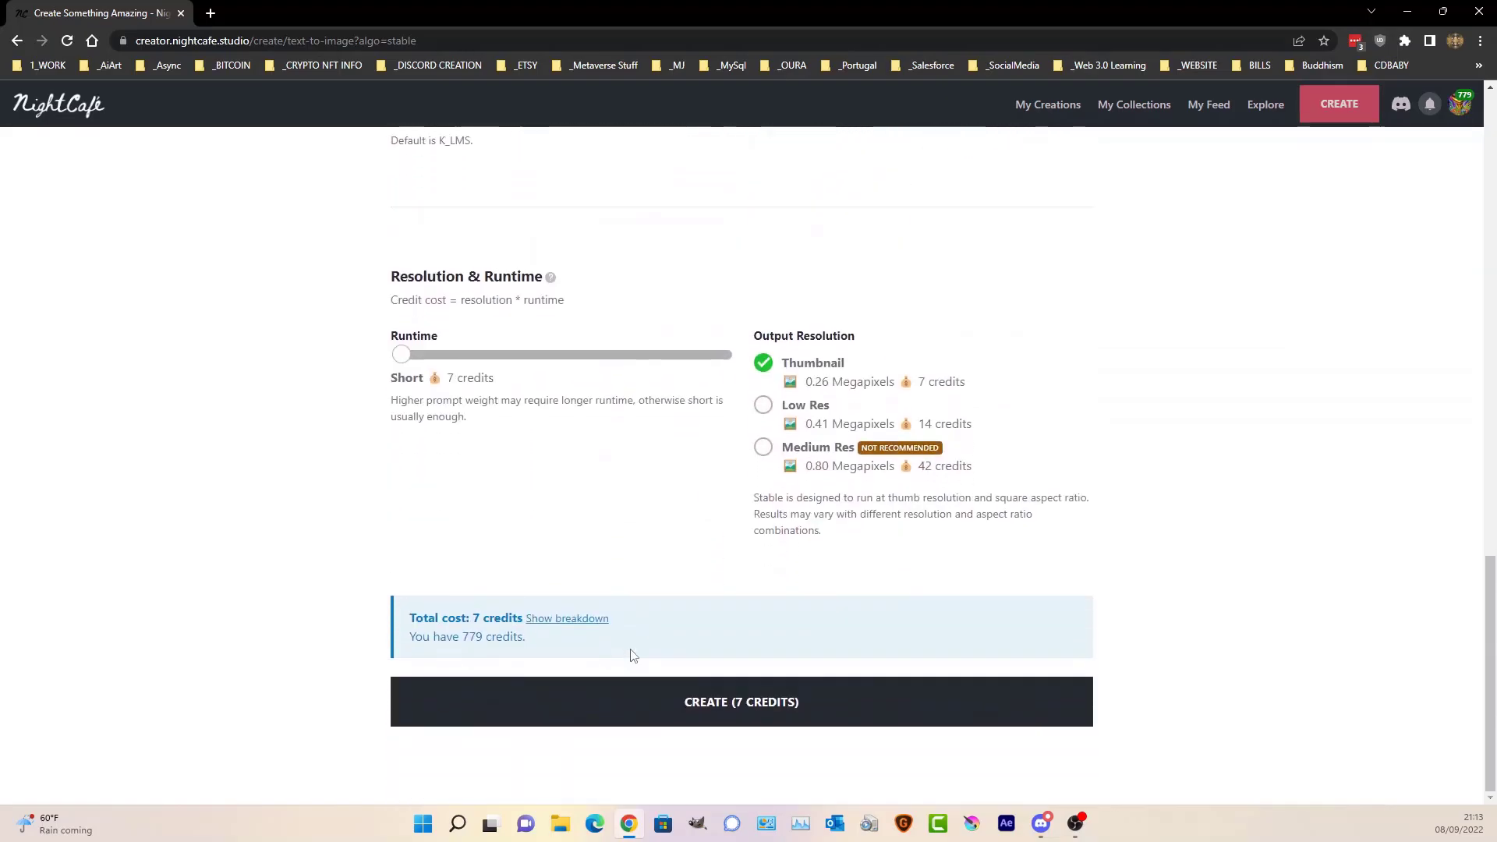
click(585, 356)
click(761, 698)
click(843, 485)
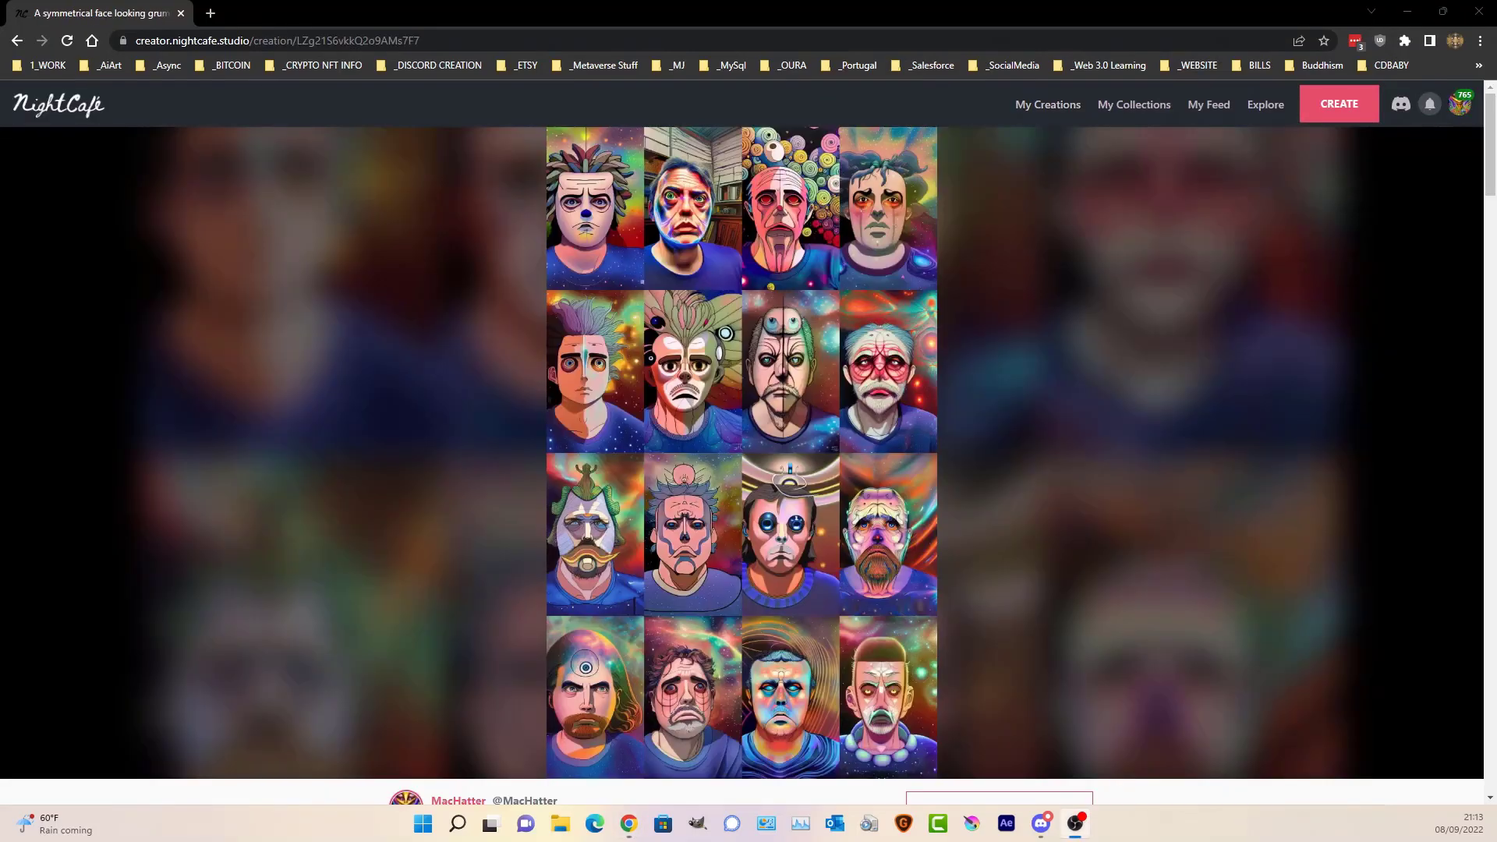
- Scroll through the finished creation's Output Images, then return to the top 4x4 portrait grid
scroll(640, 421, down, 10)
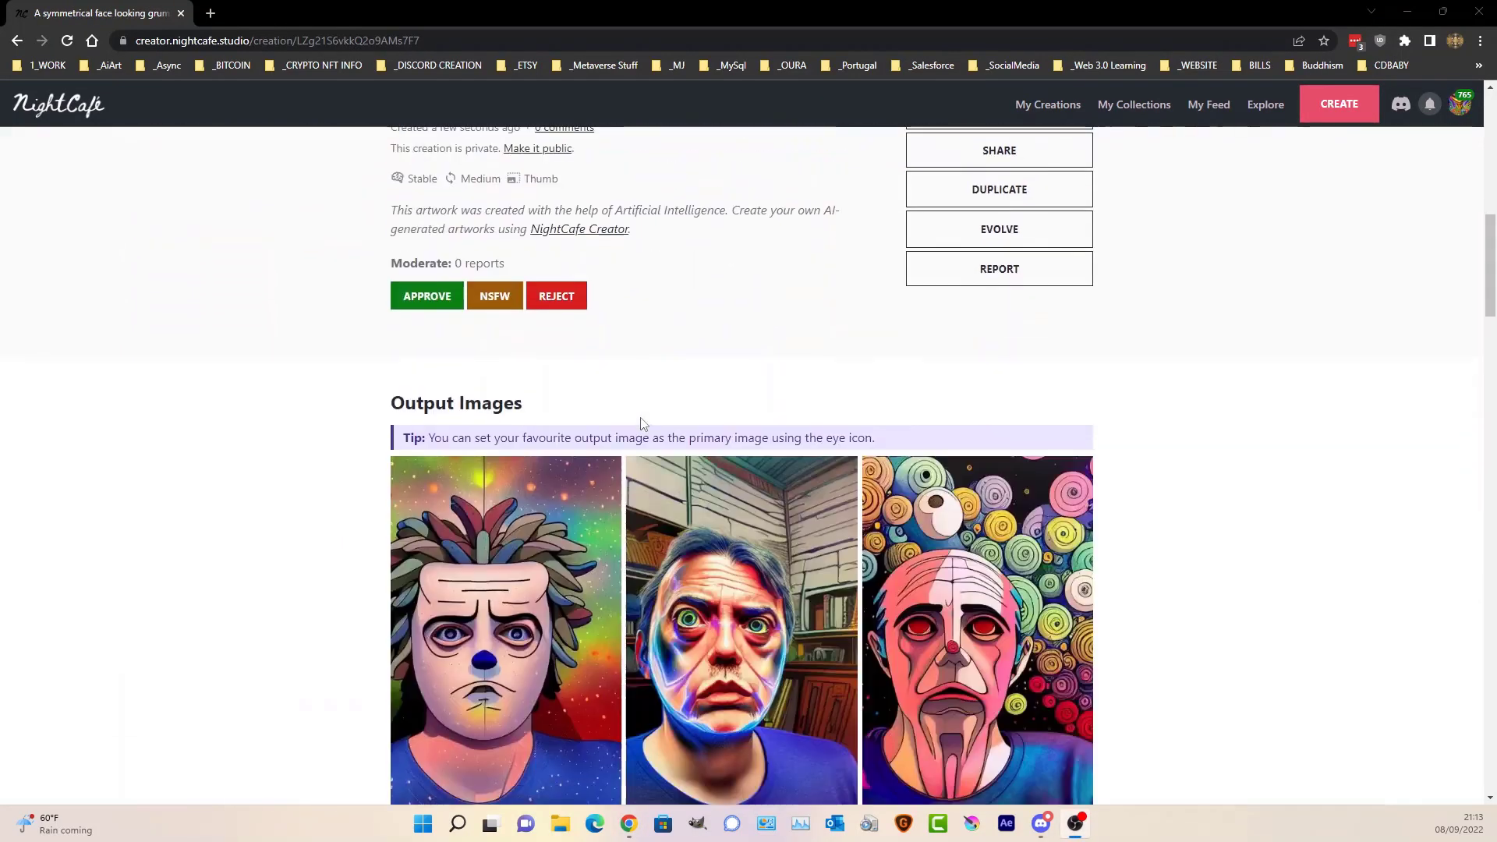
scroll(641, 423, down, 4)
scroll(641, 423, up, 3)
scroll(641, 423, down, 2)
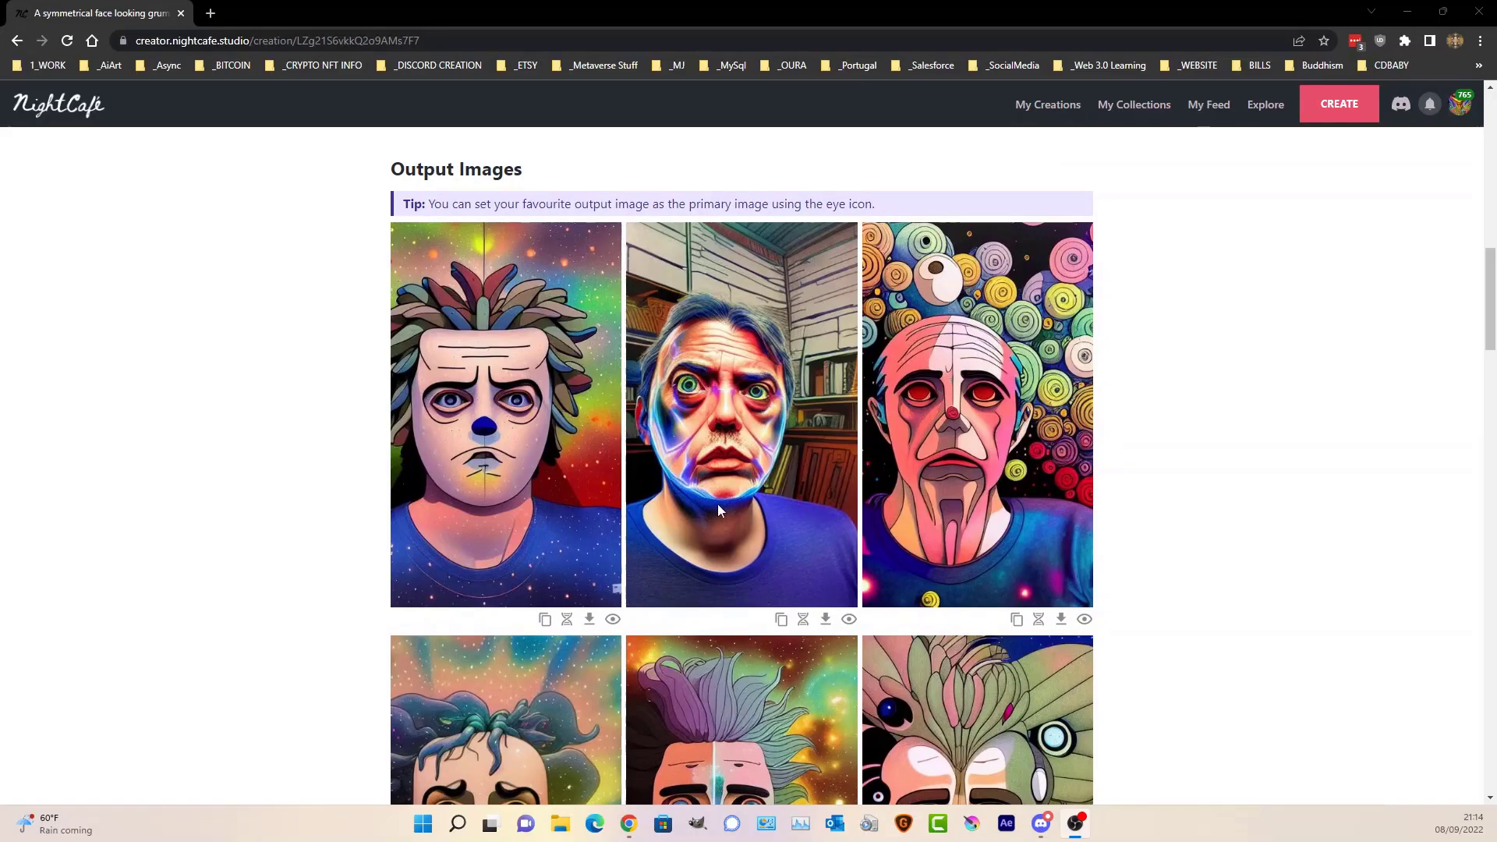
scroll(719, 511, down, 3)
scroll(587, 287, up, 3)
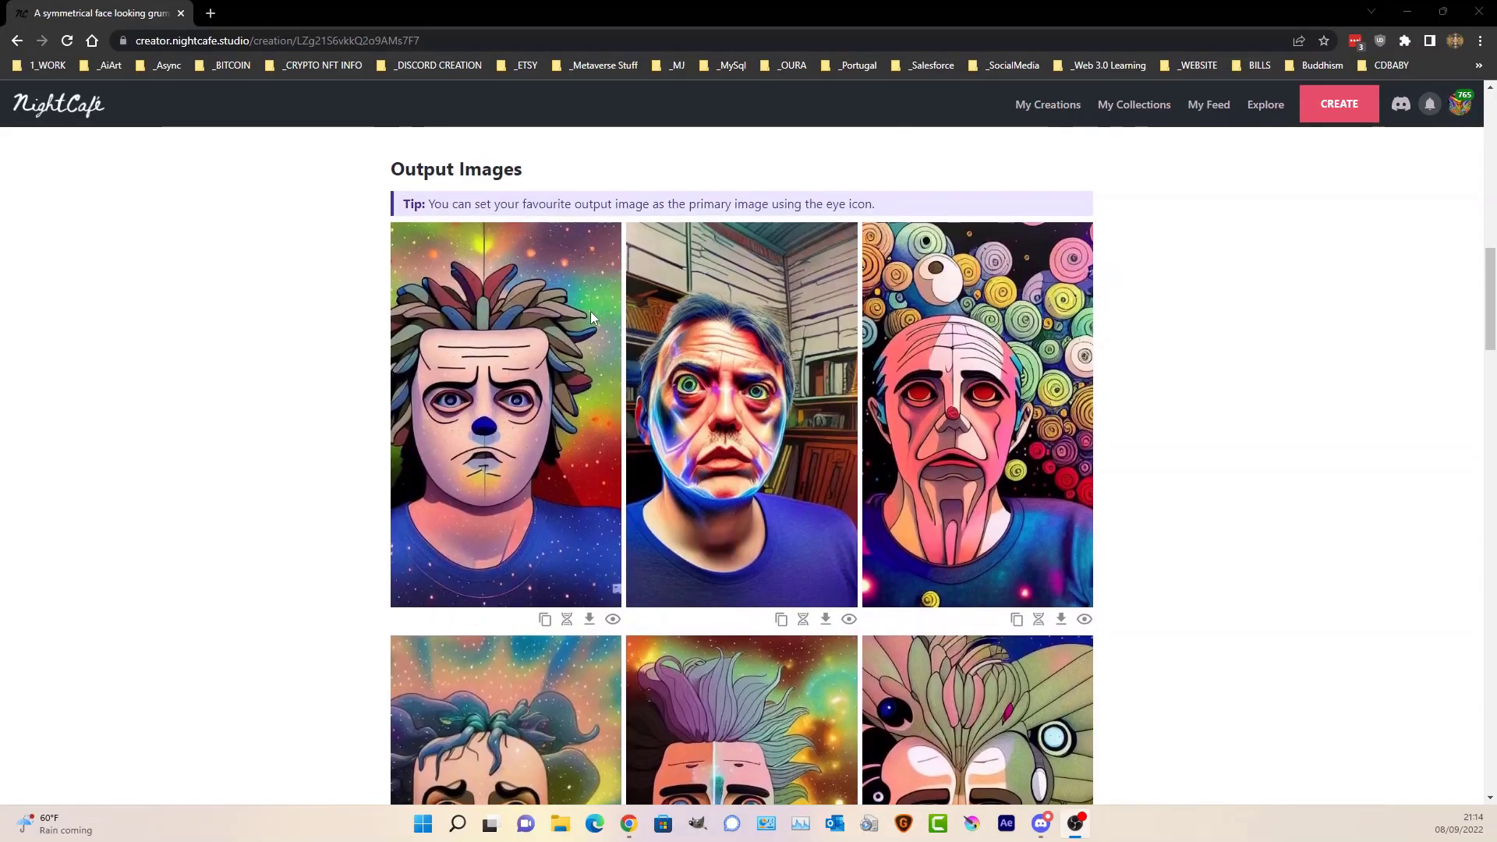
scroll(492, 441, down, 2)
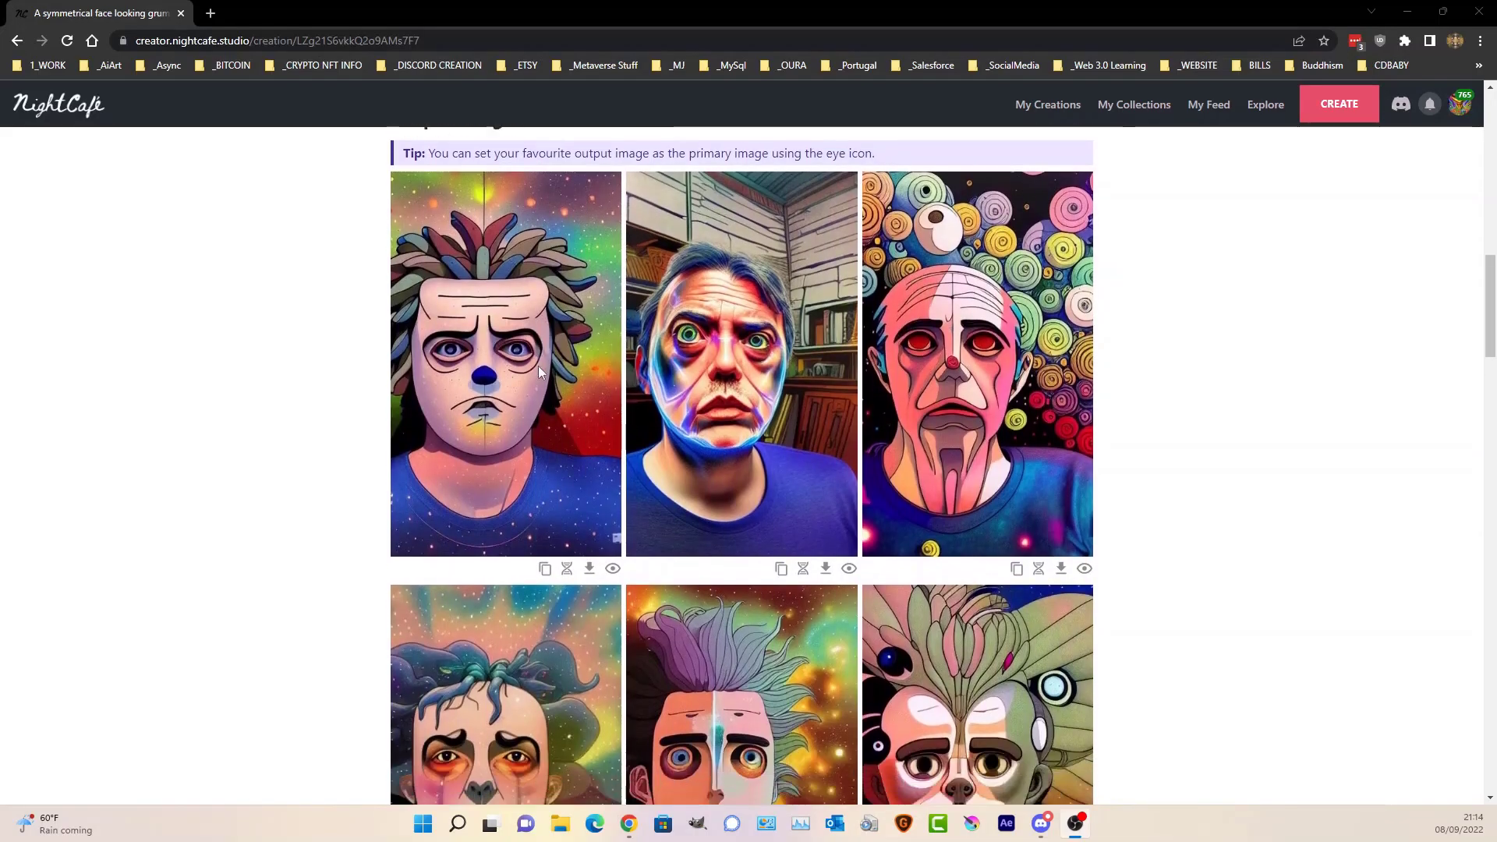
scroll(483, 359, up, 2)
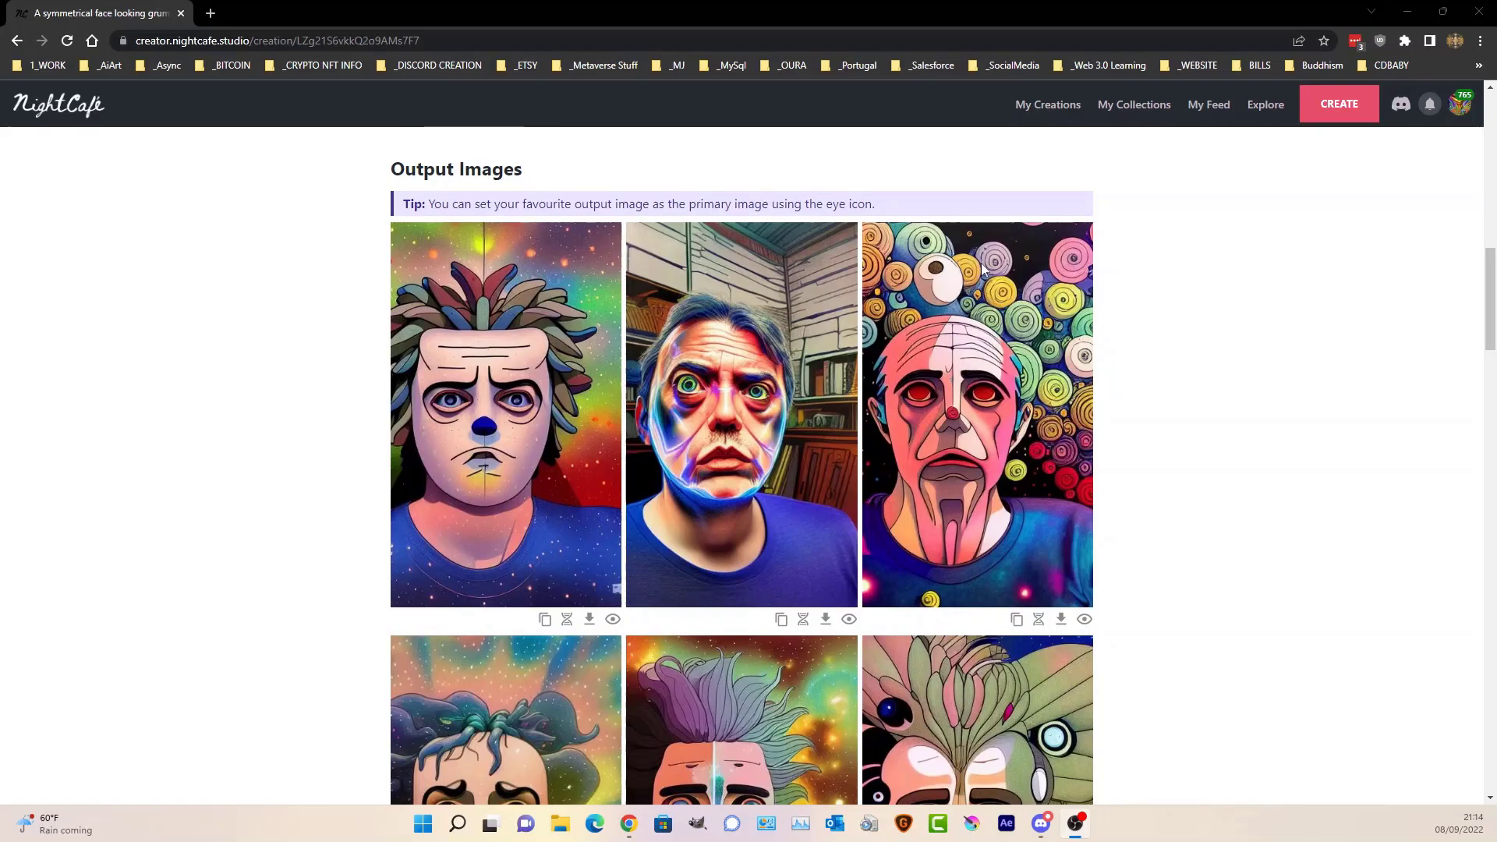
scroll(980, 447, up, 2)
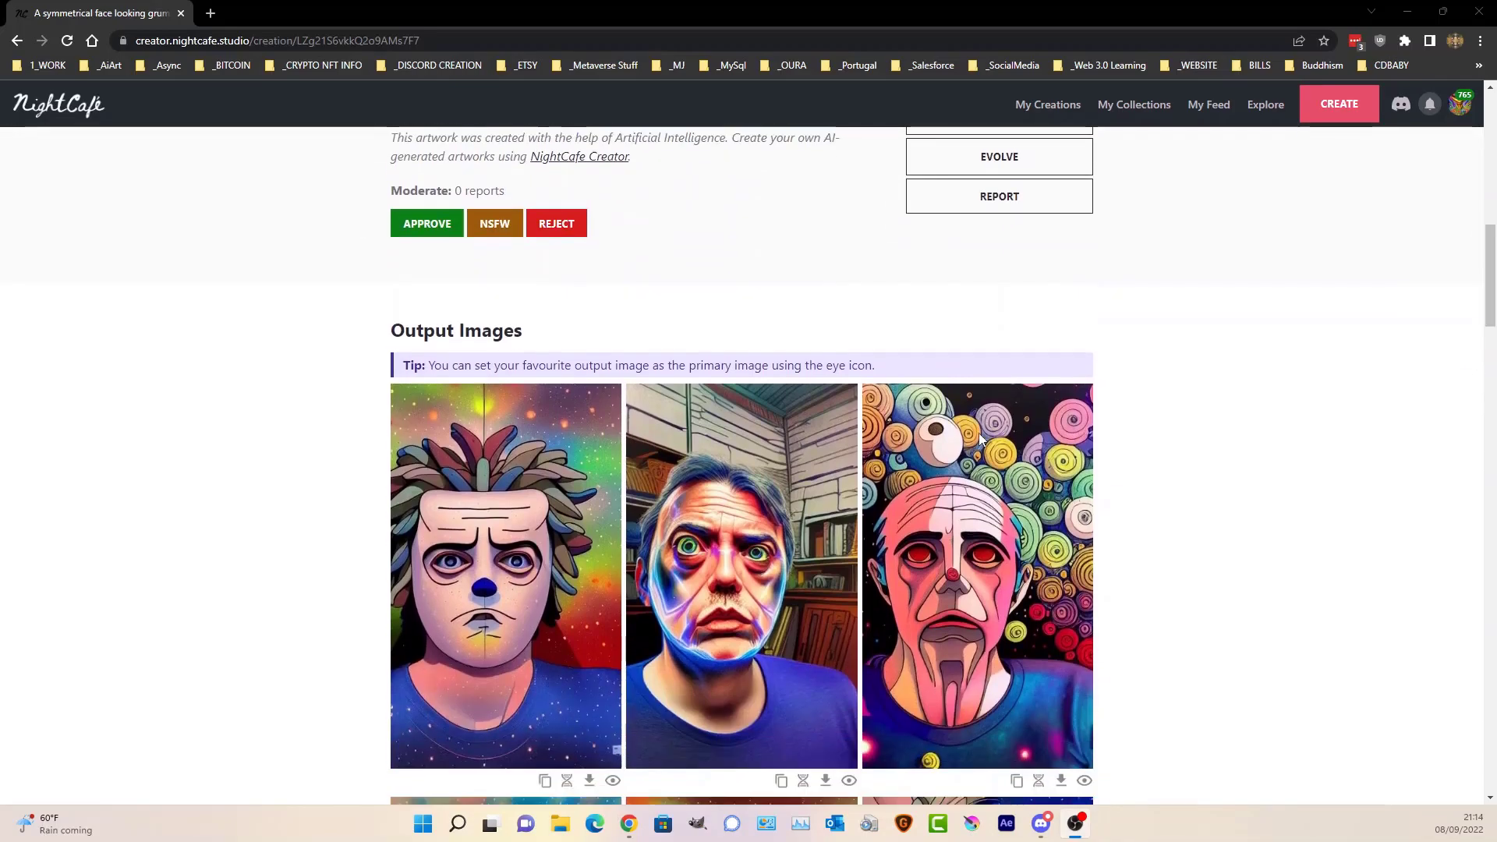
scroll(1006, 366, down, 7)
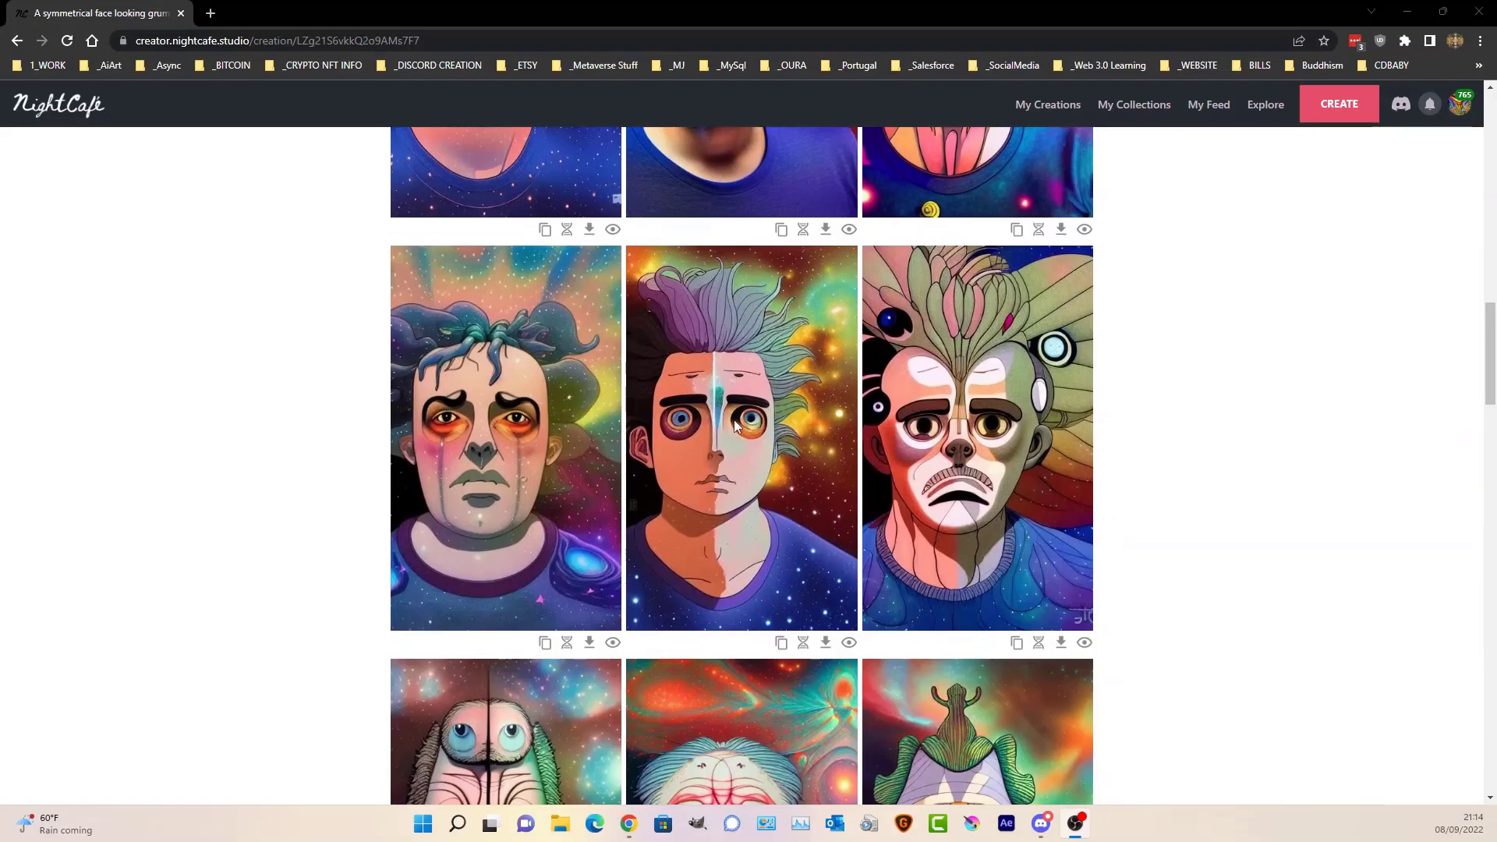
scroll(736, 425, down, 5)
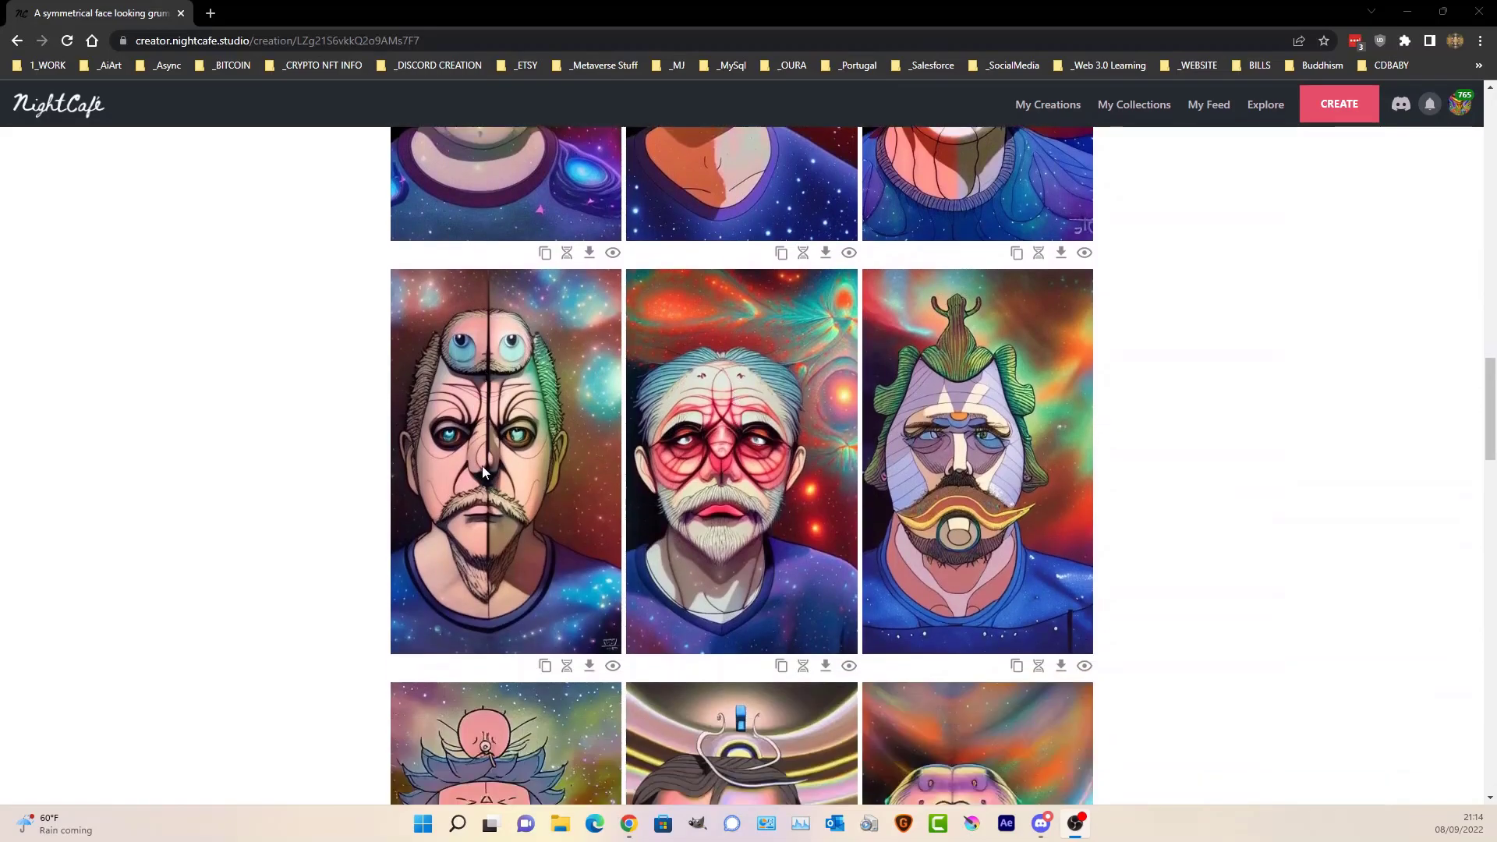
scroll(1222, 509, down, 5)
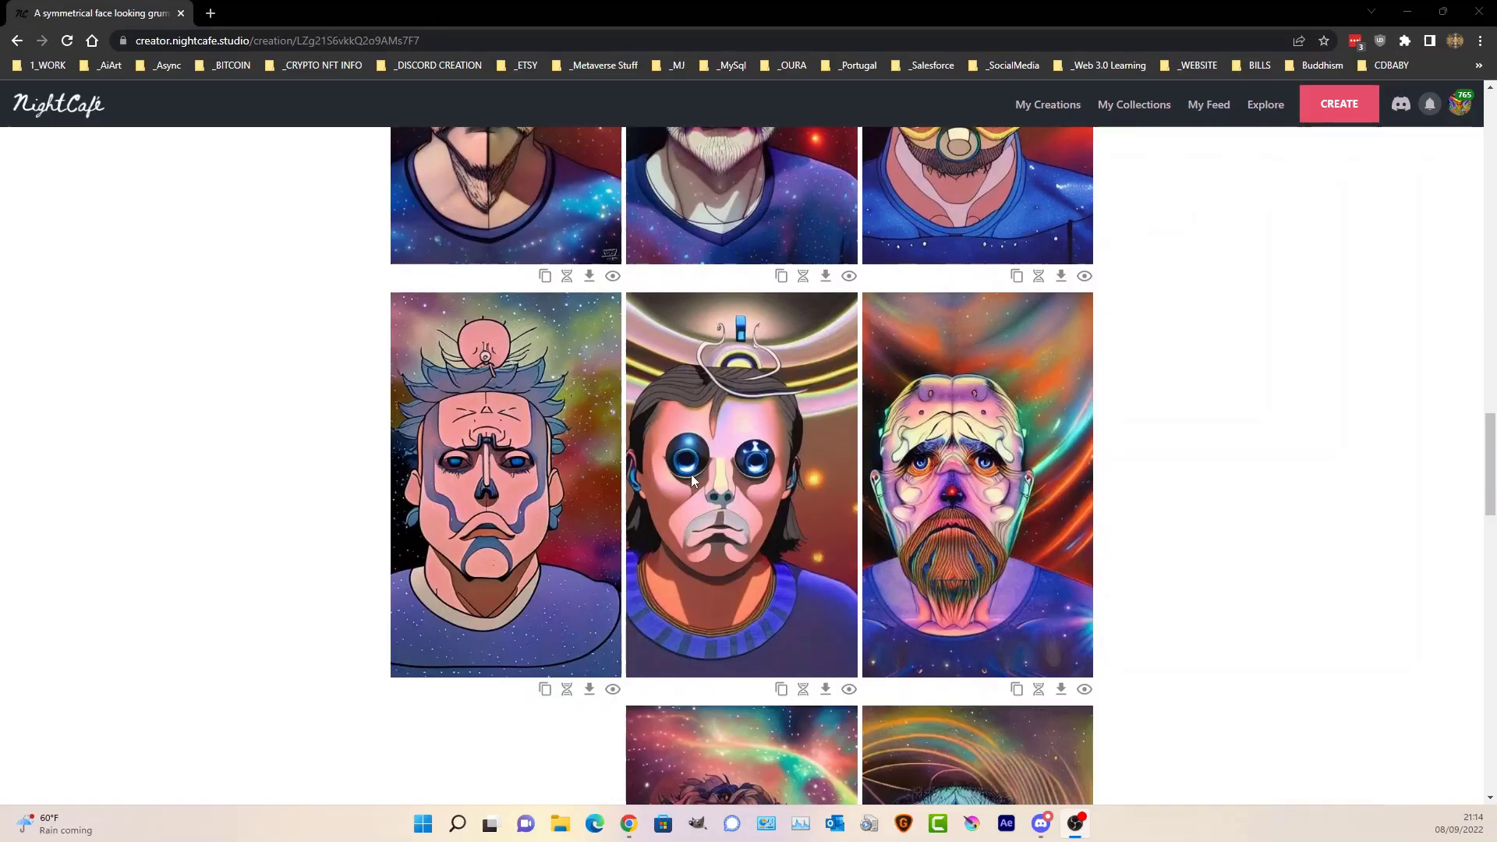
scroll(1222, 509, down, 7)
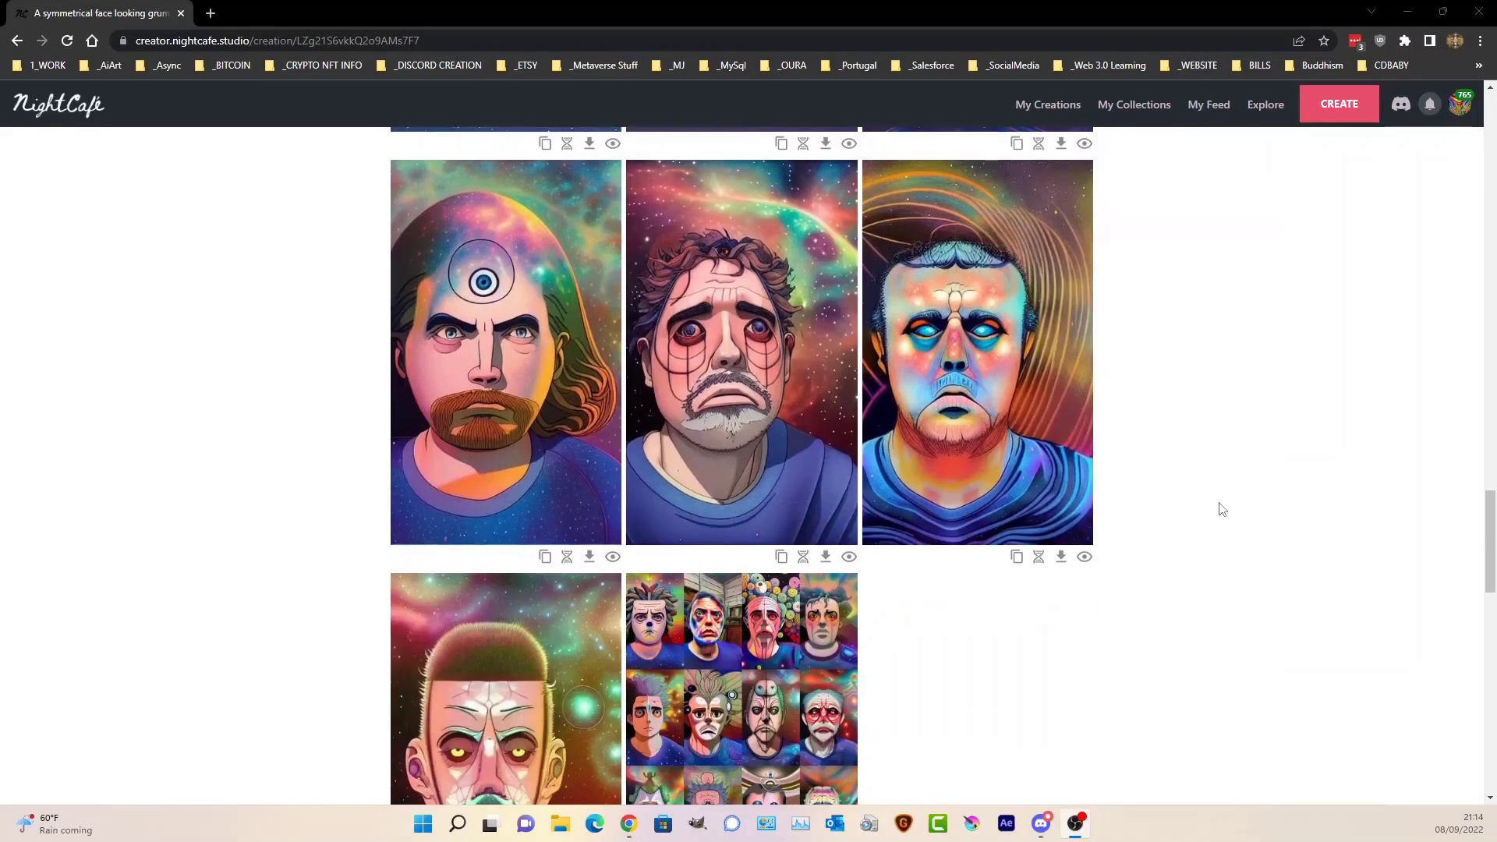
scroll(1222, 509, down, 4)
scroll(1224, 511, up, 11)
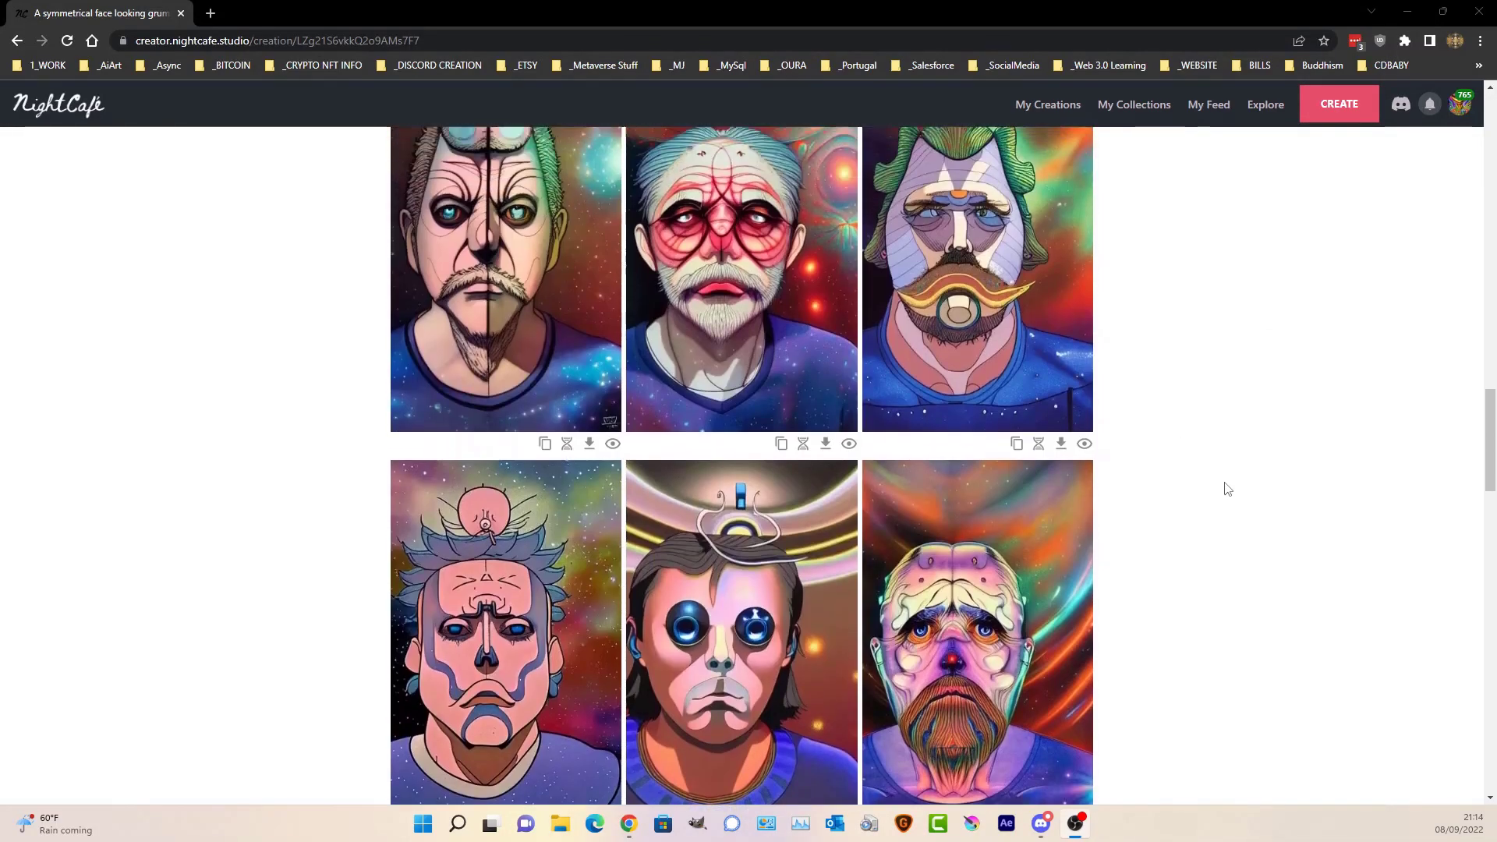
middle_click(1224, 483)
scroll(1290, 324, up, 15)
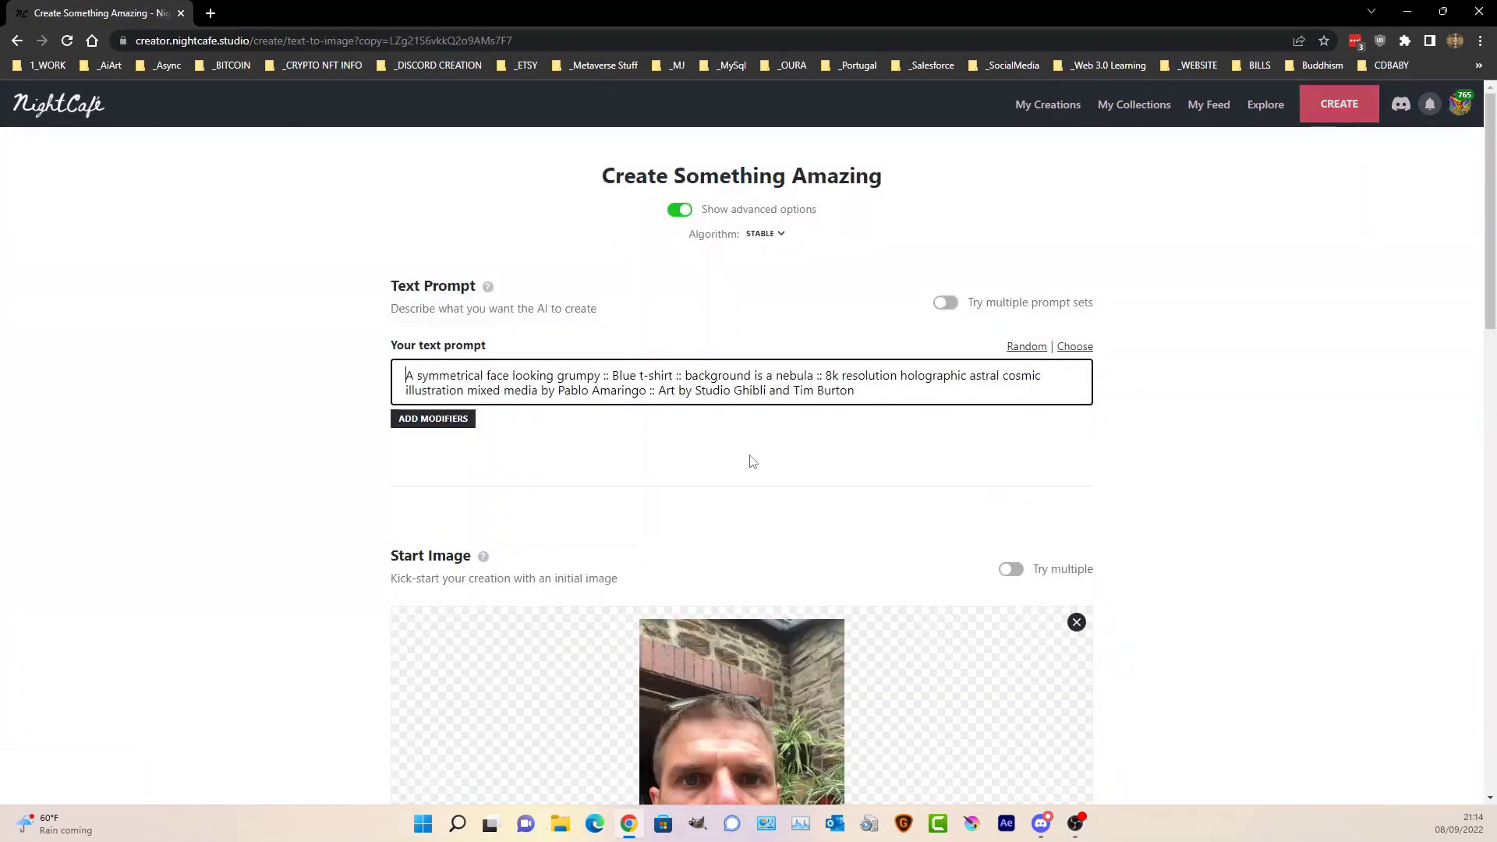
- Set Prompt Weight to 0% and Noise Weight to 50% on the duplicated form
scroll(752, 462, down, 12)
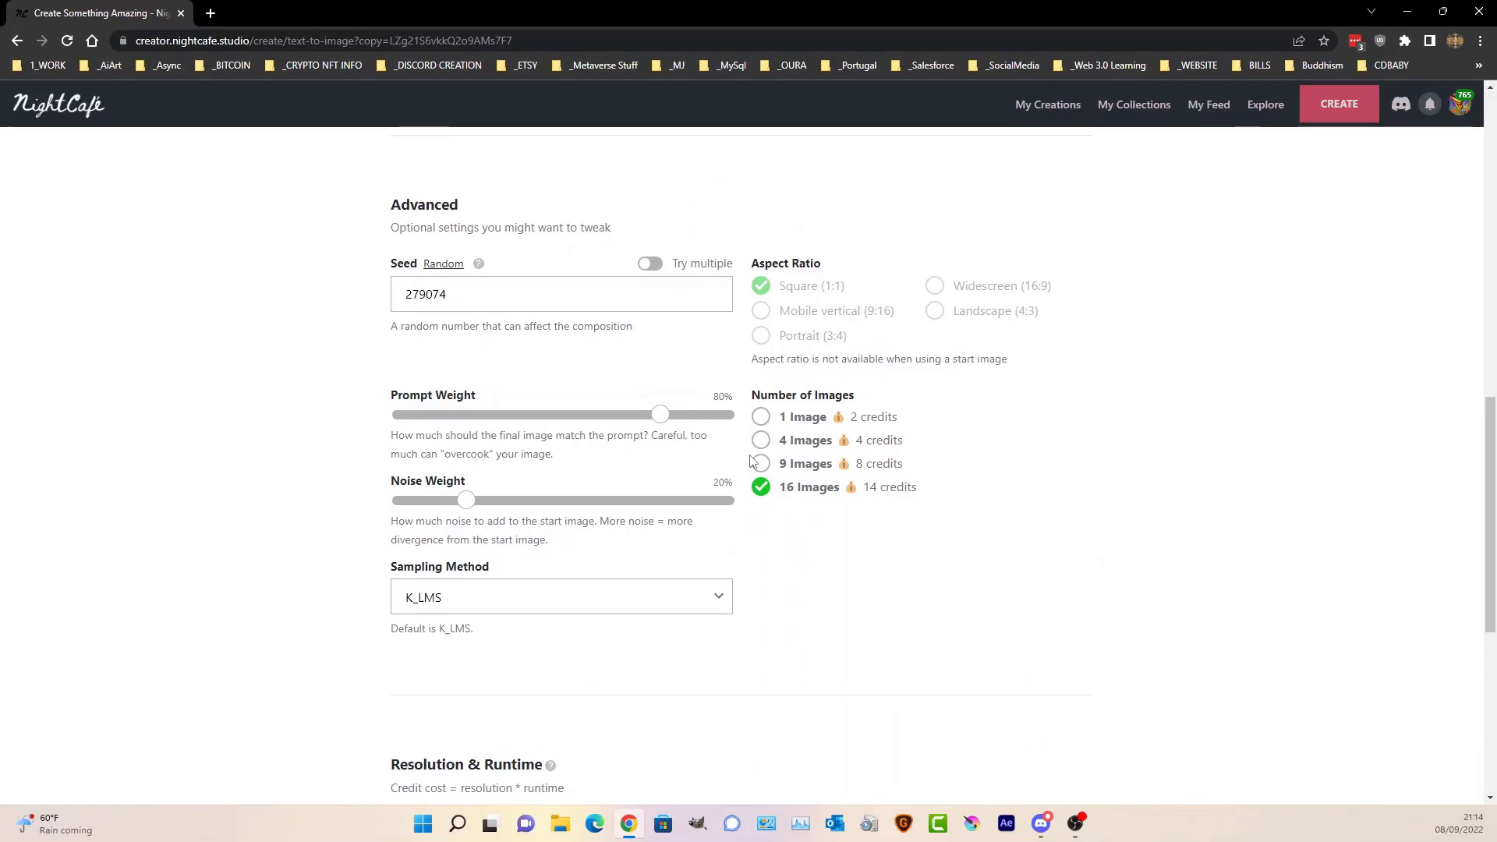
drag(659, 417, 622, 427)
drag(465, 504, 549, 508)
drag(620, 425, 130, 428)
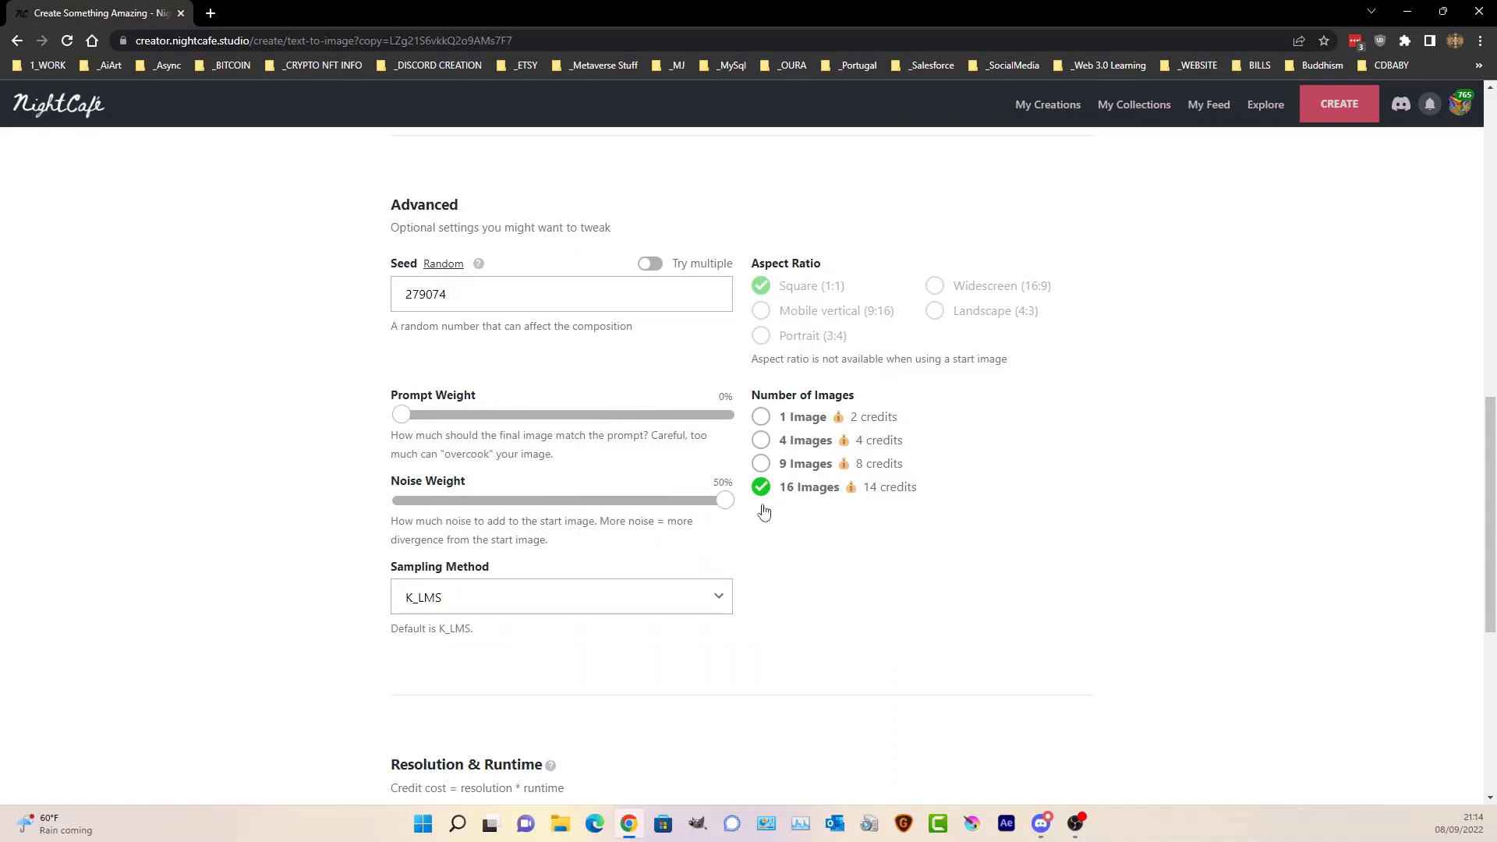
- Choose Low Res output and submit the creation, confirming the 28-credit cost
scroll(877, 558, down, 6)
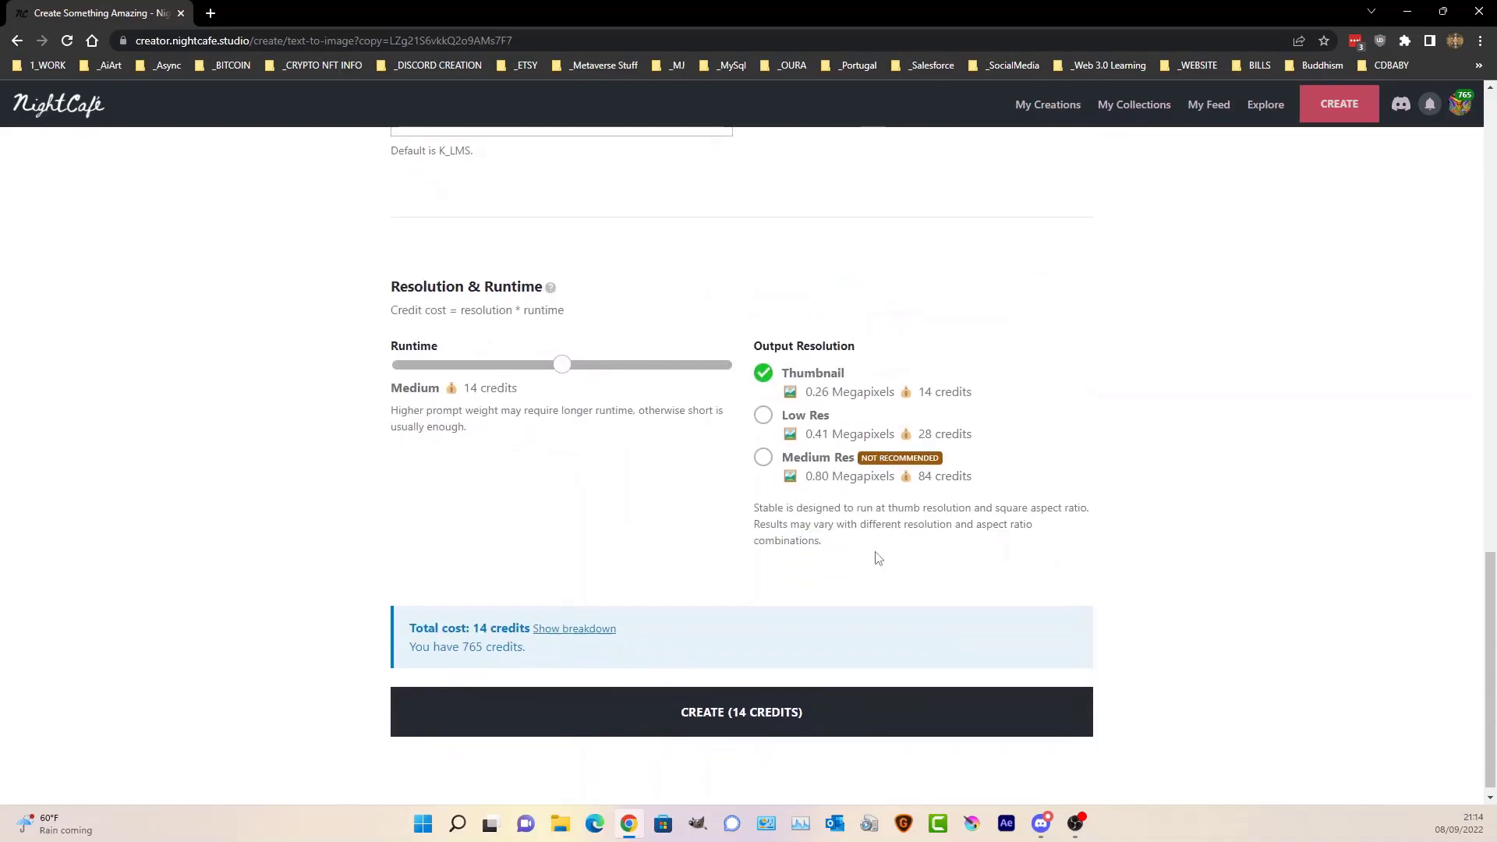
click(763, 405)
click(777, 723)
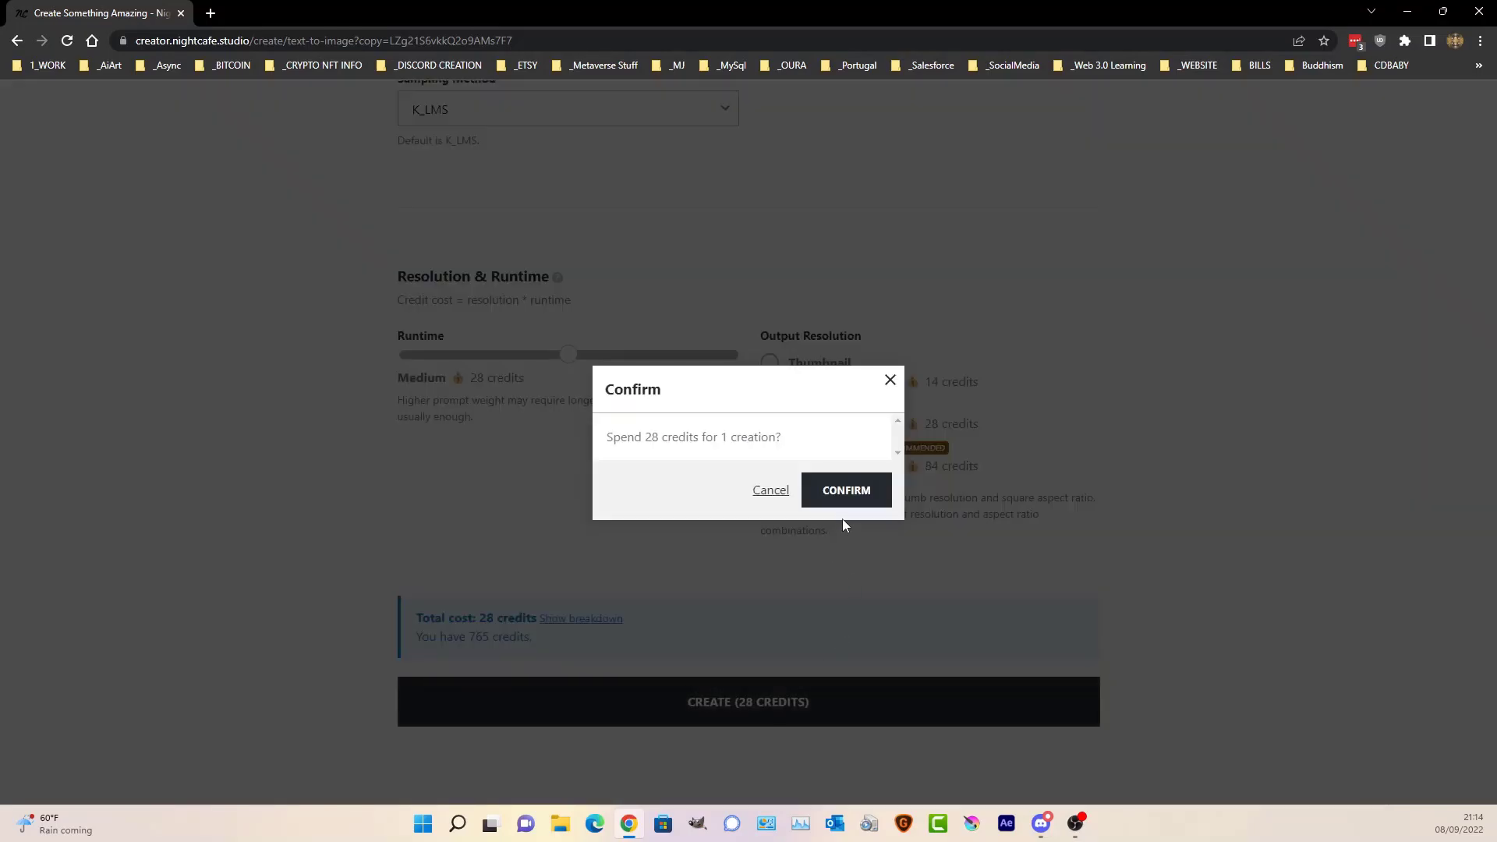
click(843, 496)
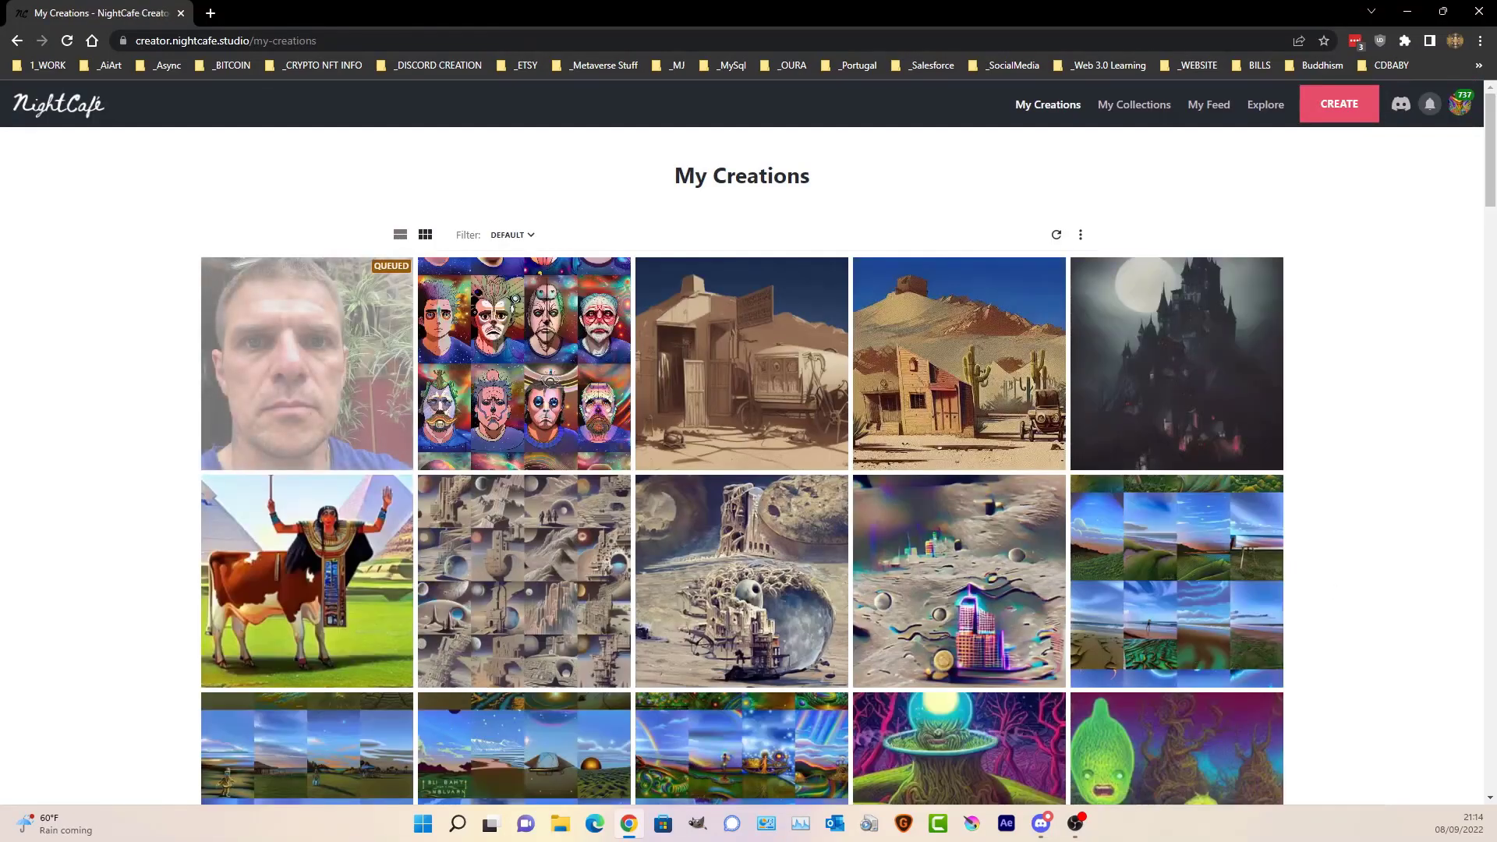
click(516, 298)
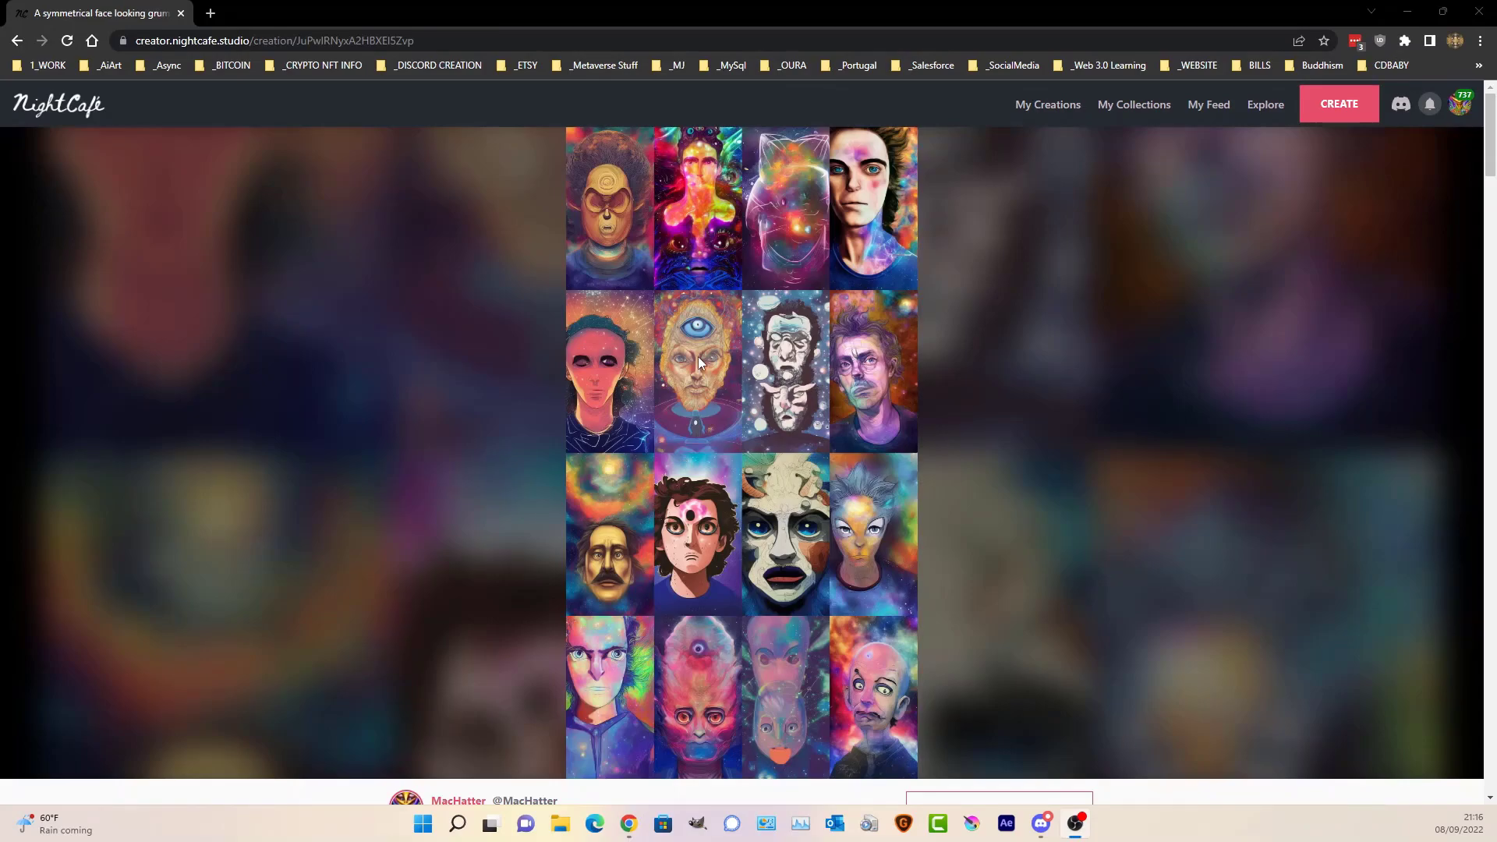
scroll(699, 358, down, 14)
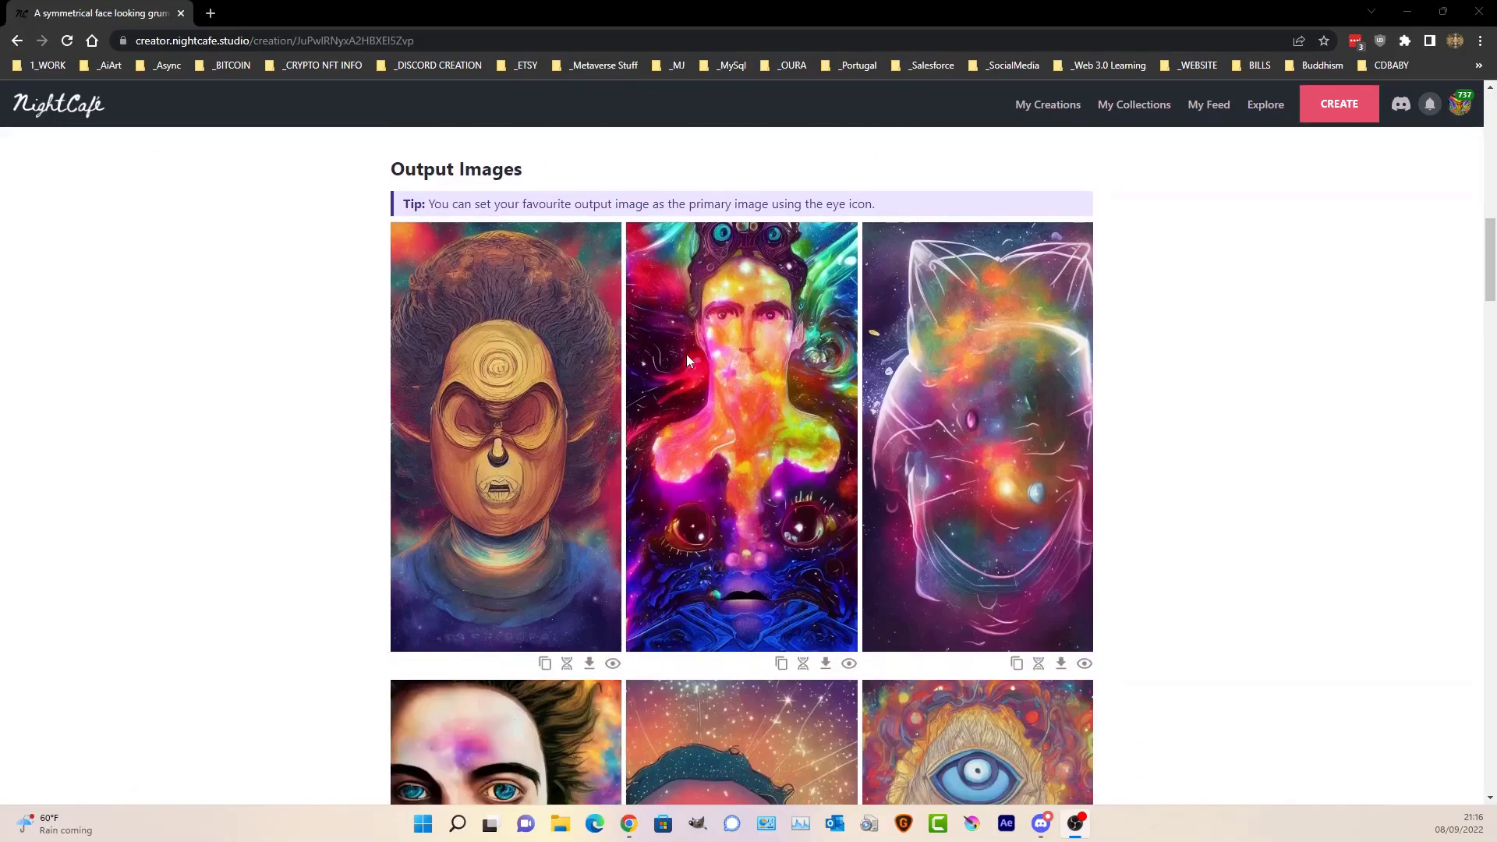
click(849, 663)
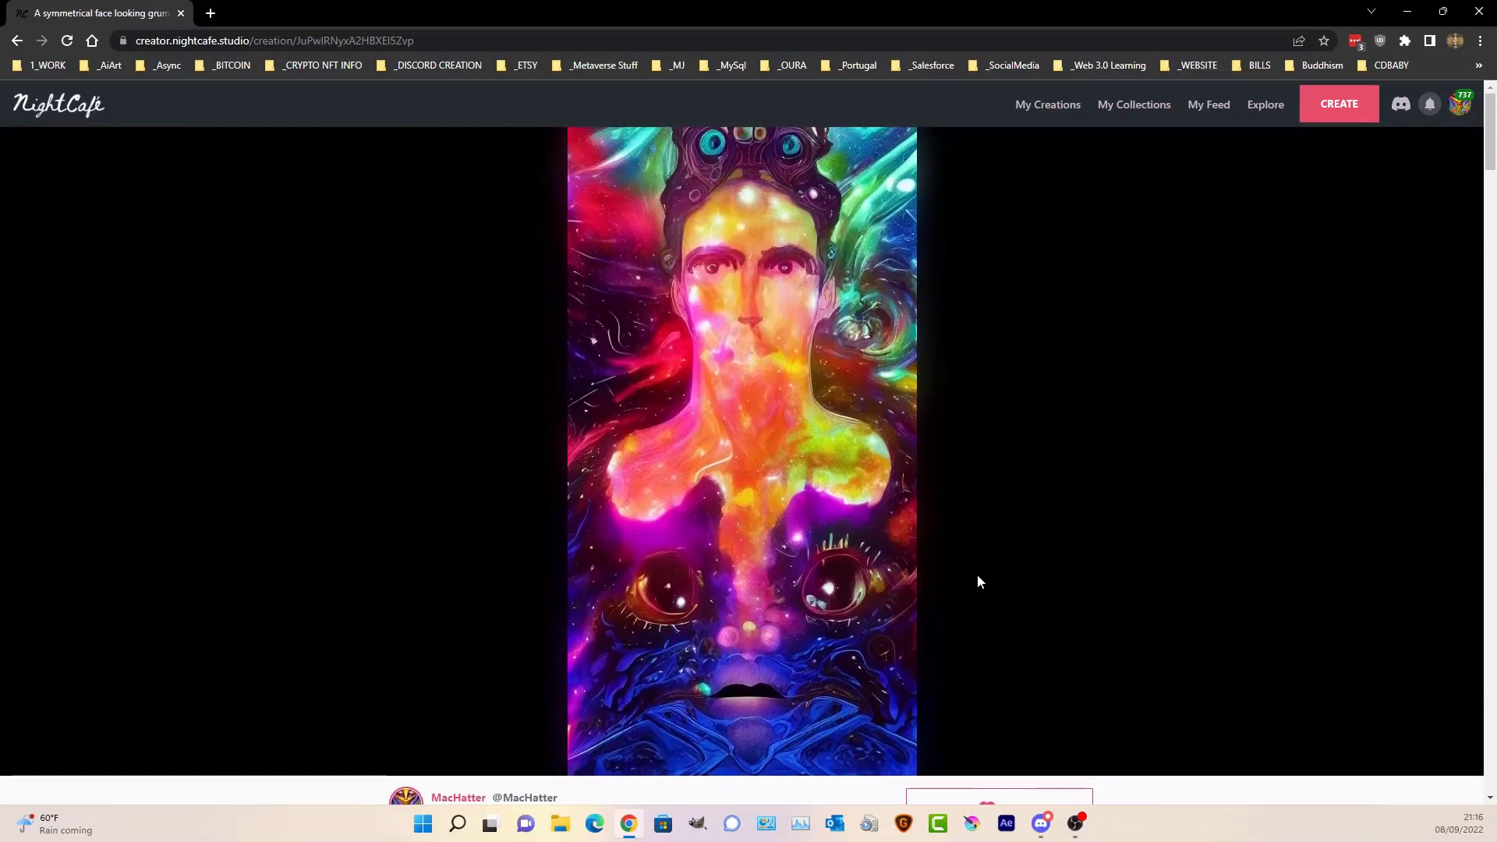
scroll(981, 580, down, 20)
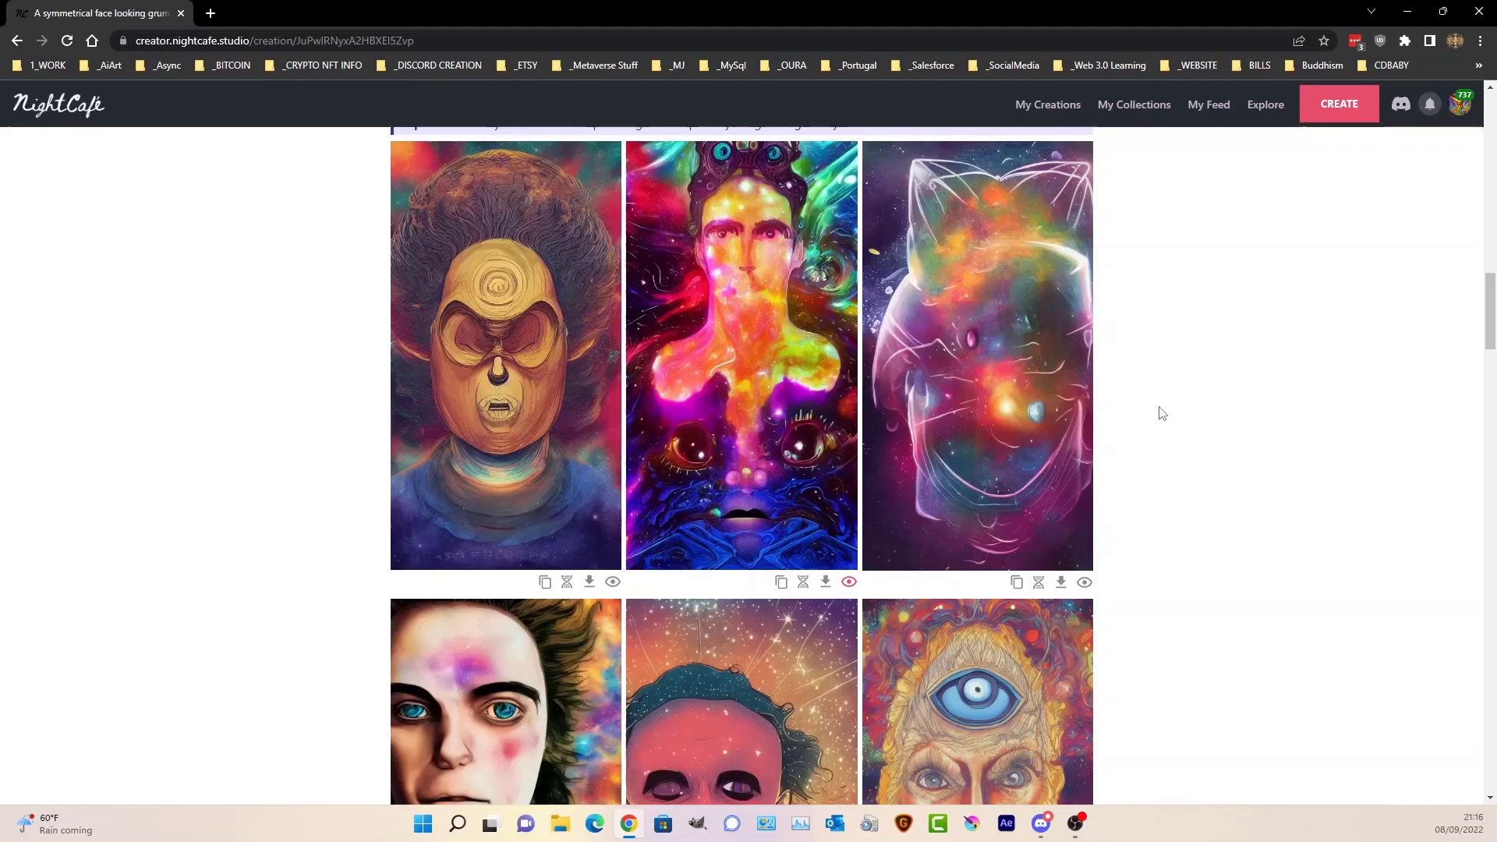
scroll(1161, 413, down, 3)
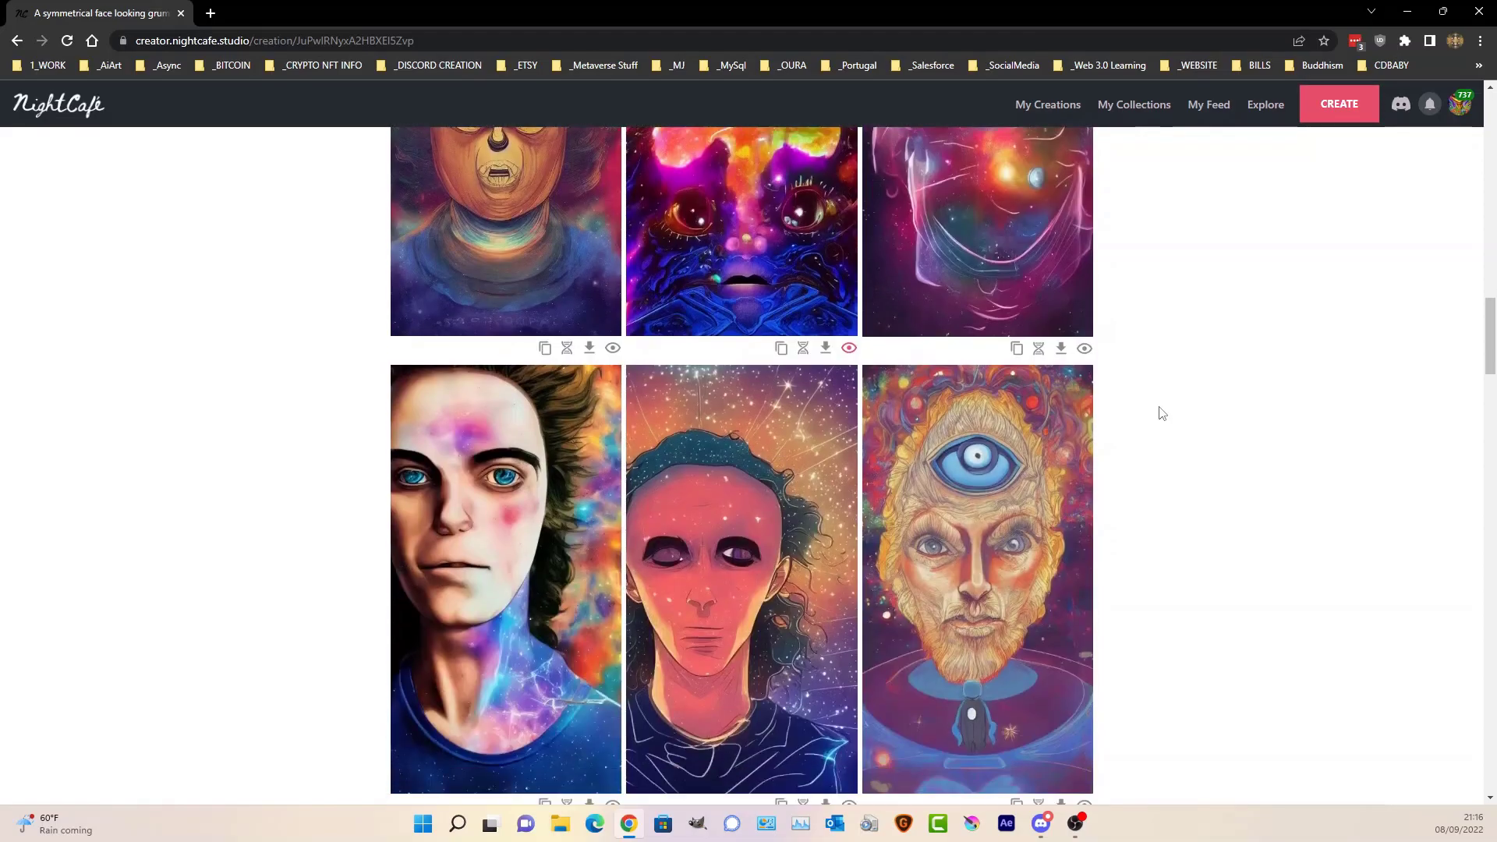
scroll(1162, 413, down, 2)
scroll(458, 355, up, 1)
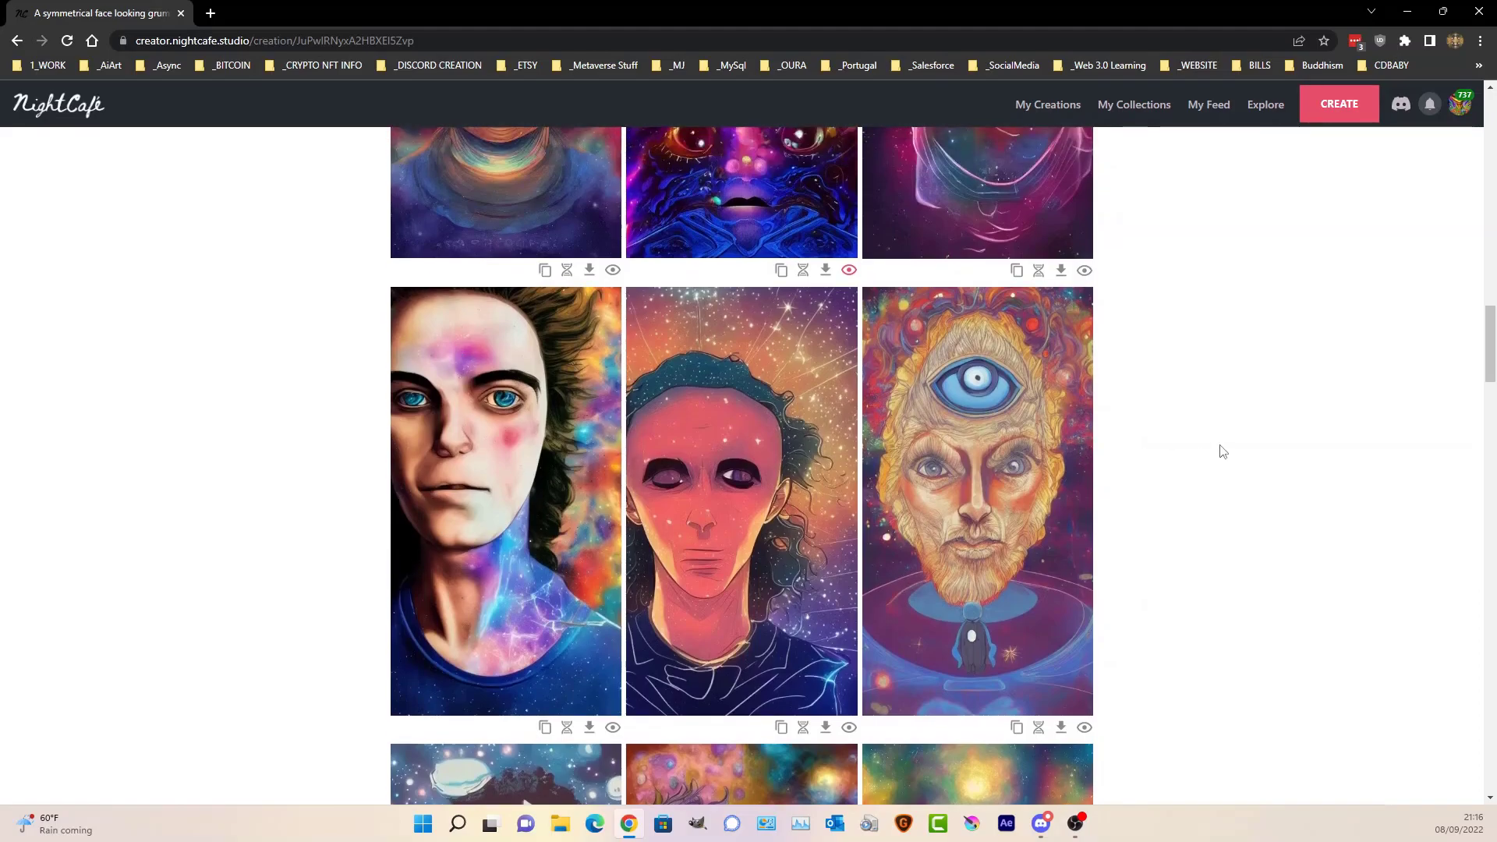
scroll(1221, 450, down, 3)
scroll(1222, 452, down, 4)
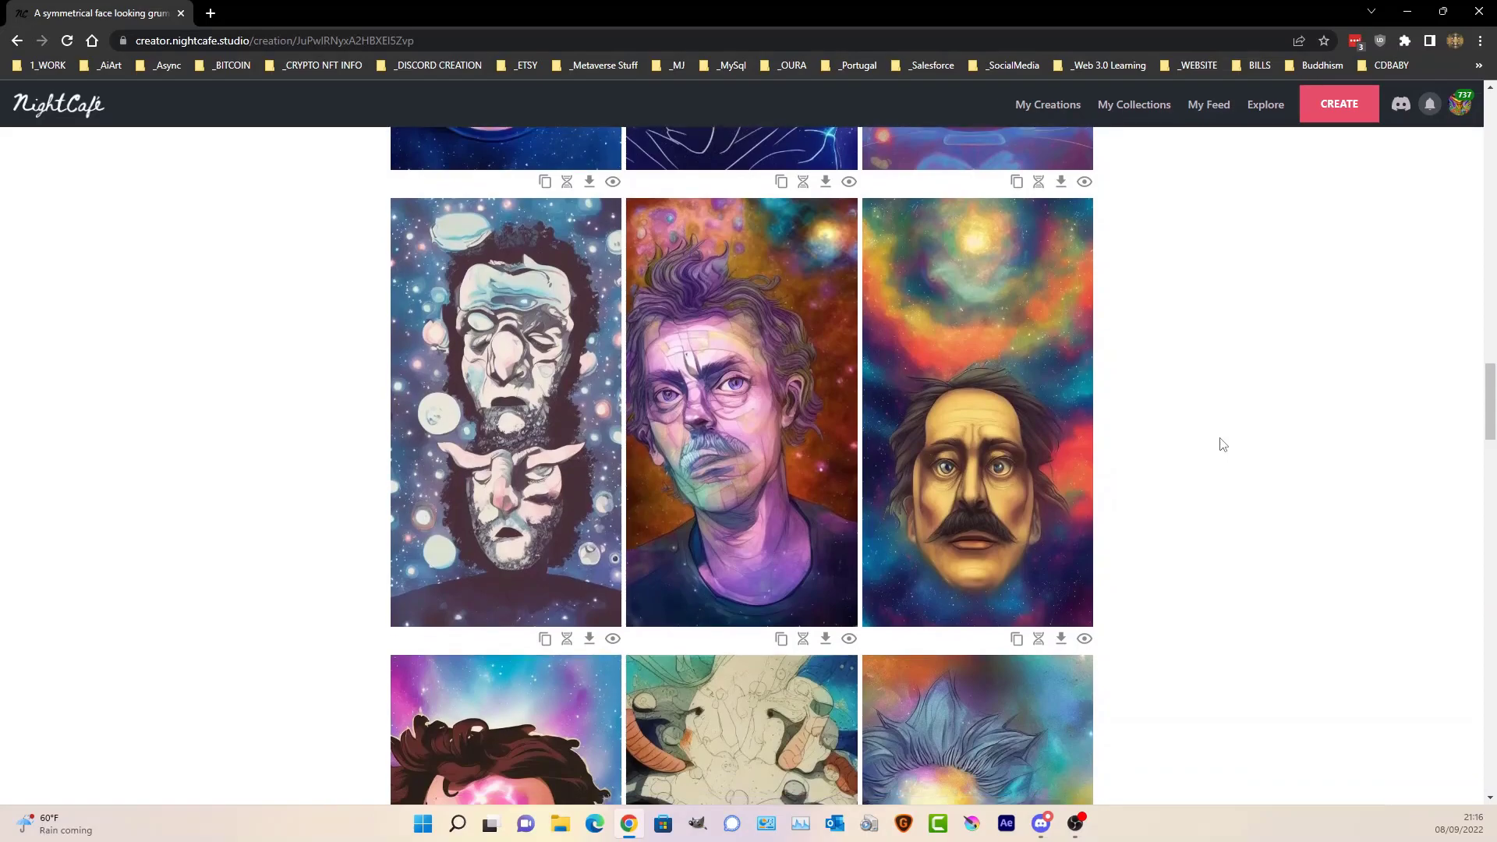
scroll(1223, 444, down, 5)
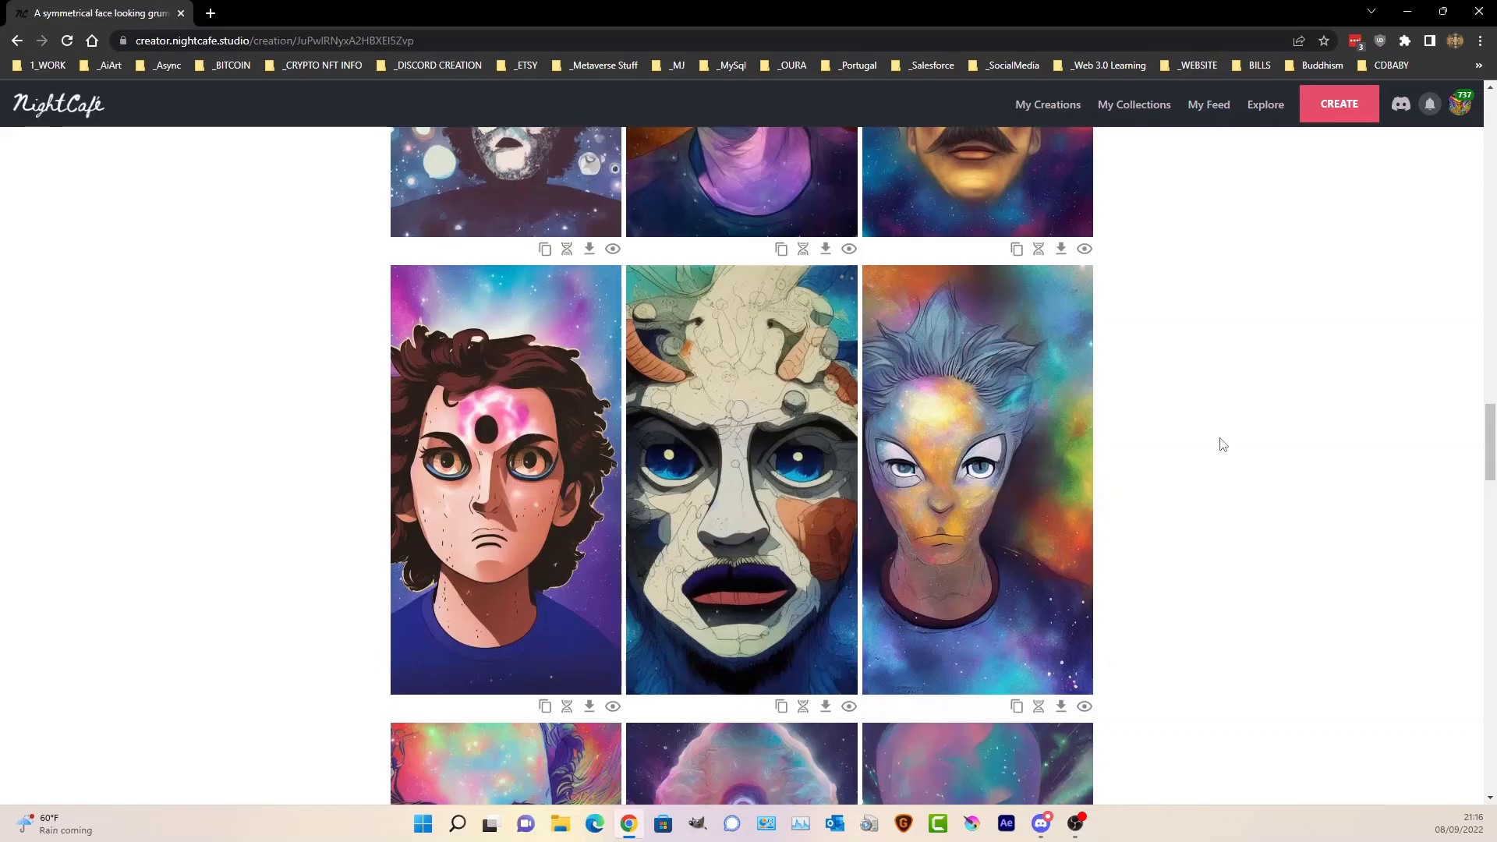
scroll(1222, 445, up, 20)
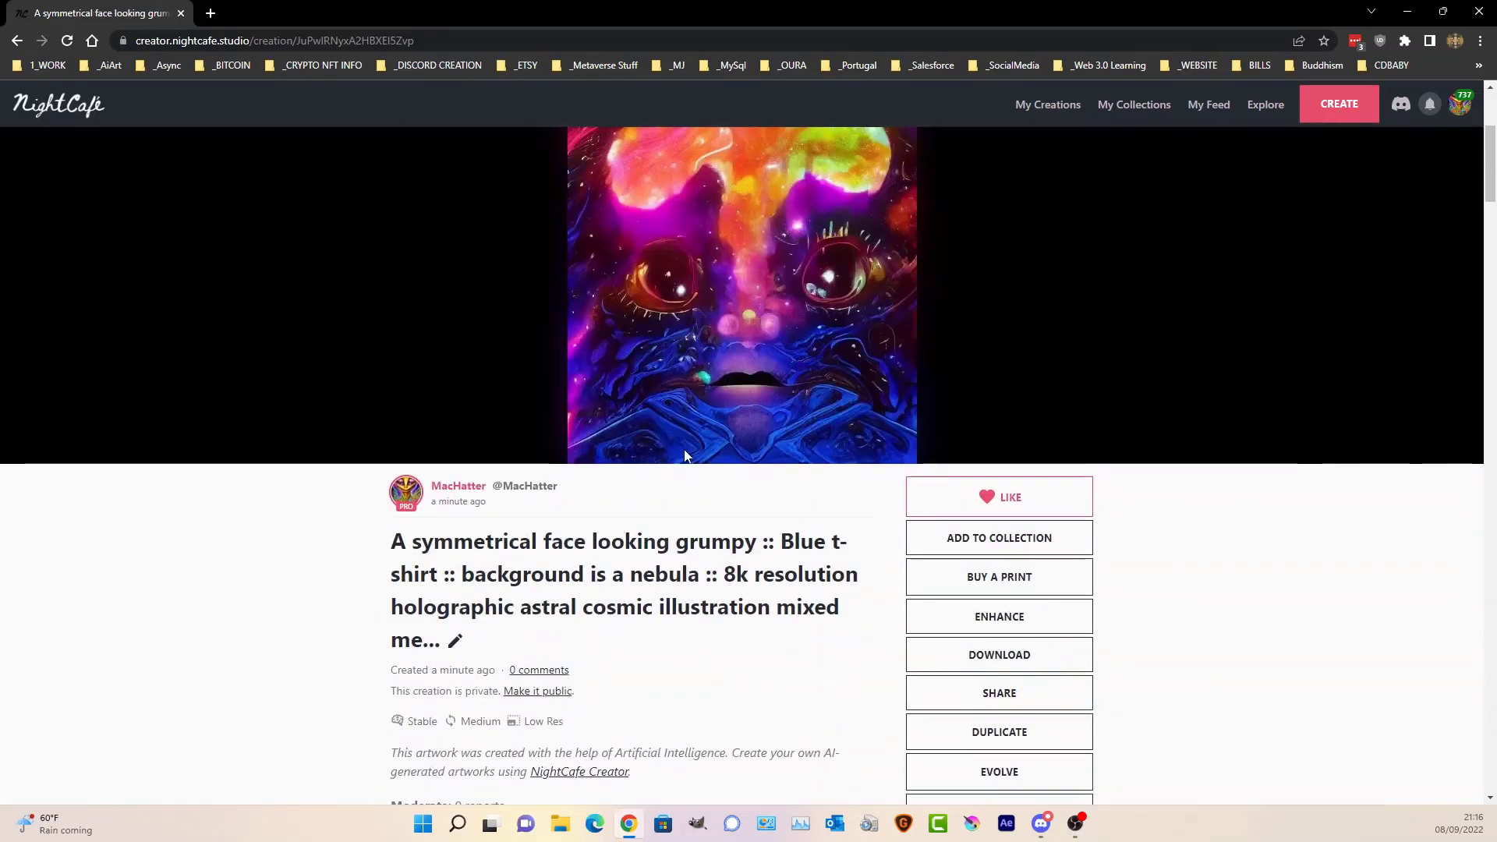
scroll(899, 536, down, 15)
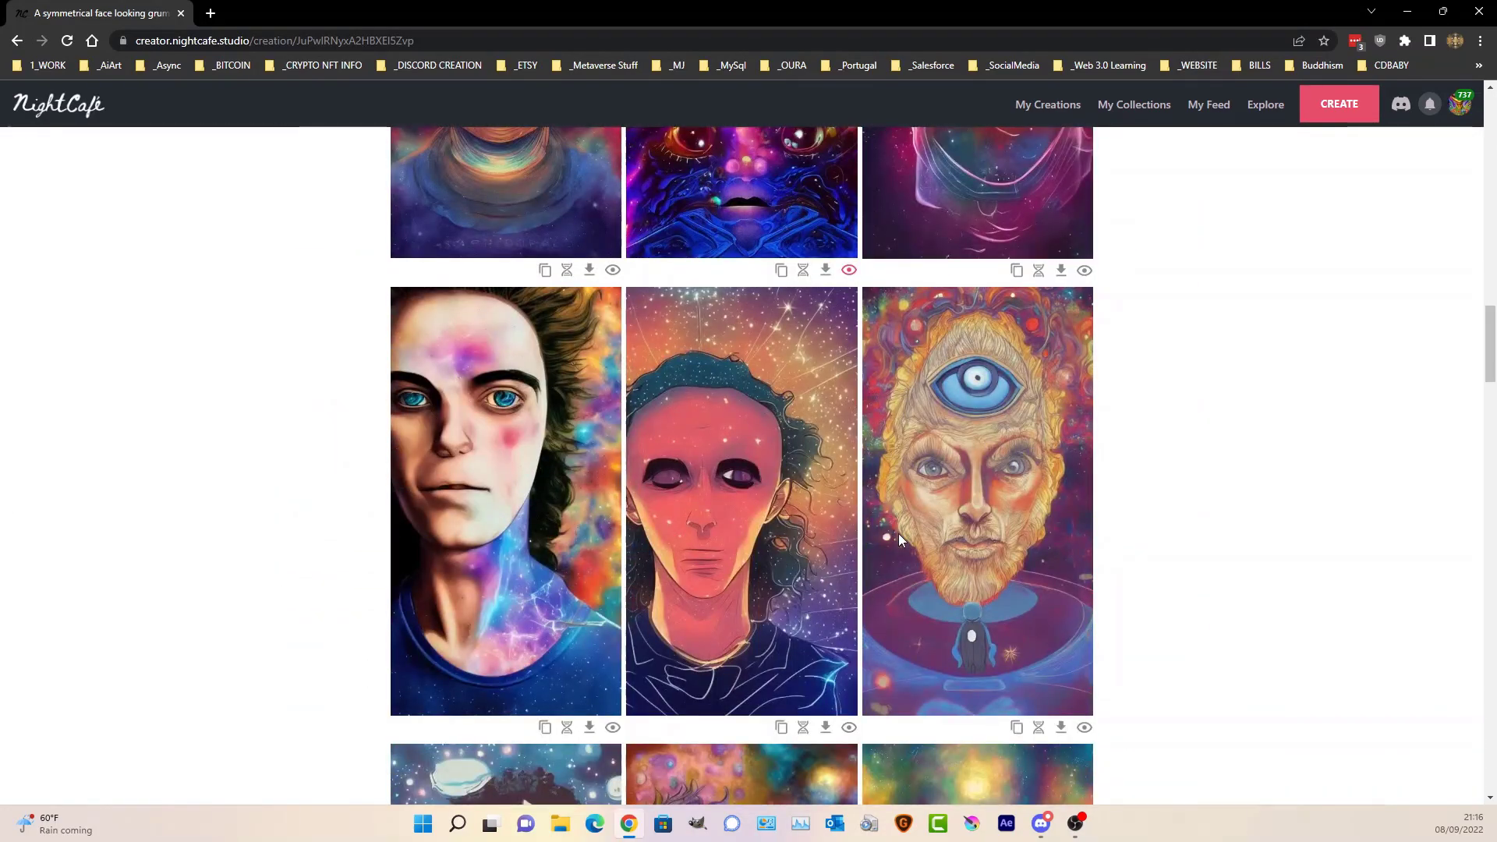
scroll(901, 538, down, 1)
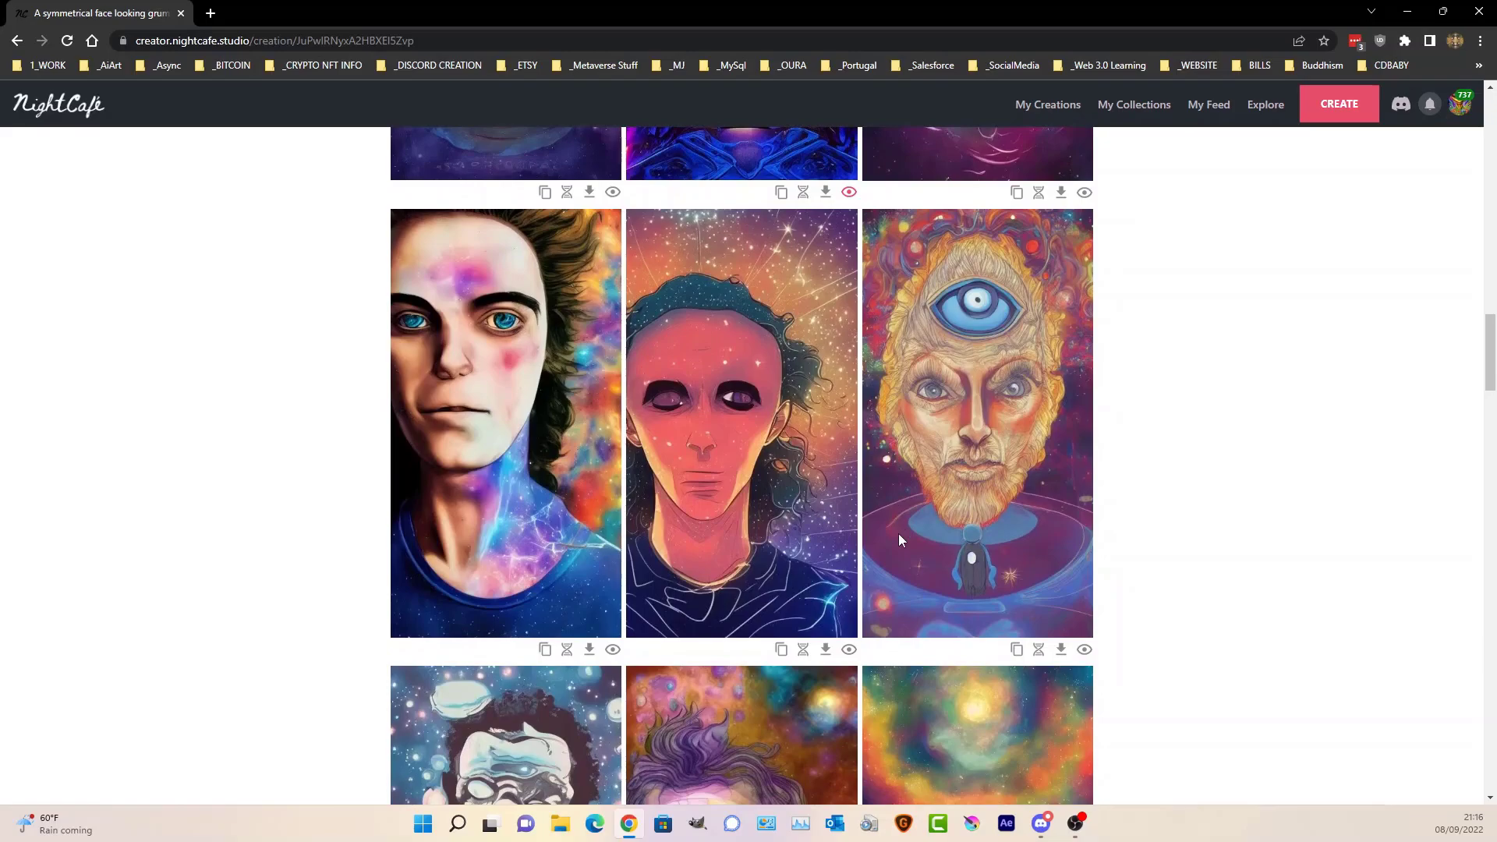
scroll(901, 527, down, 3)
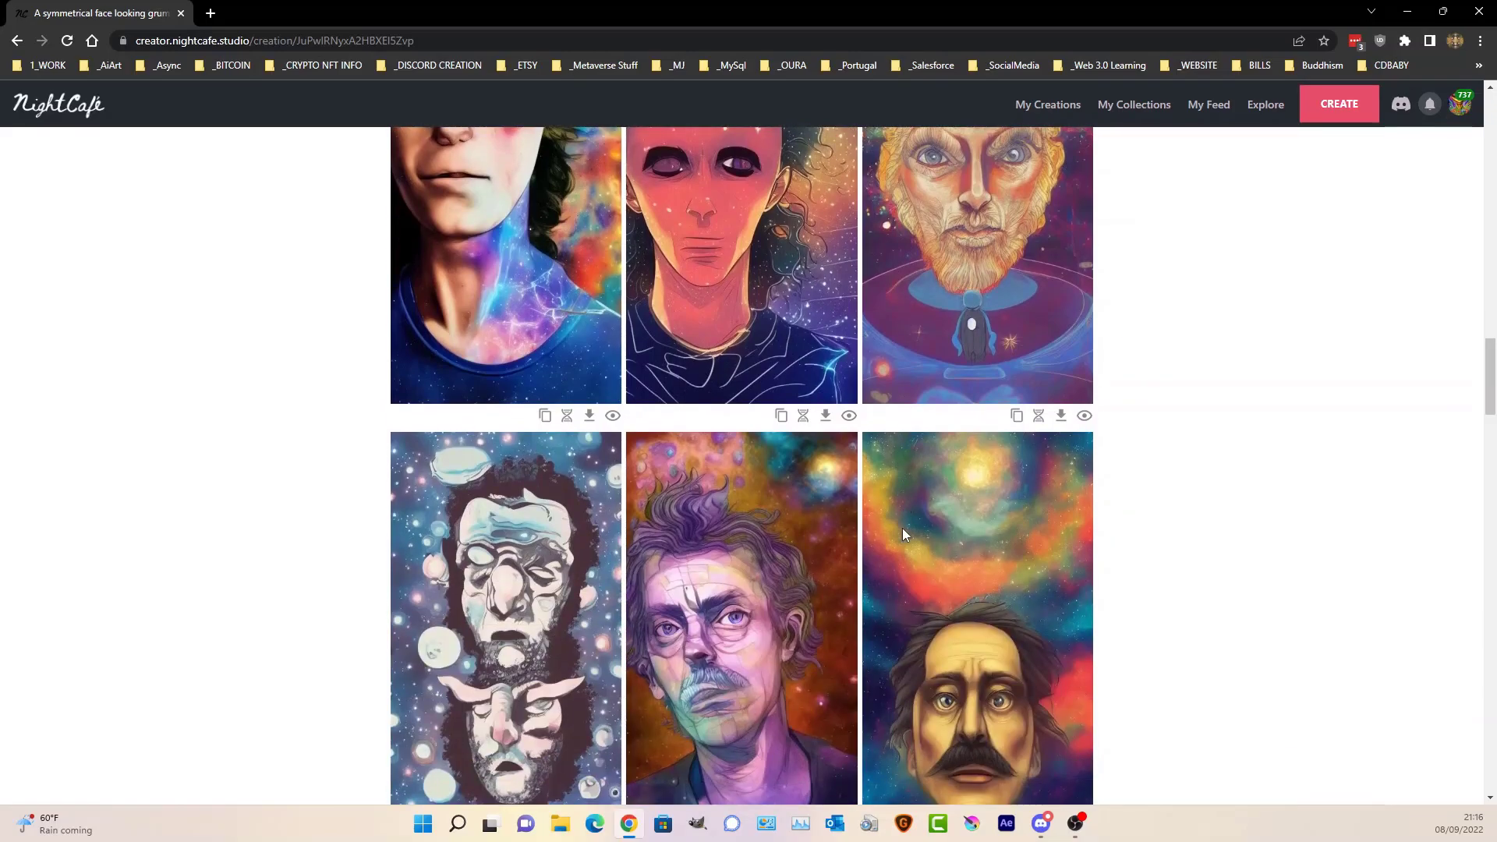
scroll(902, 530, down, 2)
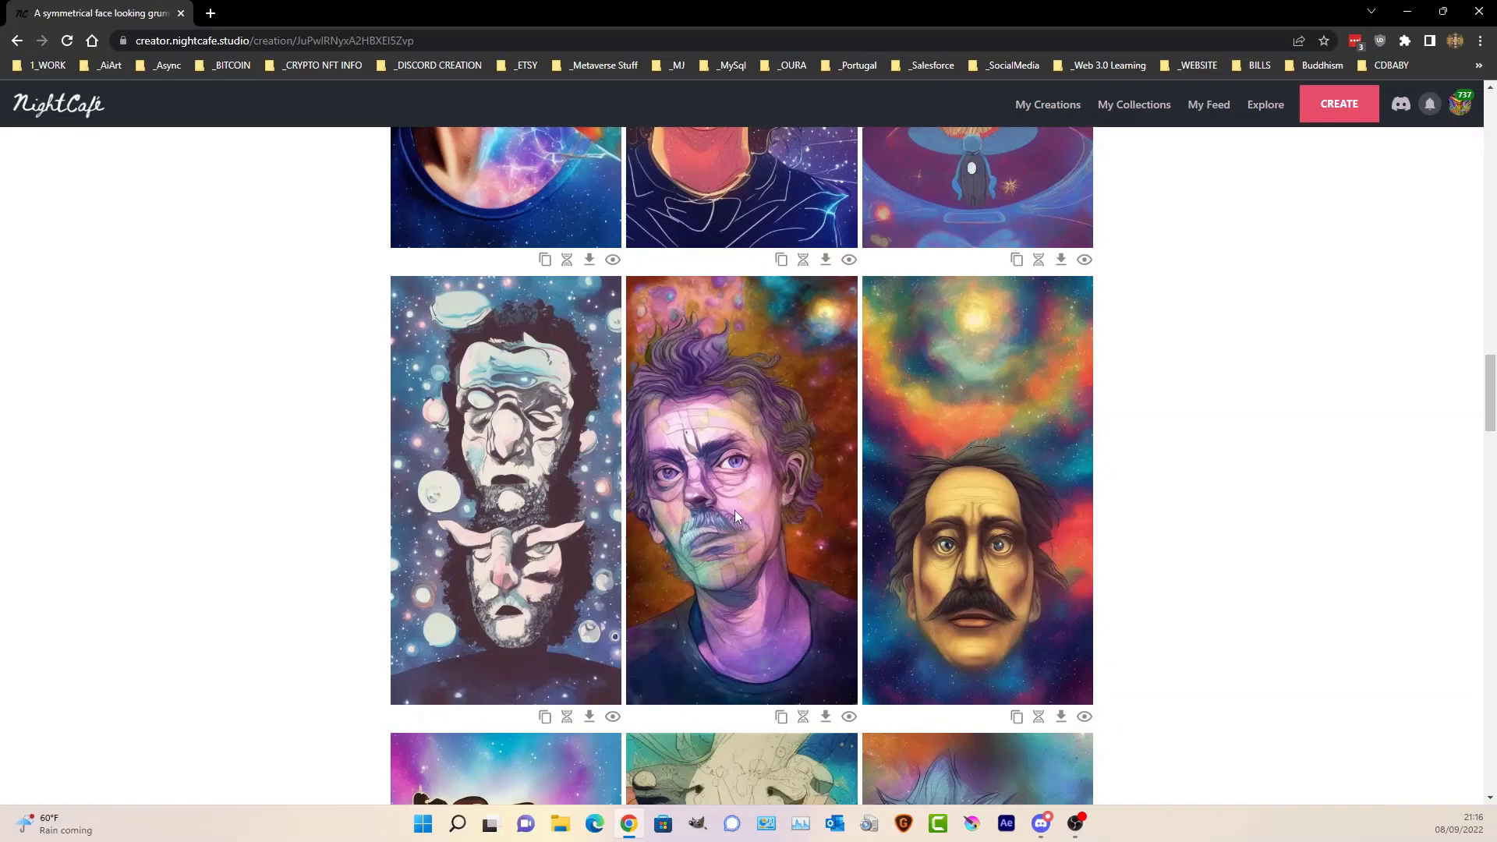
scroll(928, 499, down, 5)
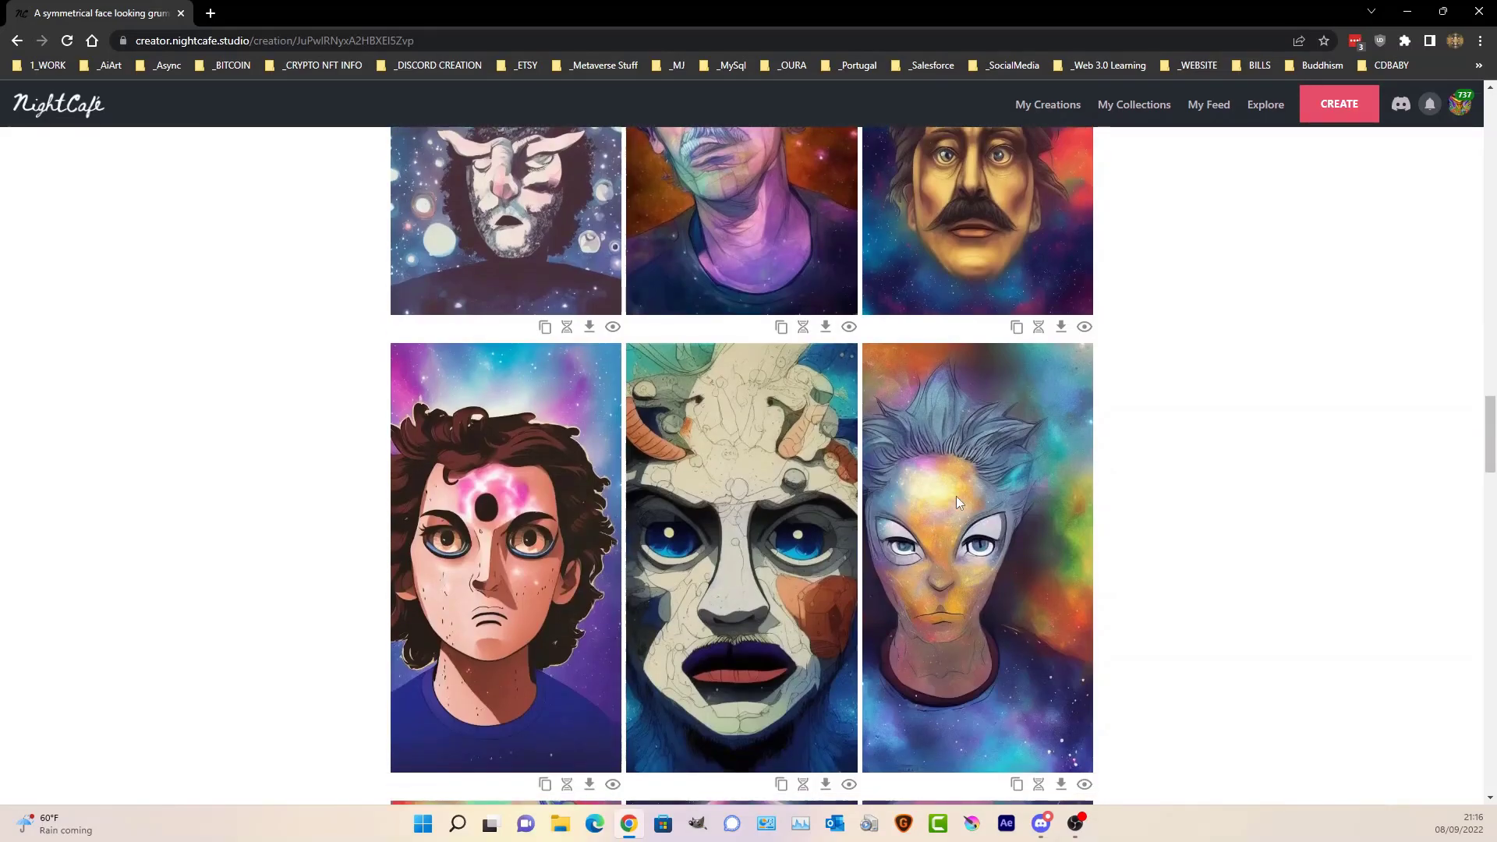
scroll(957, 499, down, 8)
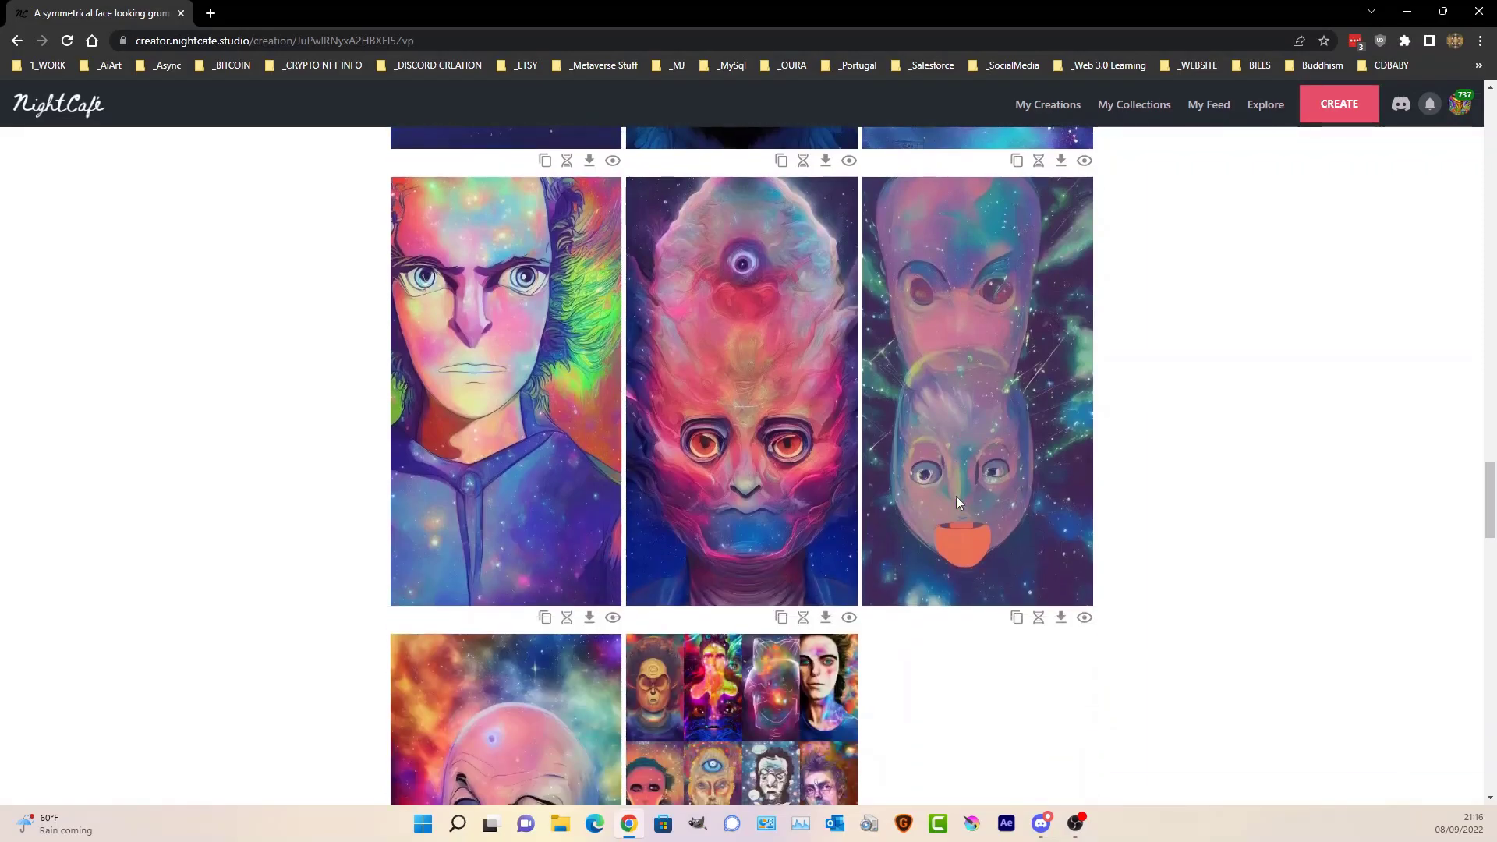
scroll(956, 494, down, 7)
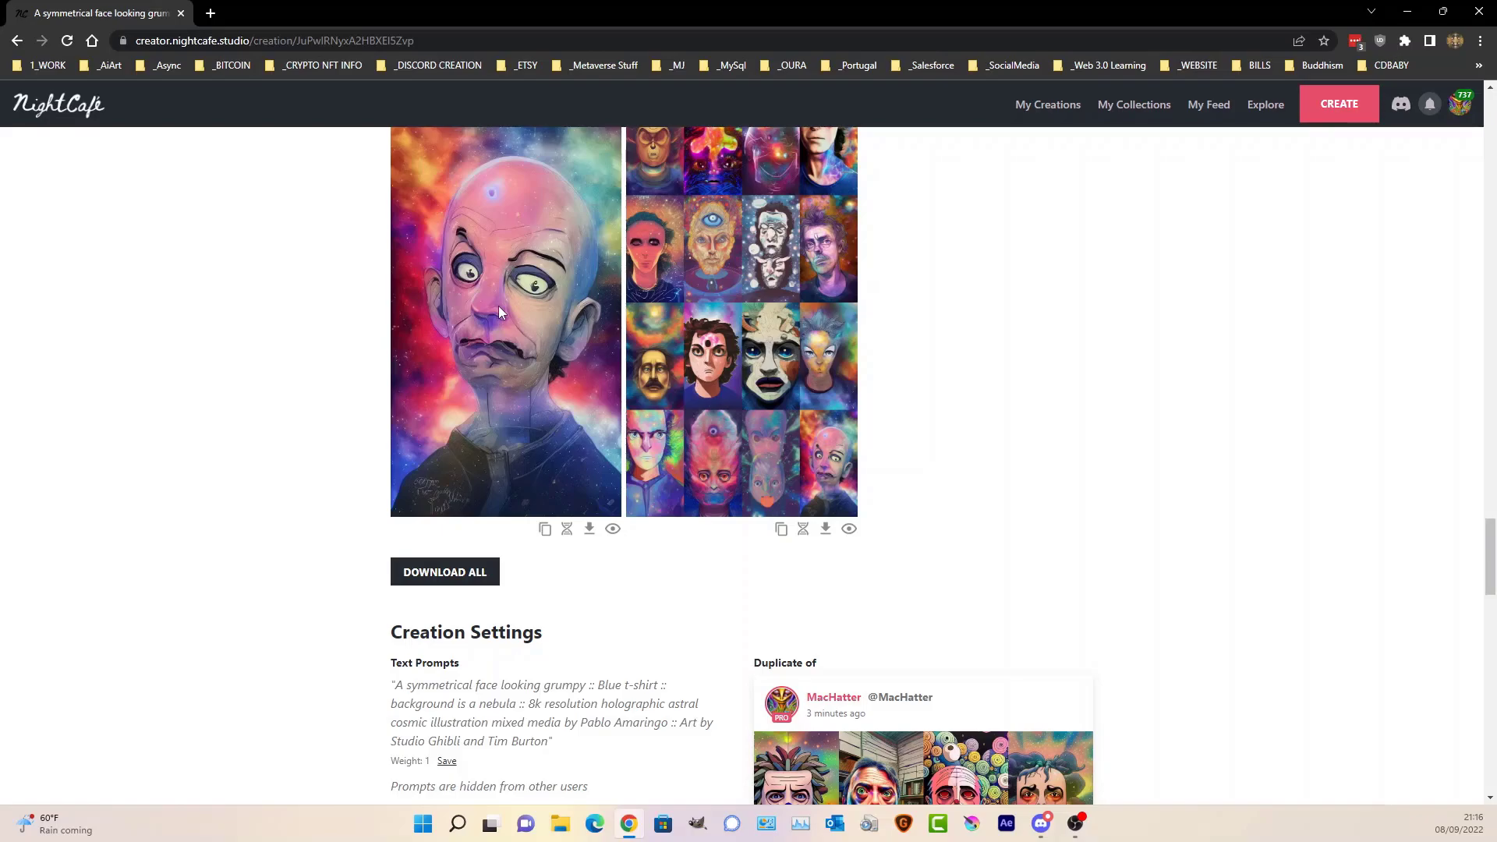
scroll(1058, 418, down, 2)
scroll(1057, 418, down, 11)
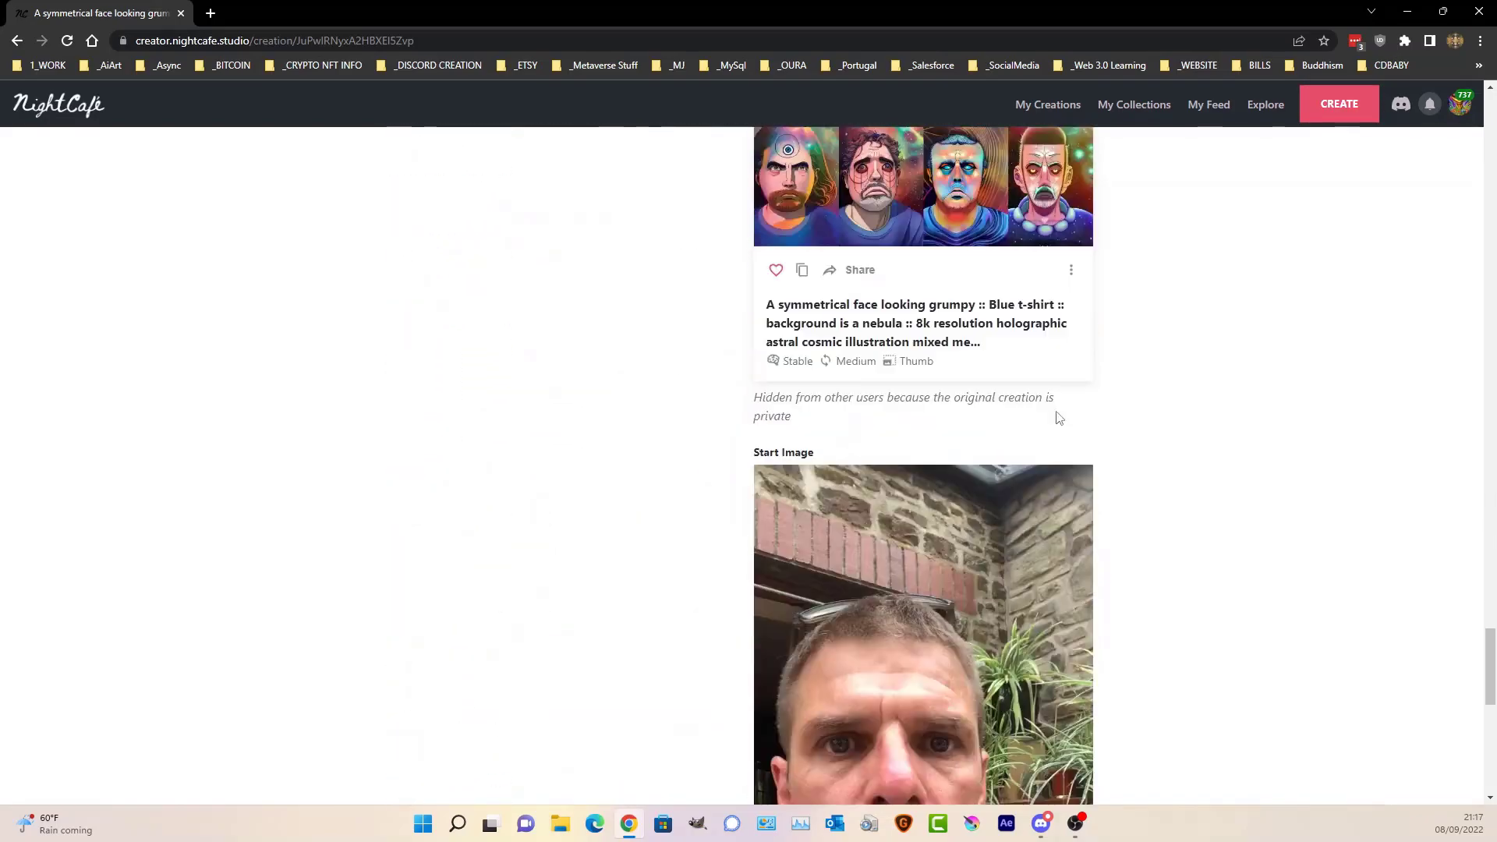
scroll(1056, 413, up, 7)
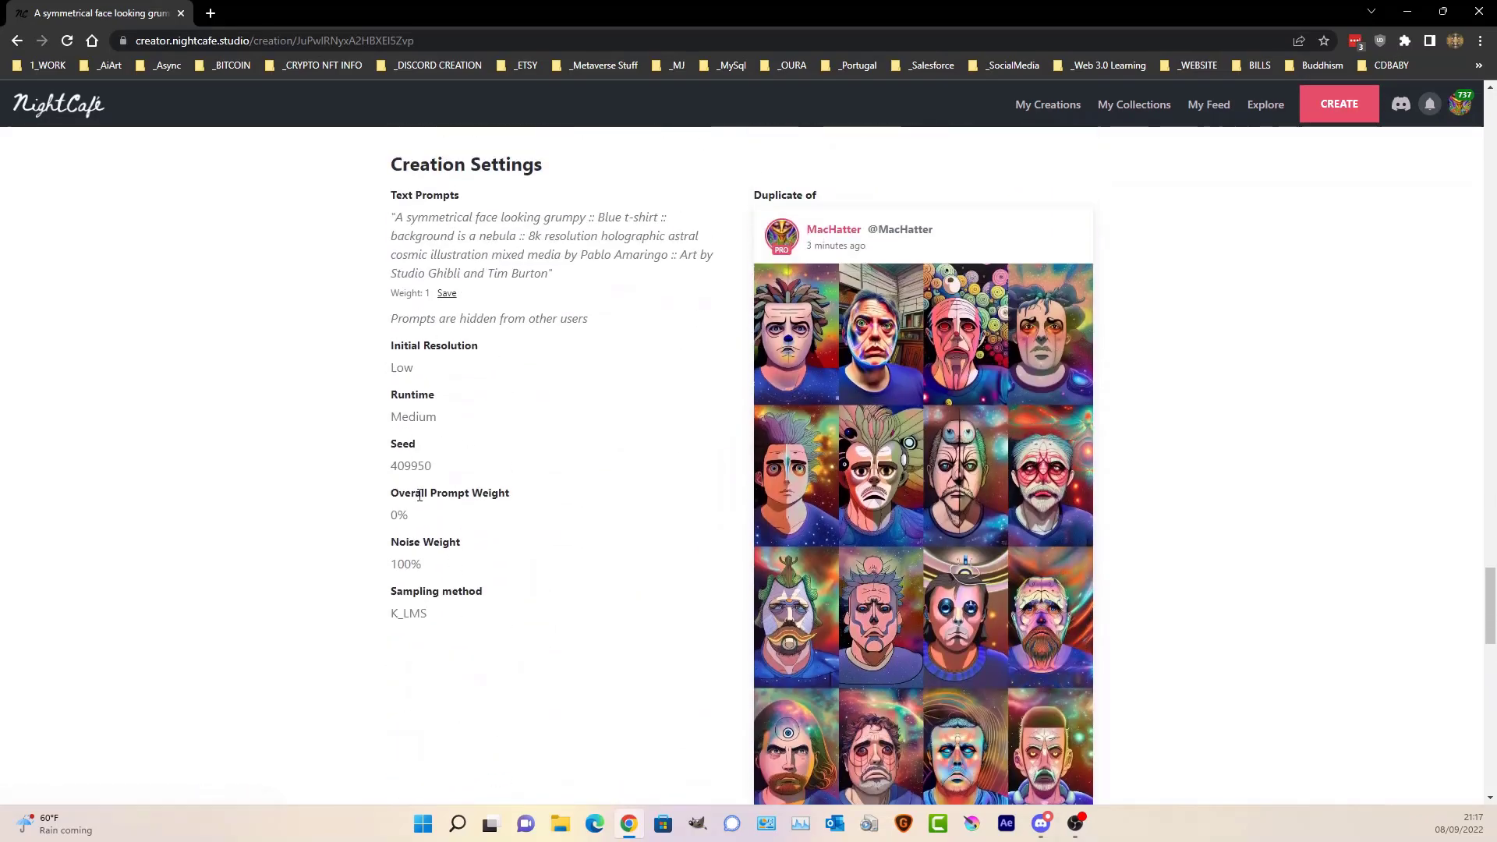
drag(391, 492, 601, 502)
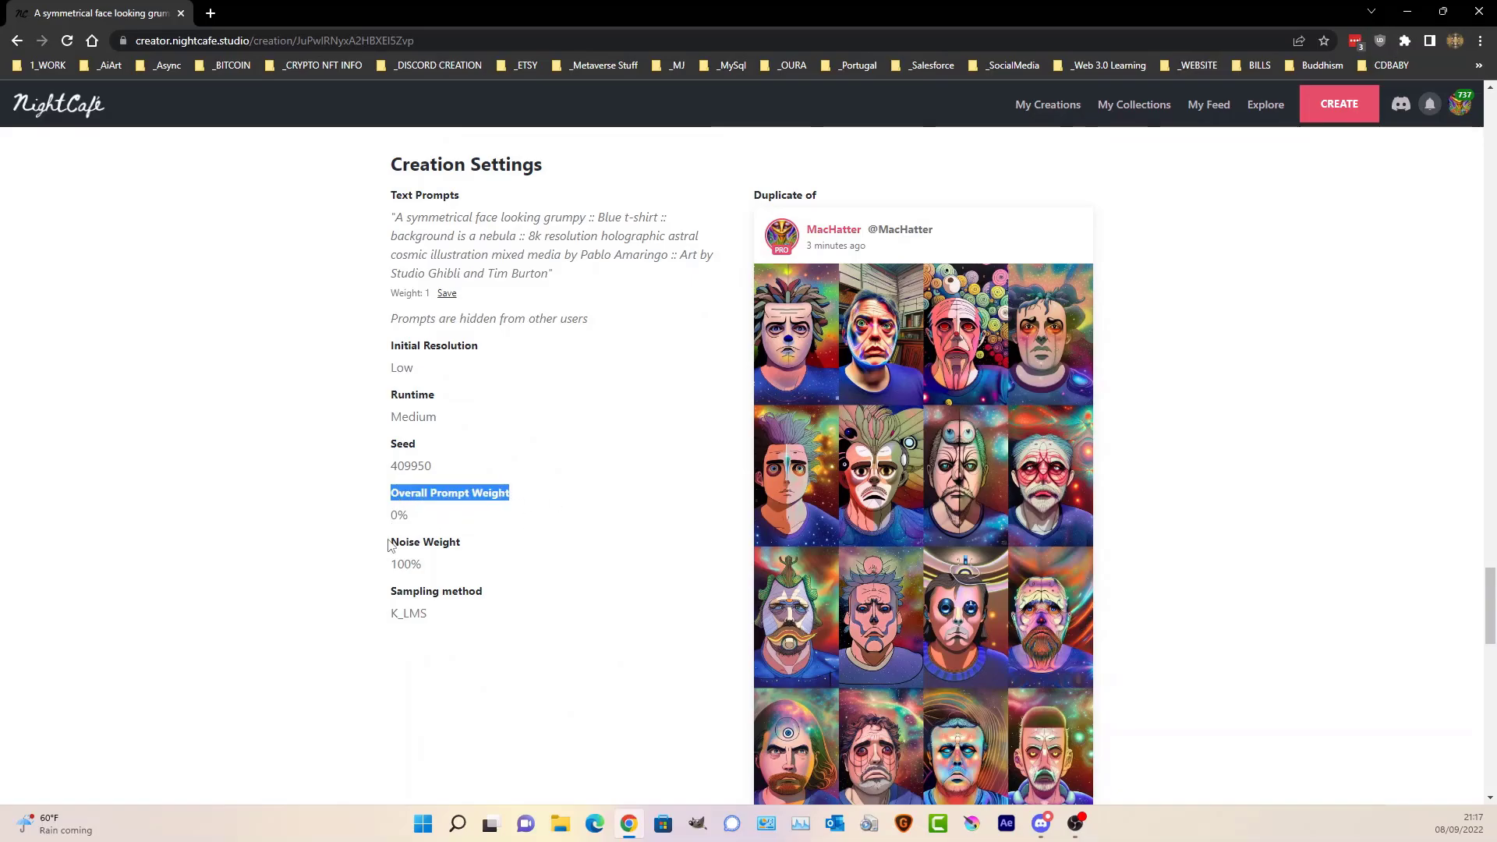
drag(388, 541, 462, 544)
click(554, 563)
scroll(563, 520, down, 10)
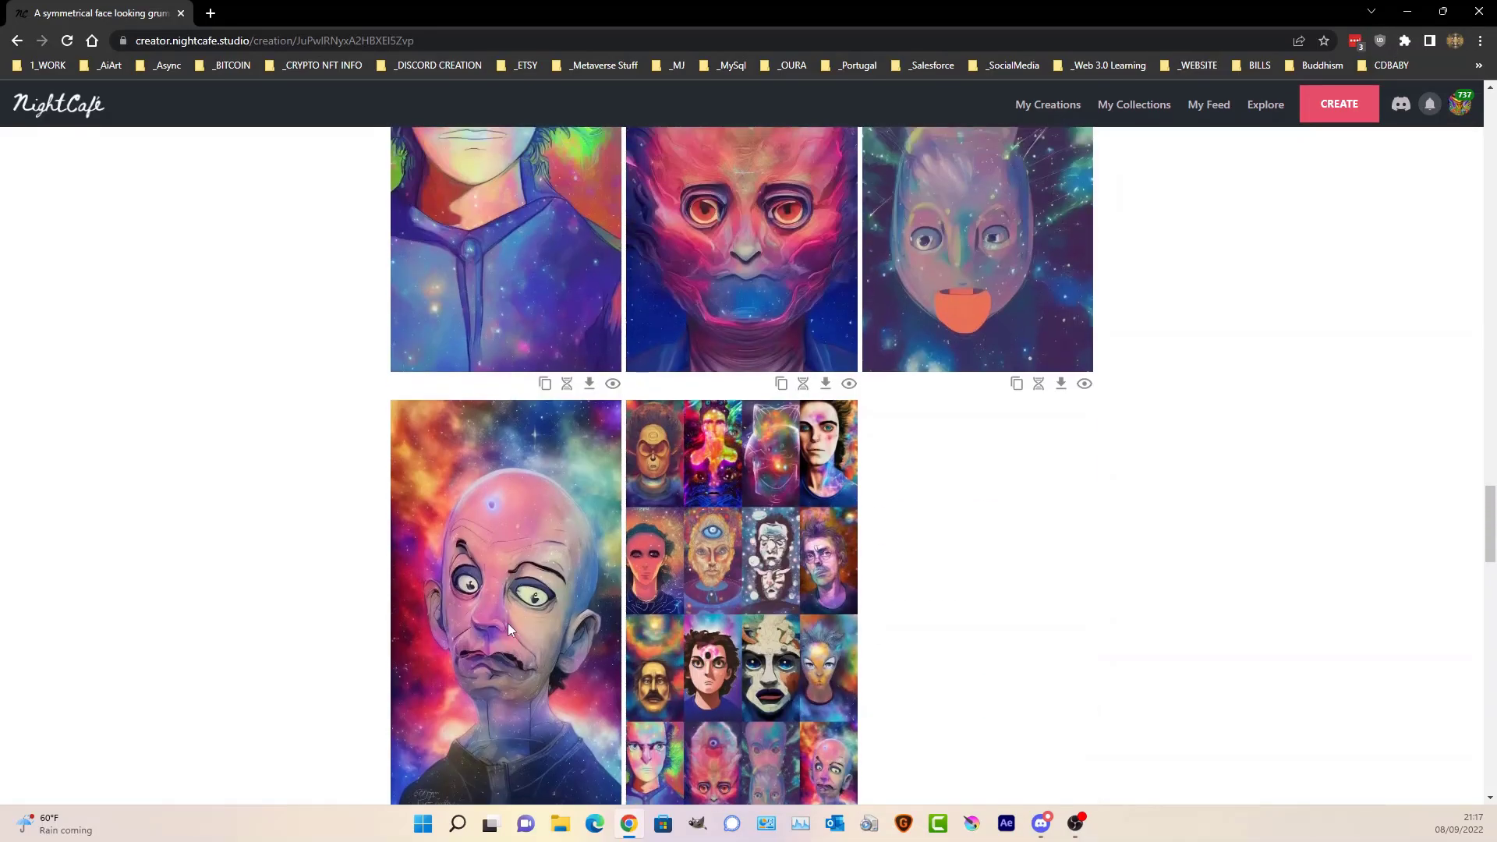
scroll(563, 517, down, 10)
scroll(694, 406, up, 15)
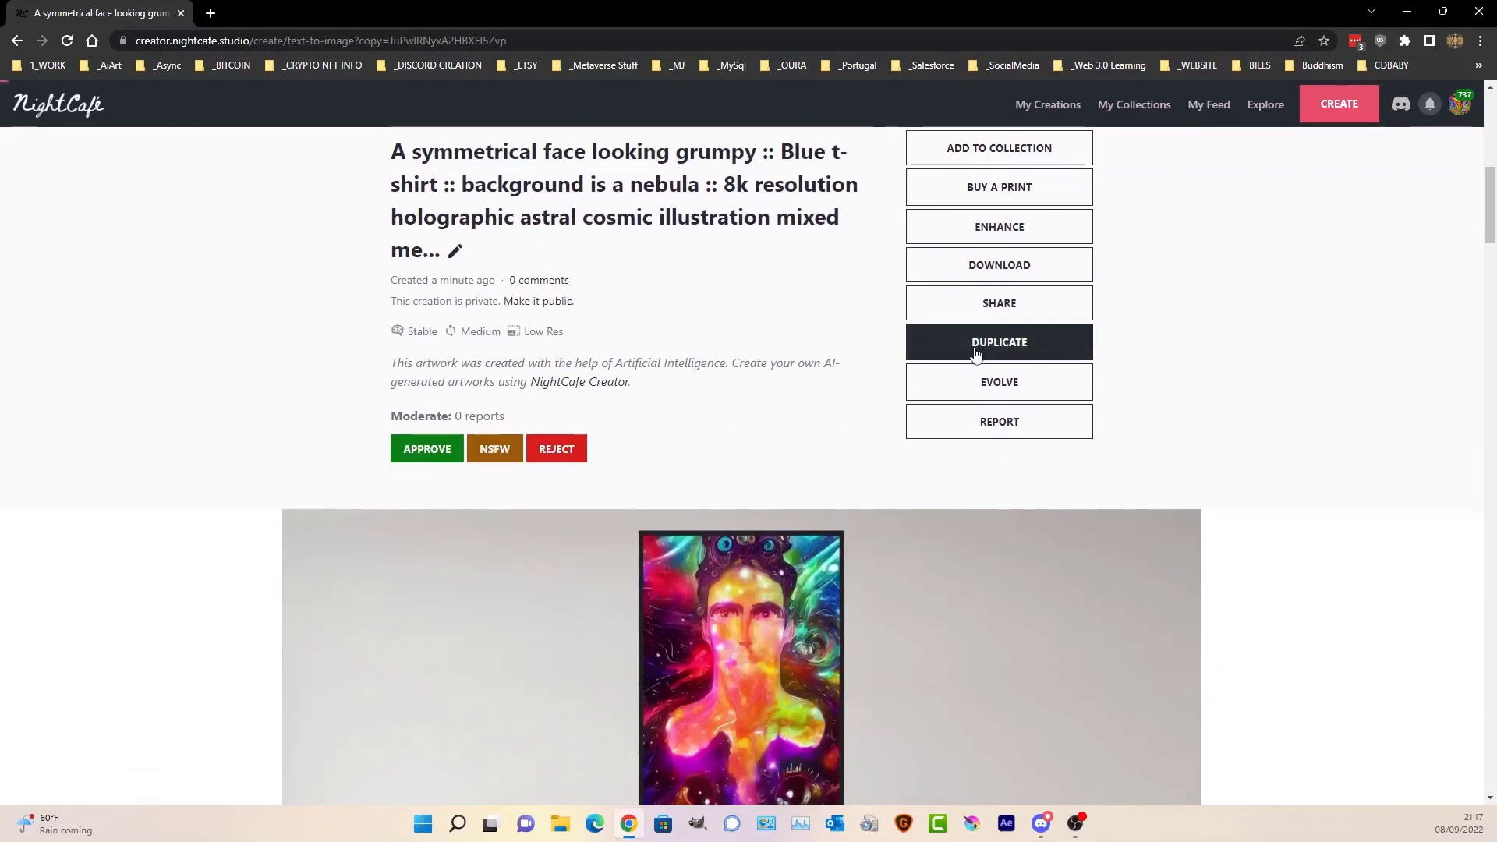
- Duplicate the grumpy-face creation, randomize its seed, and raise Prompt Weight to 50%
click(979, 344)
scroll(889, 367, down, 15)
scroll(755, 367, up, 4)
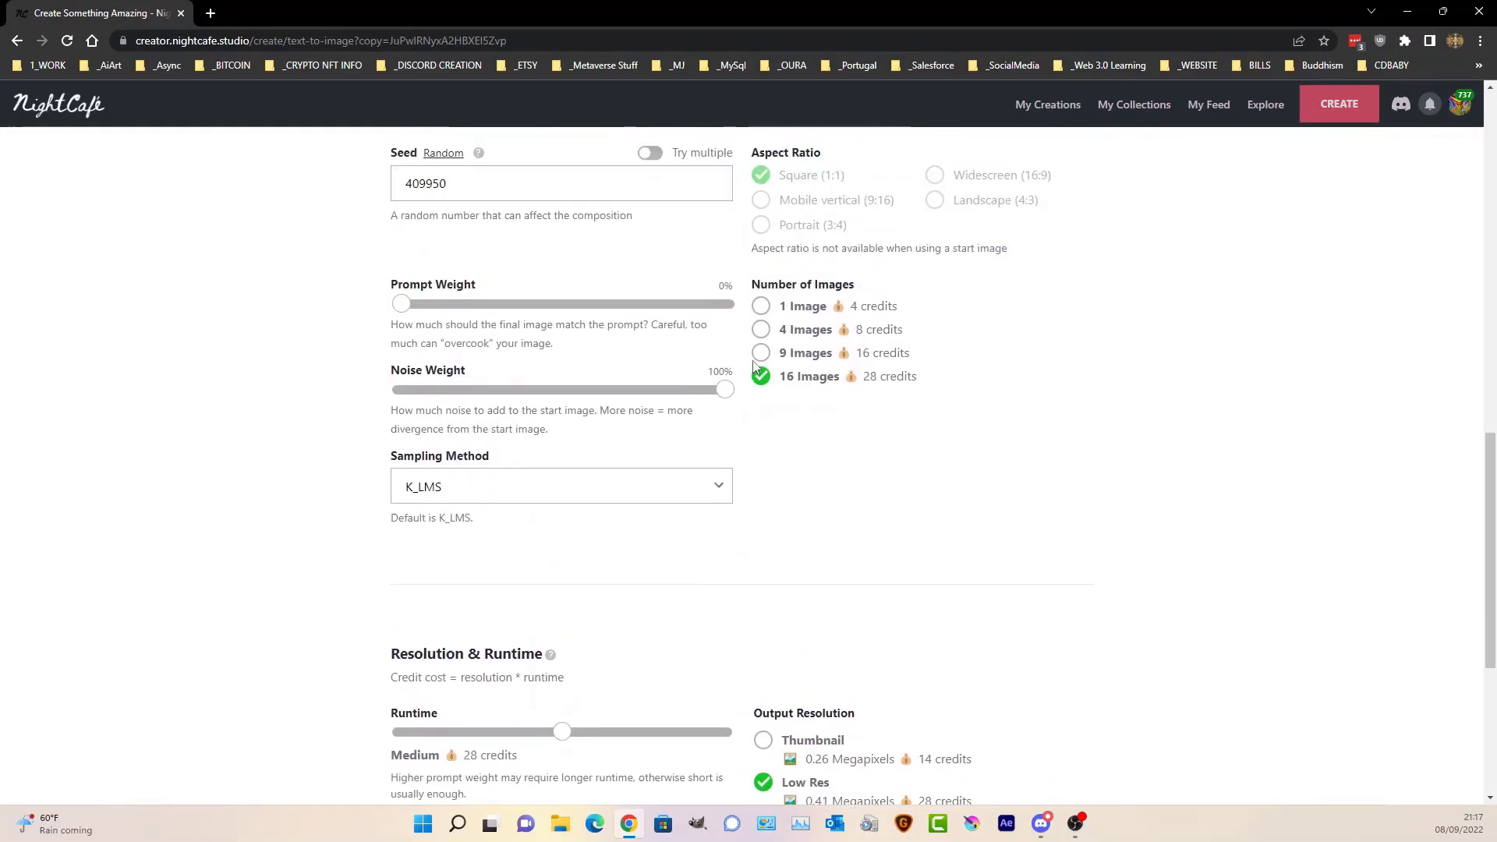
scroll(755, 360, up, 1)
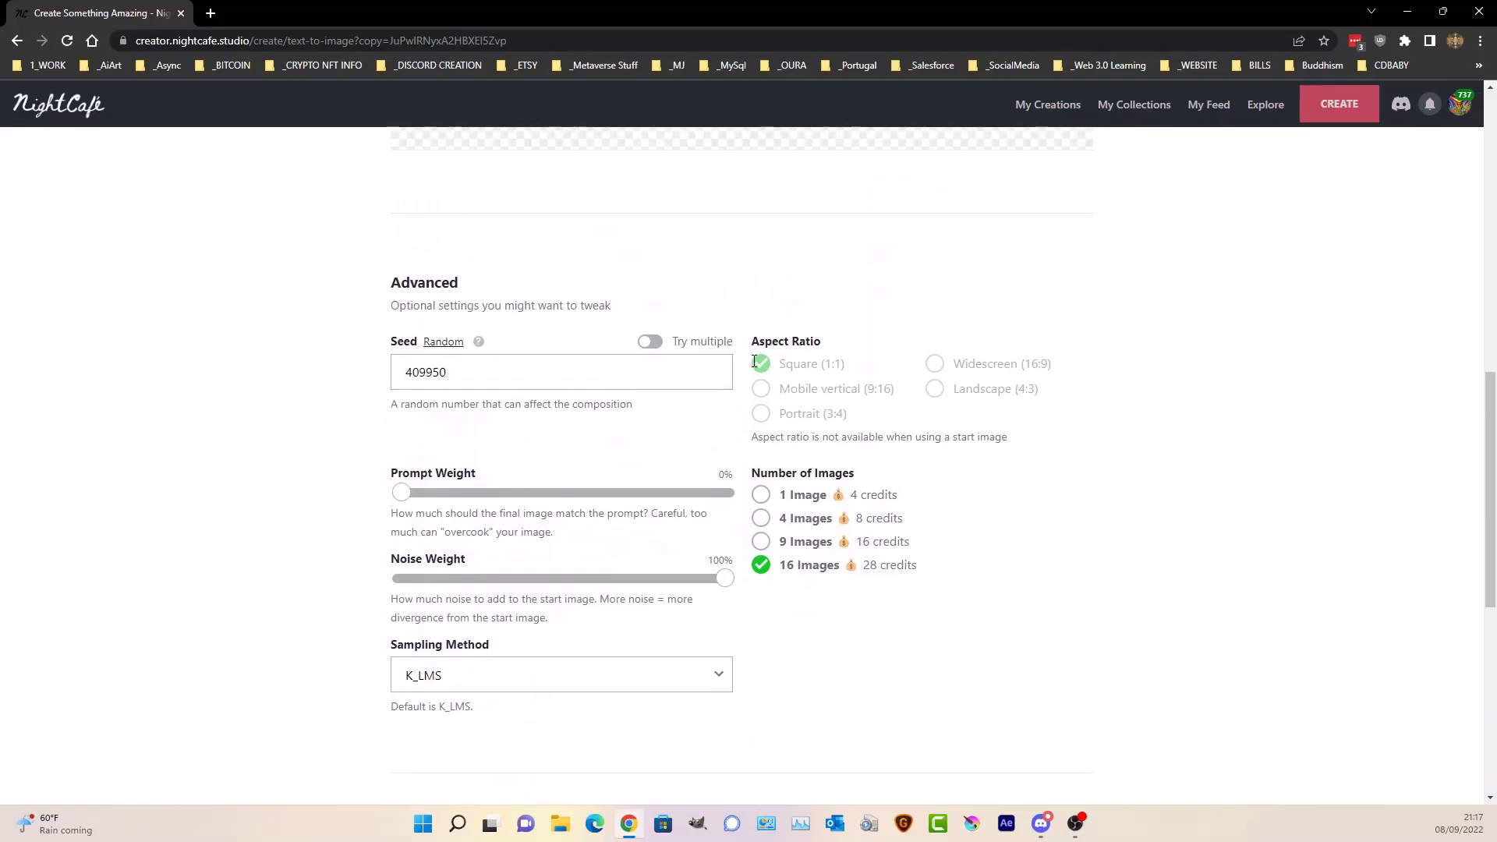
click(442, 341)
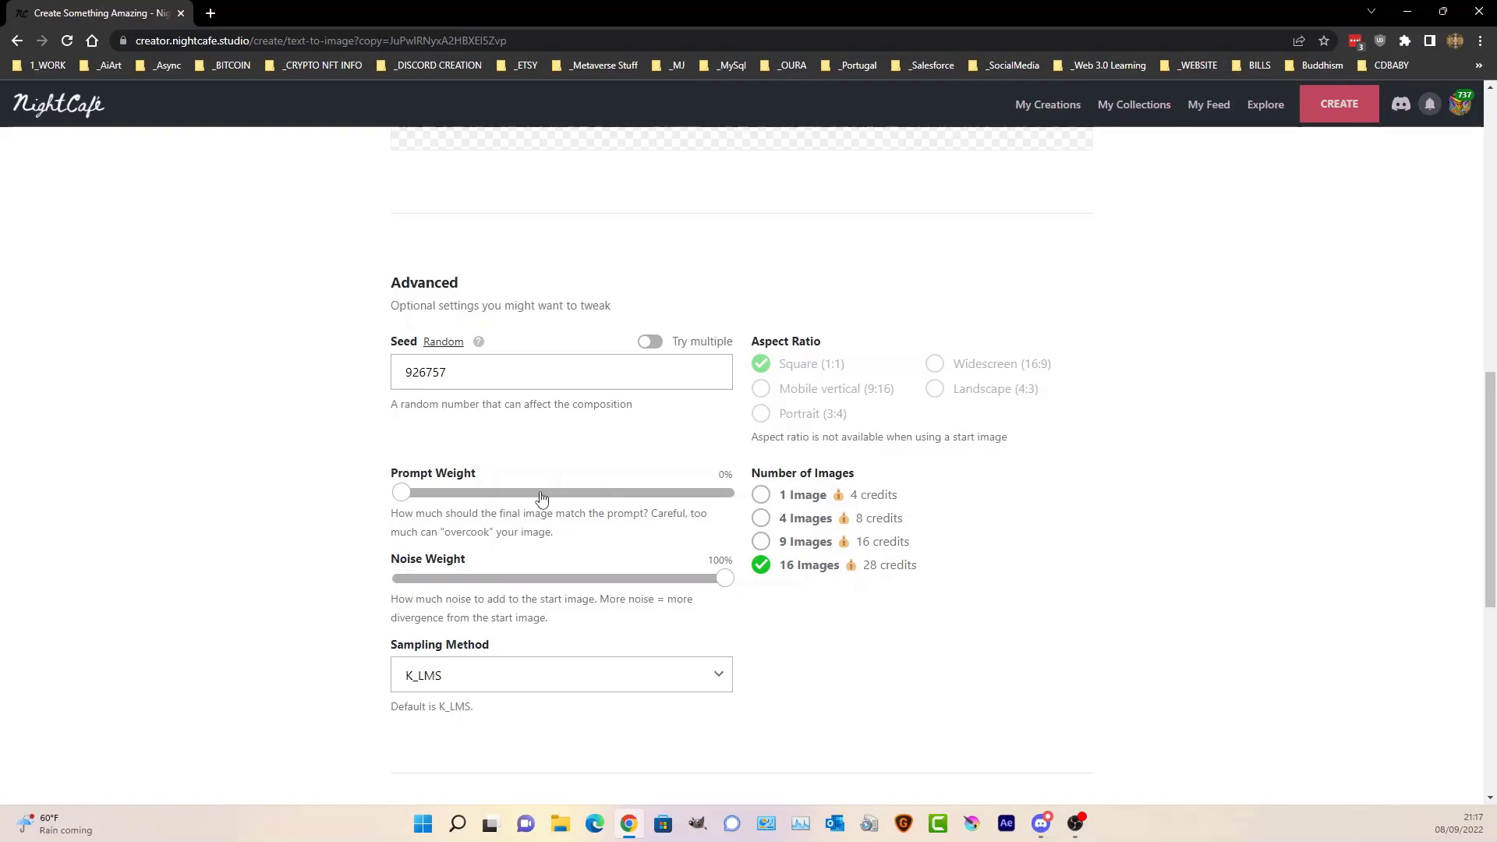
drag(531, 494, 561, 494)
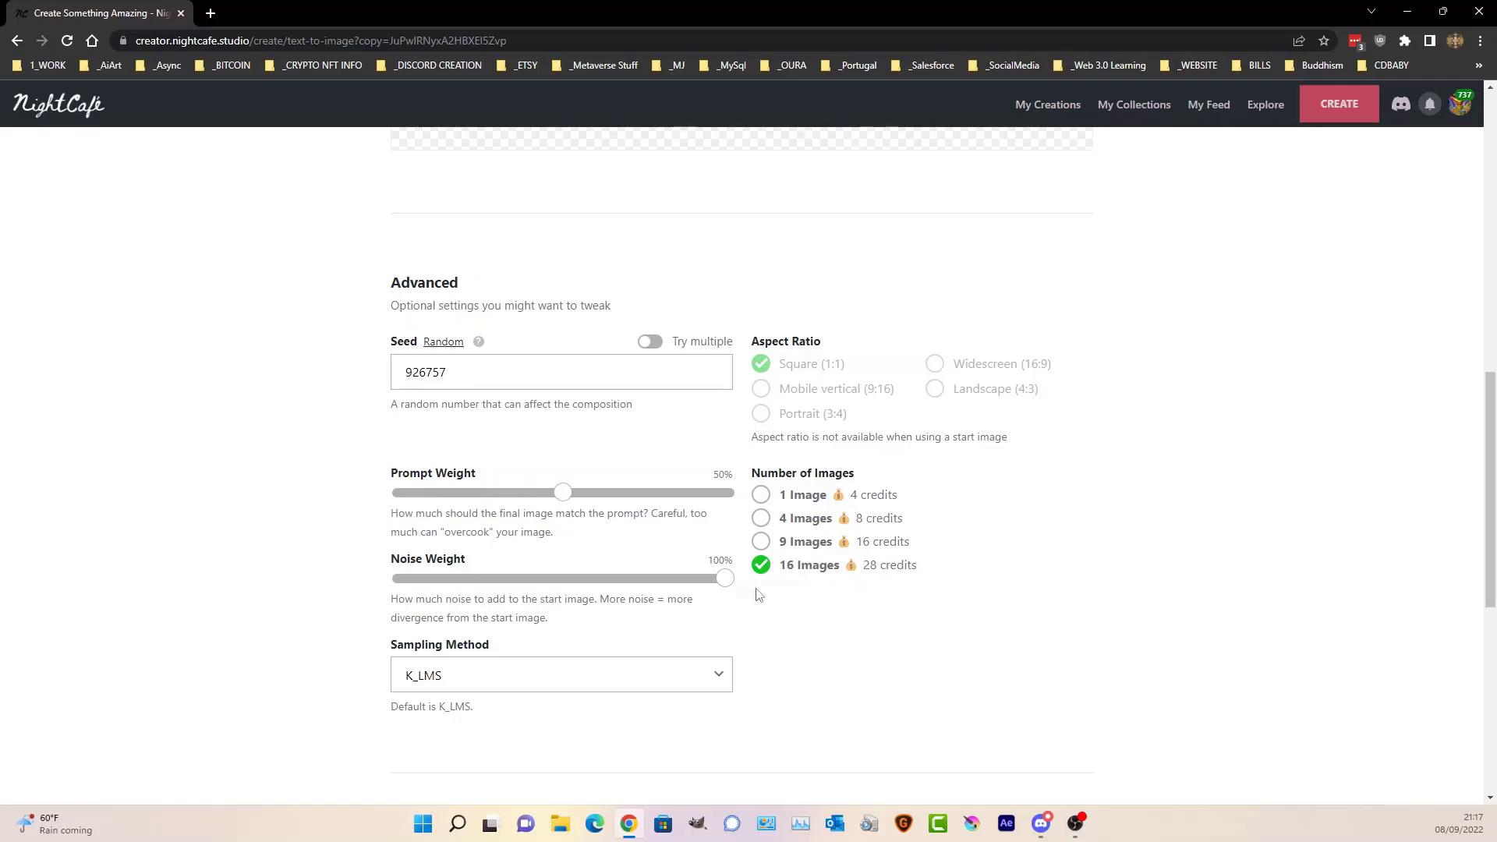
- Replace 'and Tim Burton' at the end of the prompt with 'and Pixar'
scroll(742, 460, up, 8)
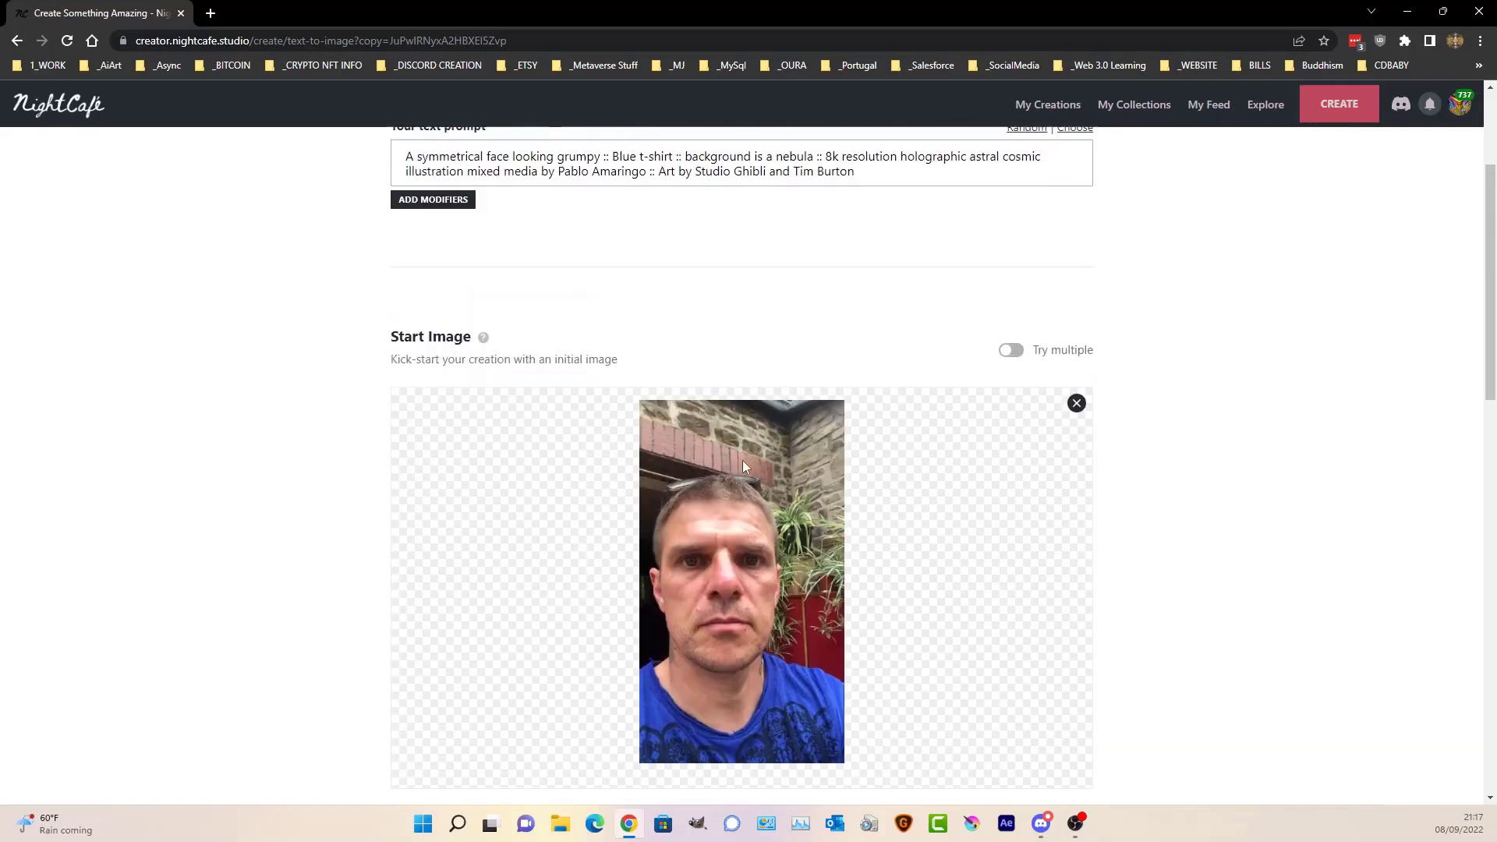
scroll(742, 460, up, 3)
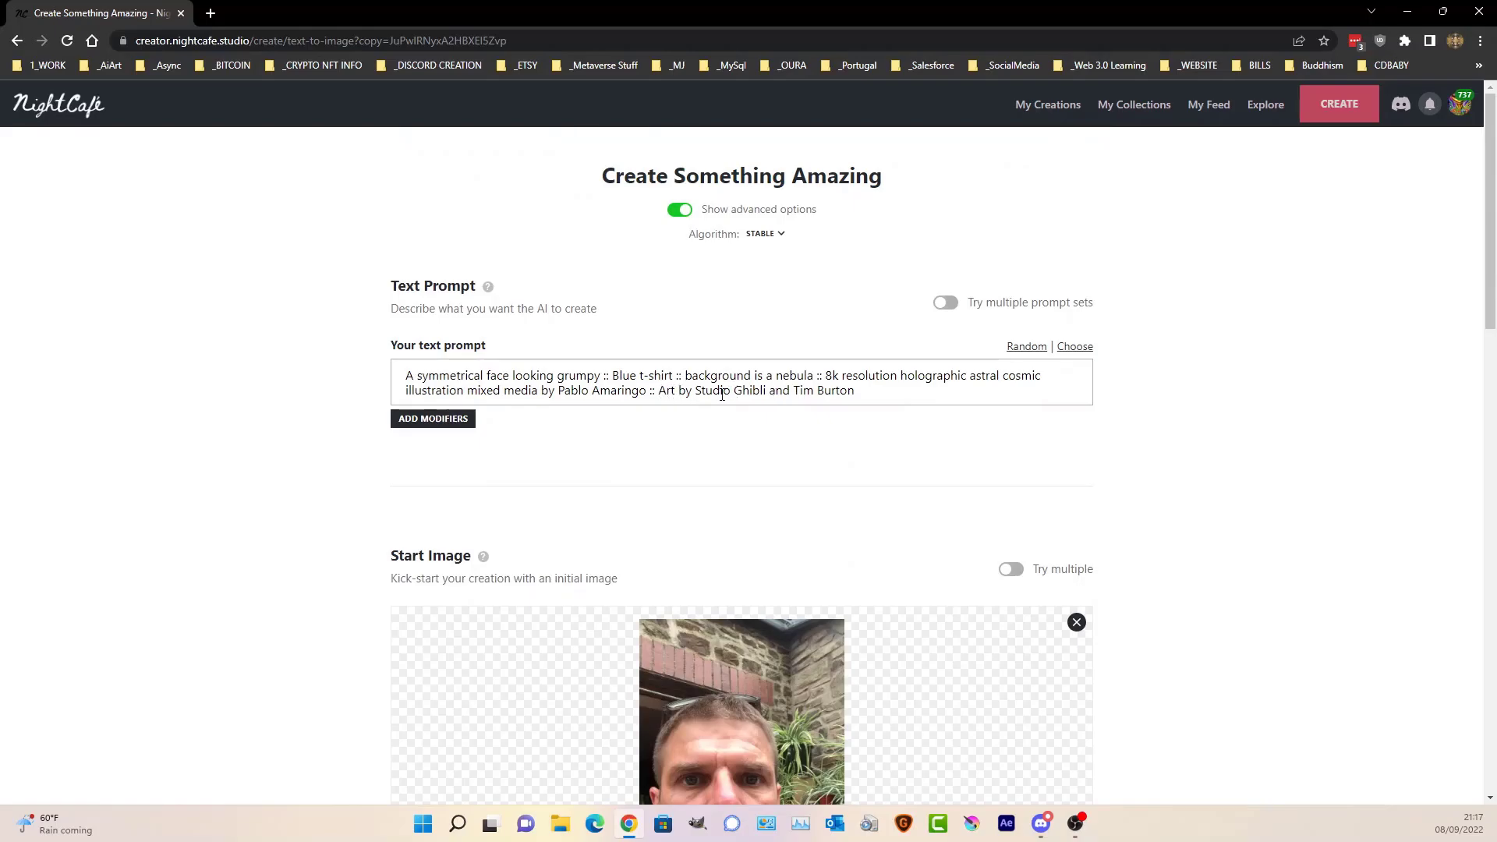
drag(771, 393, 874, 397)
key(BackSpace)
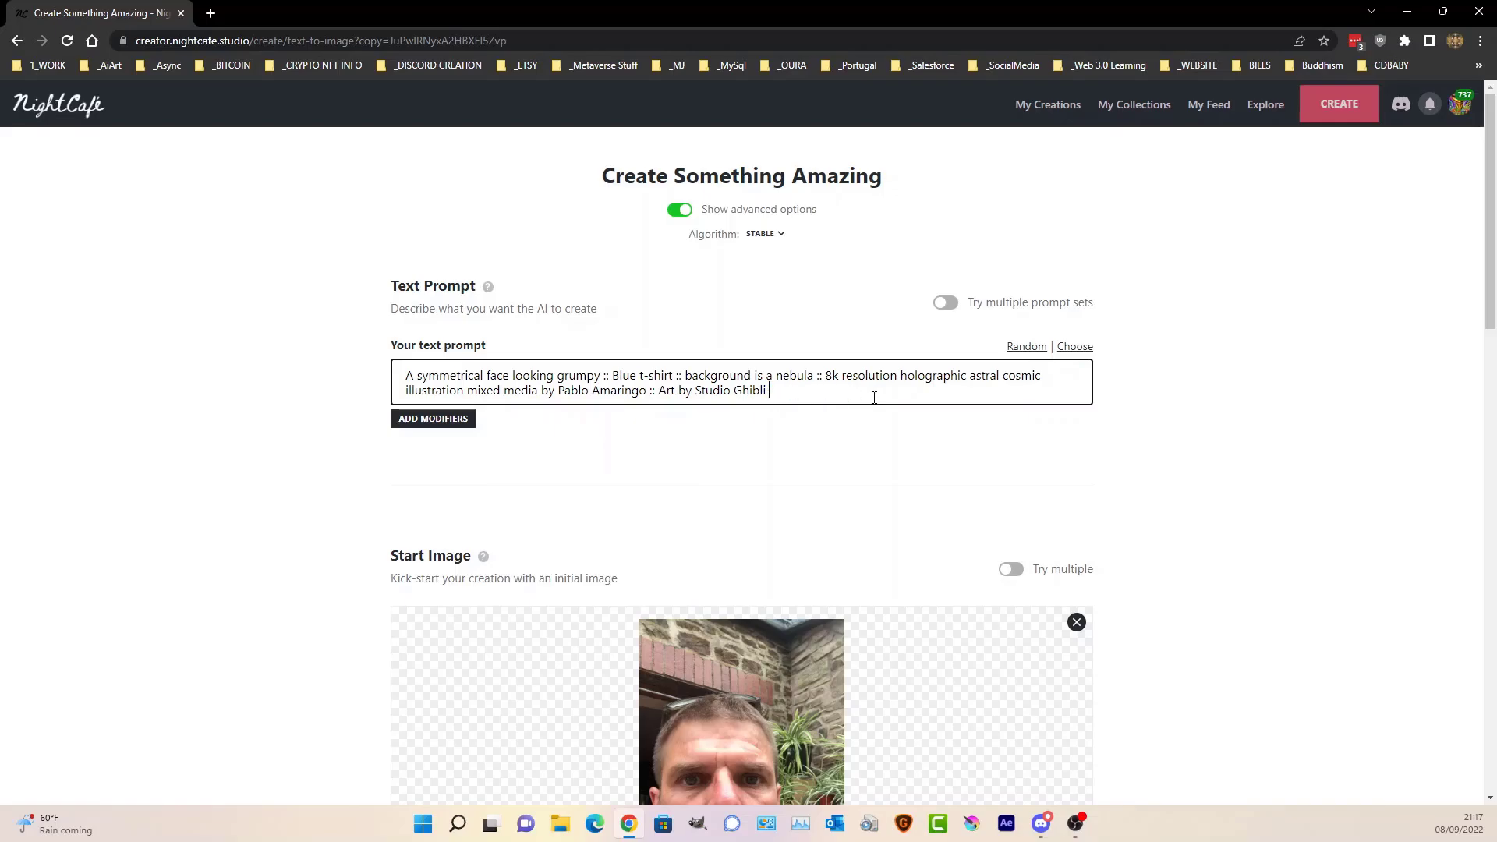
text(and Pixza)
key(BackSpace)
key(BackSpace)
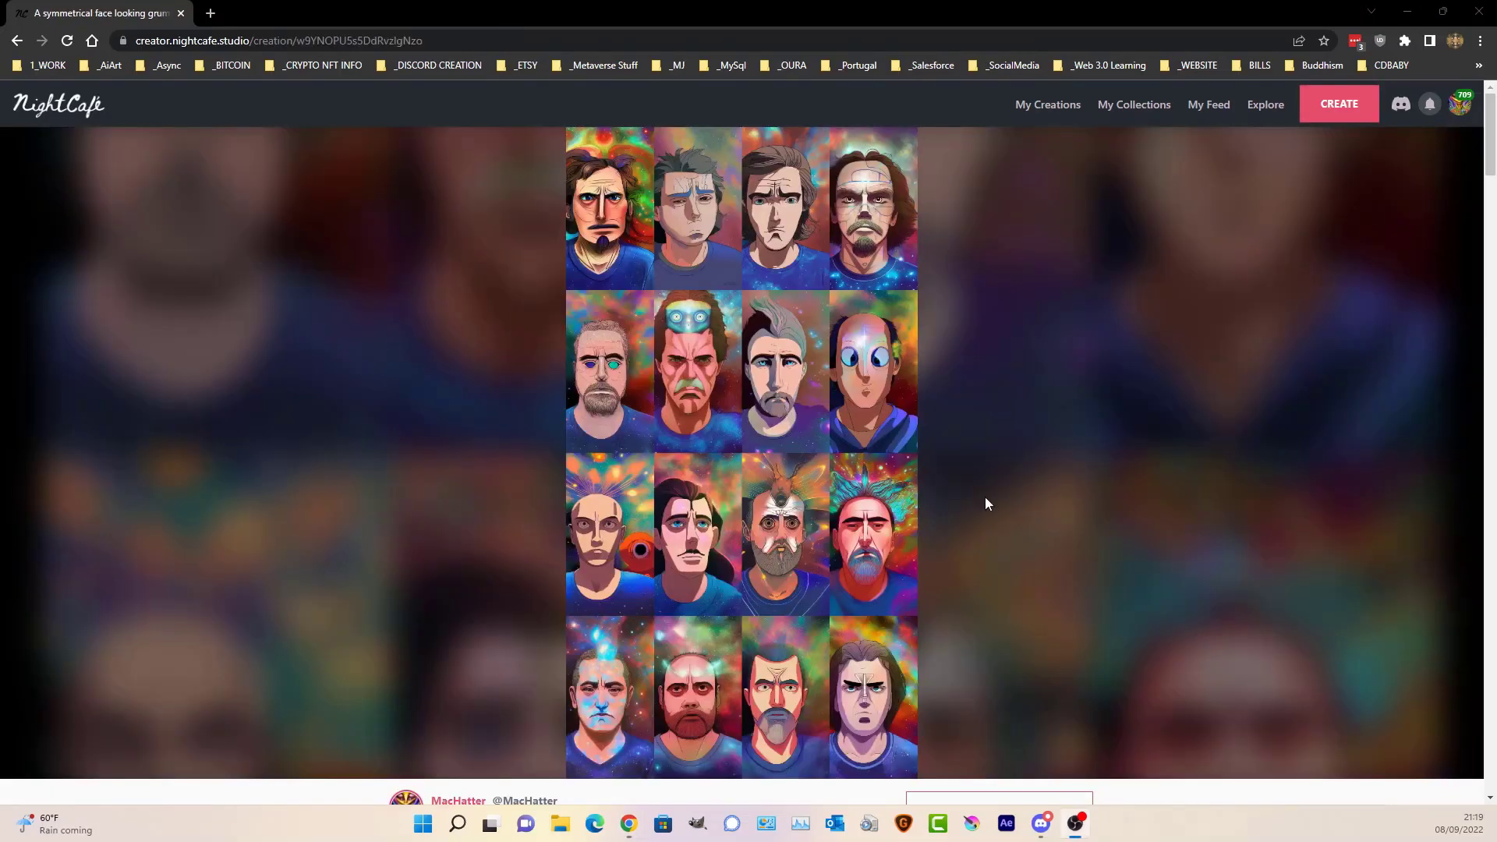
- Scroll through the new creation's output images: individual cosmic portraits and the combined grid
scroll(689, 334, down, 10)
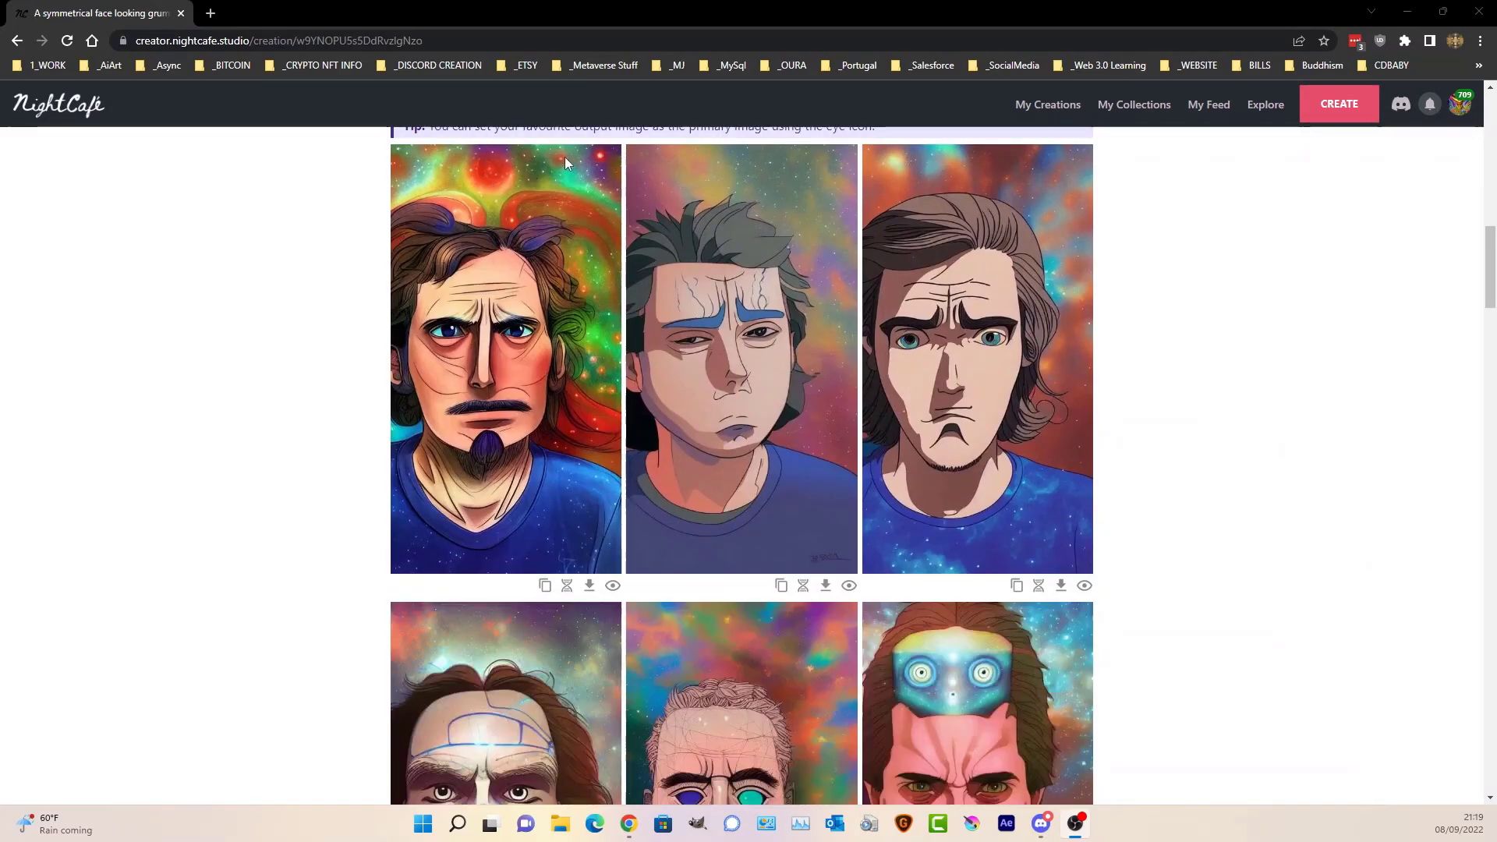
scroll(563, 357, down, 4)
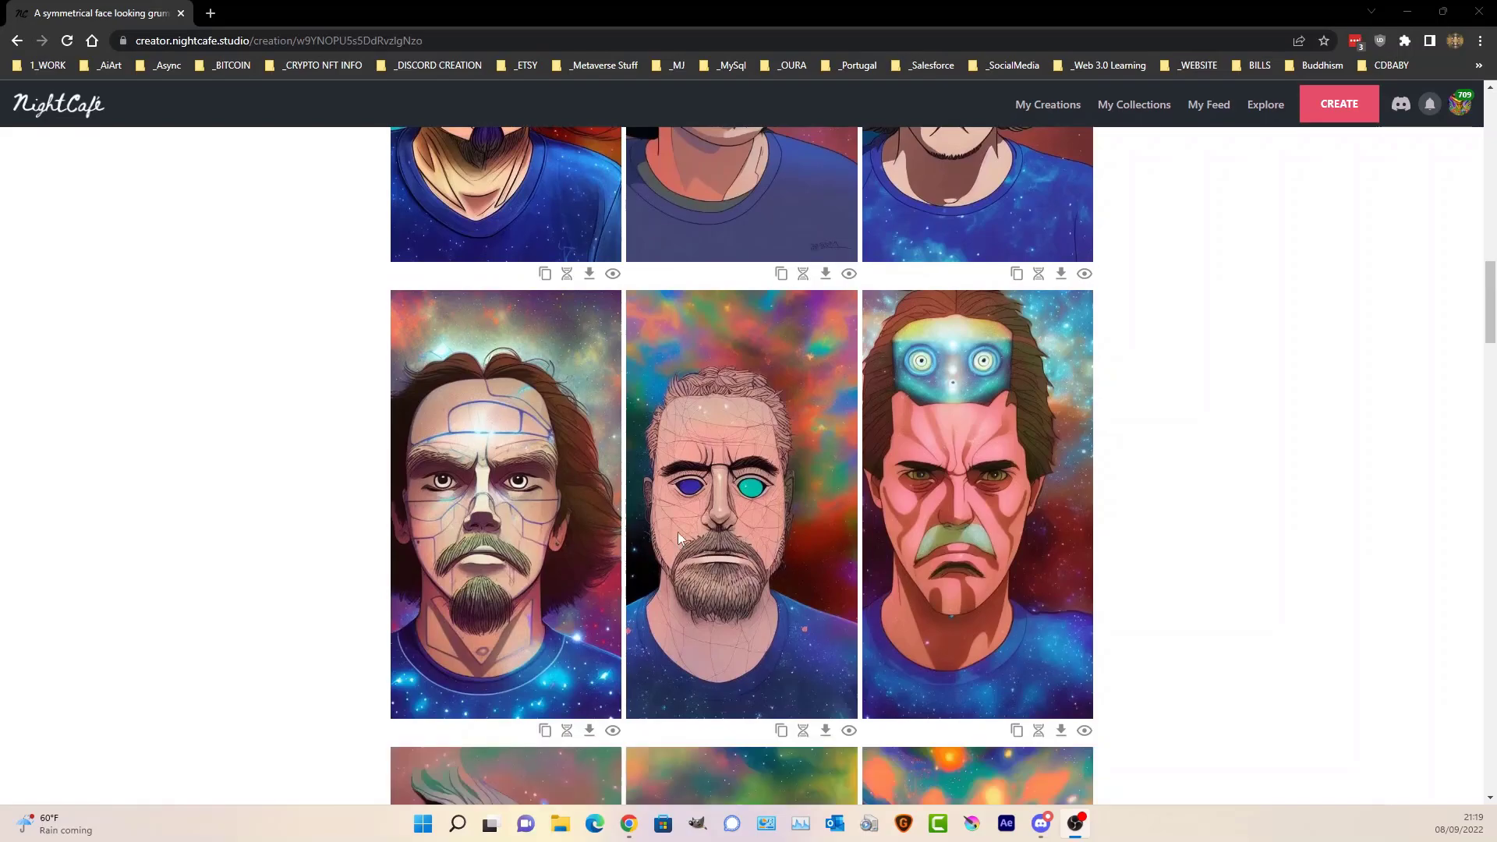
scroll(961, 530, down, 3)
scroll(961, 527, down, 8)
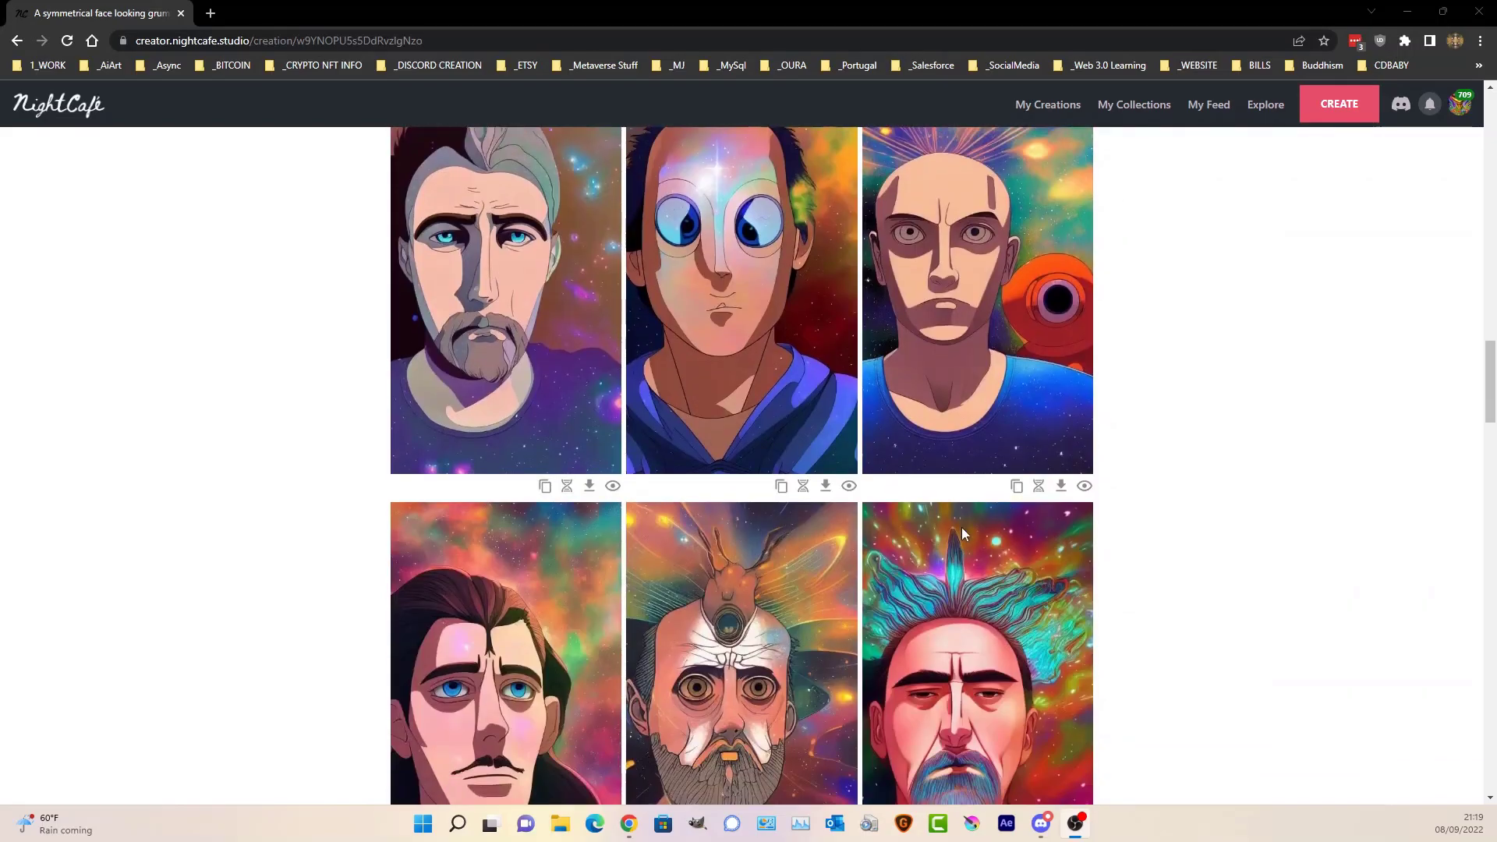
scroll(961, 527, down, 10)
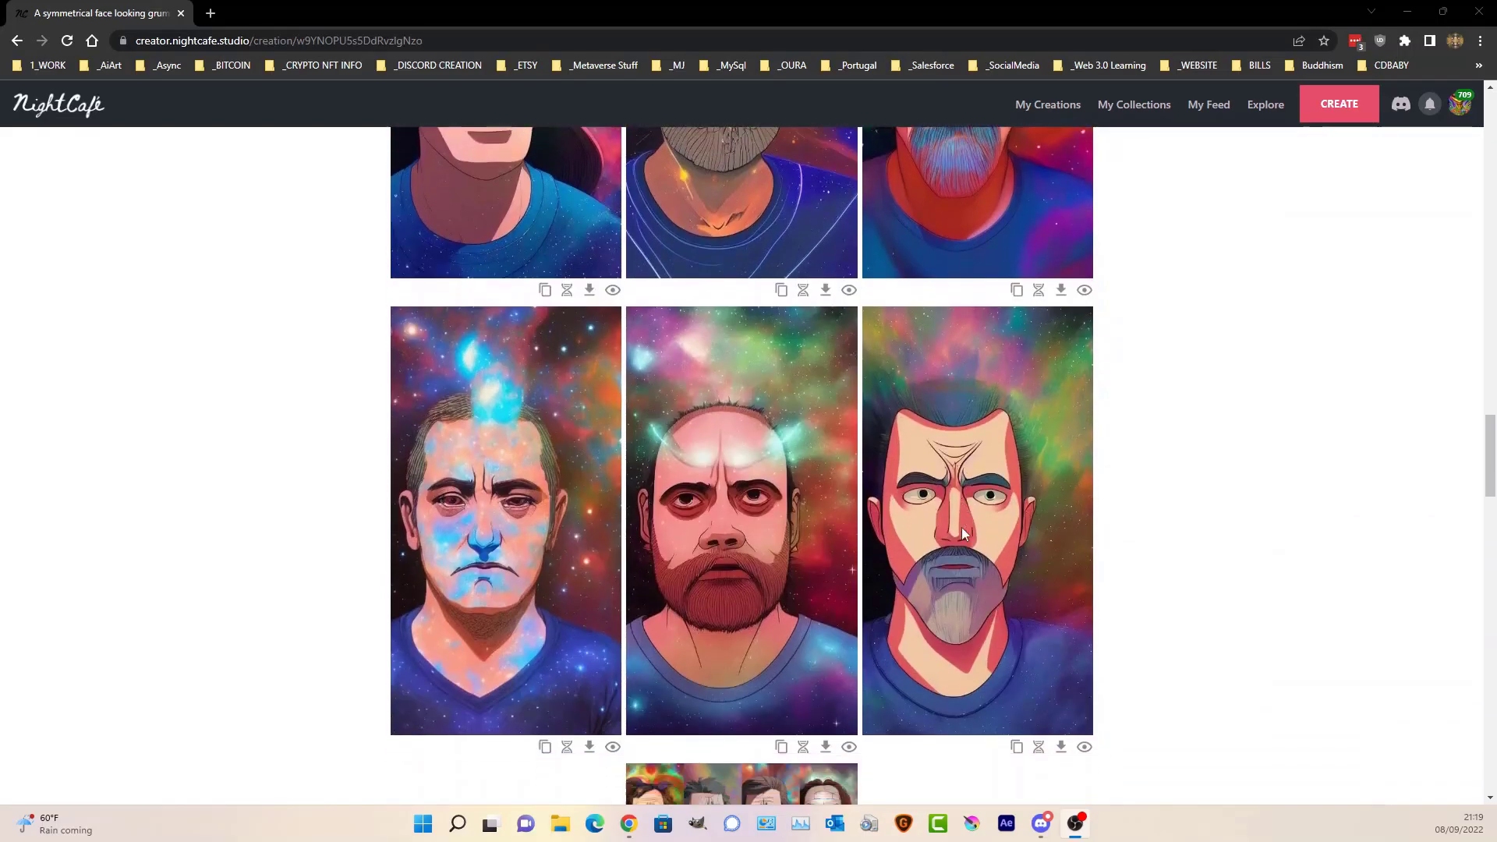
scroll(962, 531, up, 2)
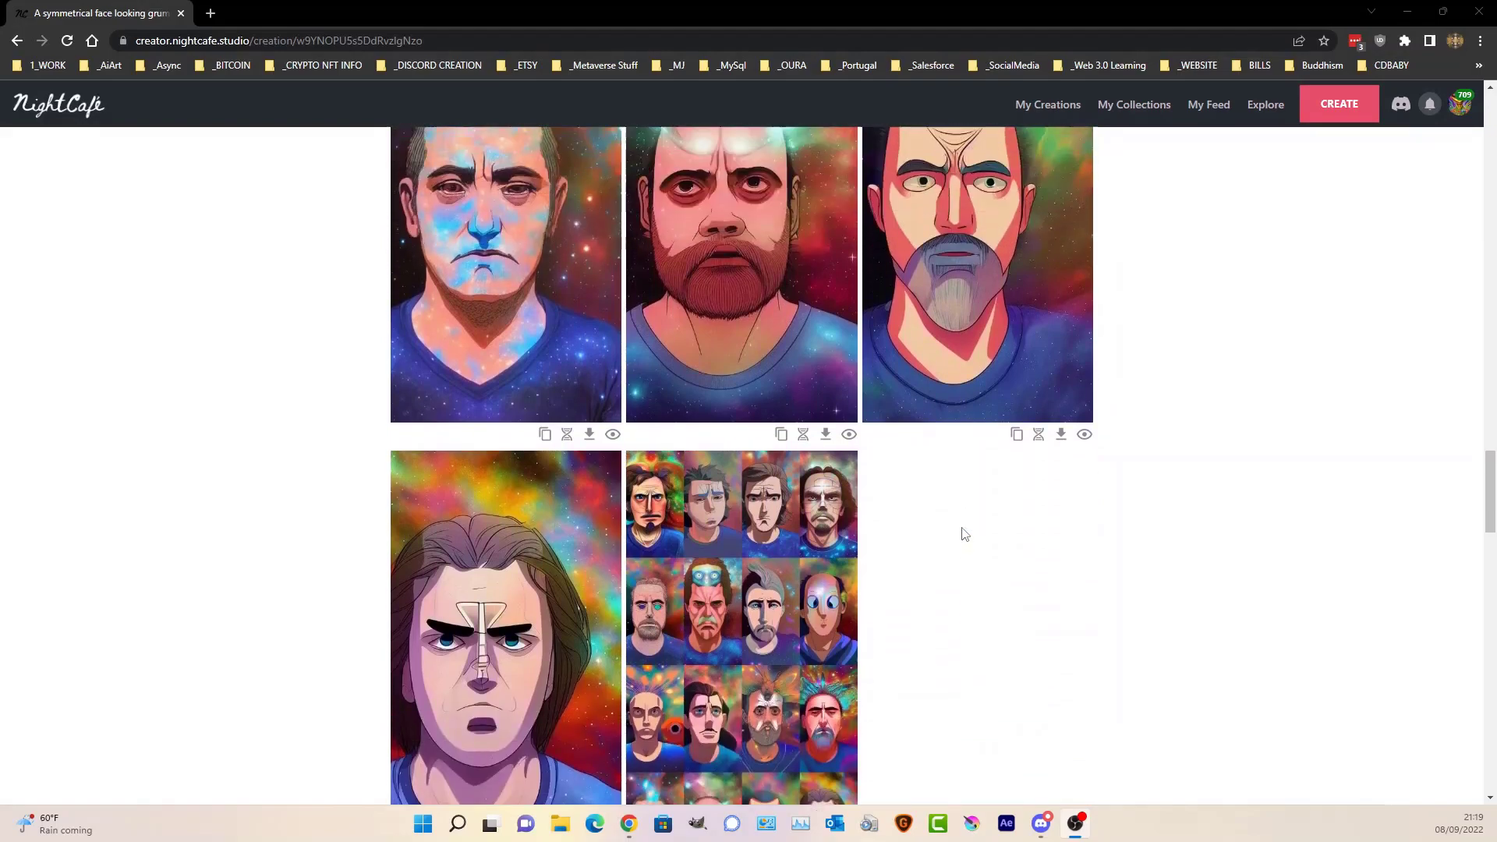